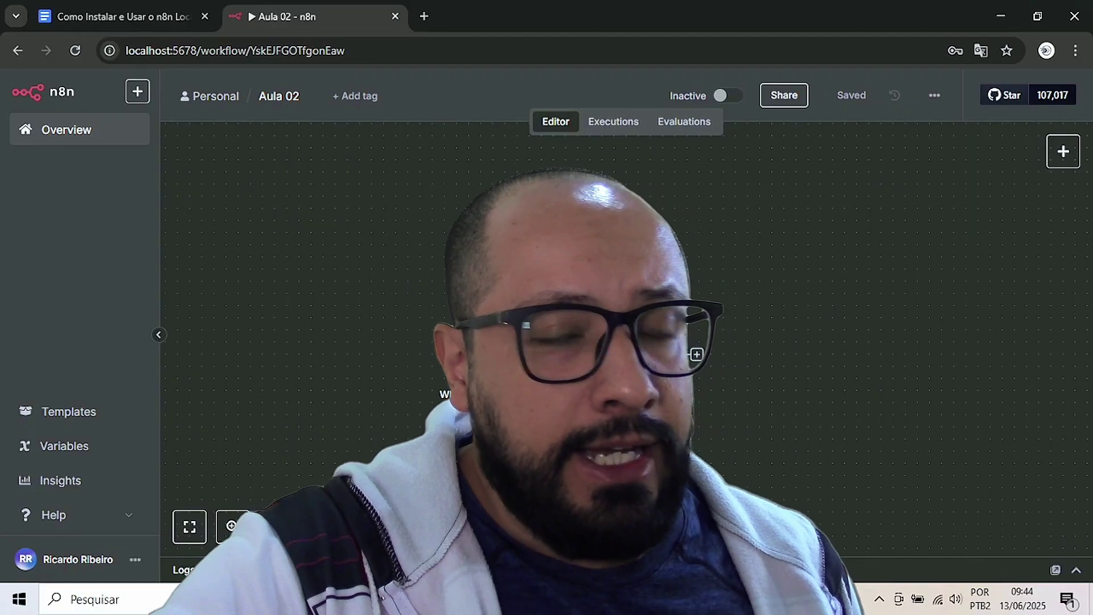
- Check the installation guide and local n8n address, then return to the local Aula 02 workflow
{"action": "mouse_move", "coordinate": [628, 376]}
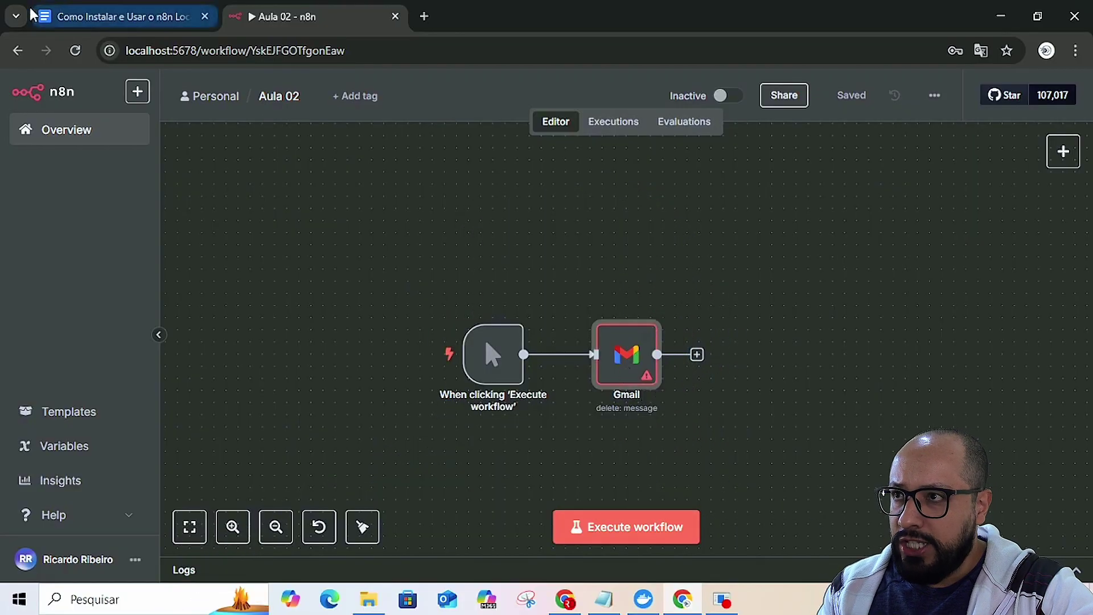
{"action": "left_click", "coordinate": [106, 17]}
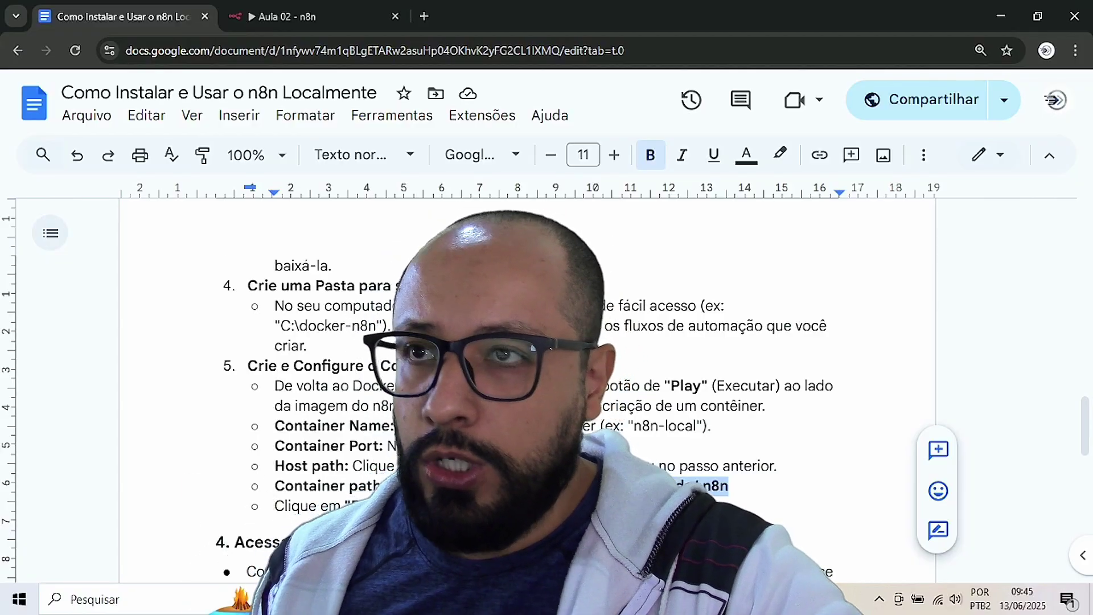
{"action": "left_click", "coordinate": [307, 20]}
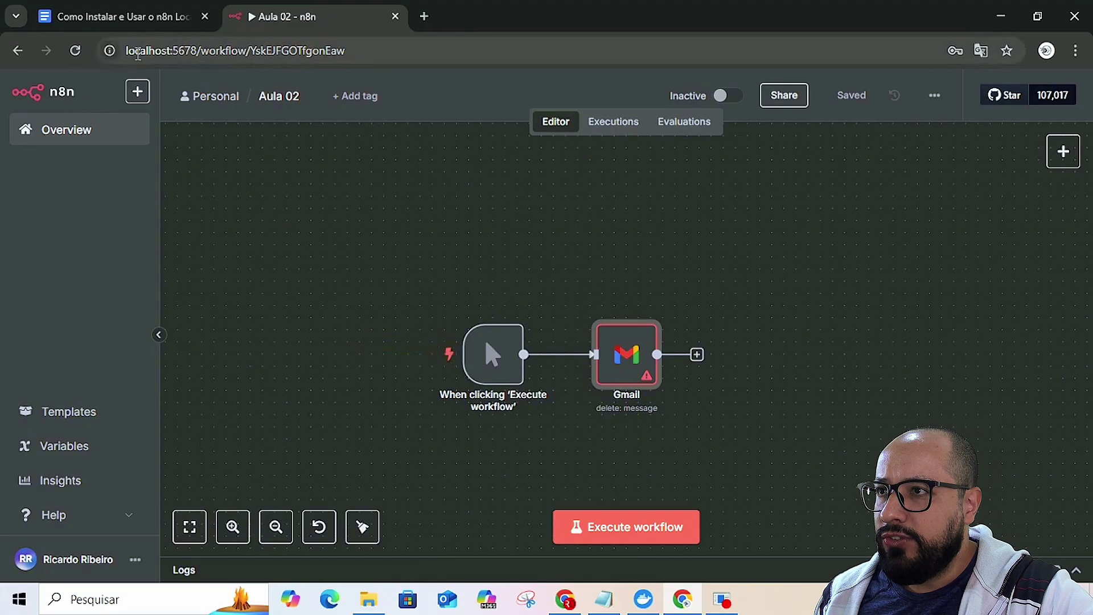
{"action": "left_click_drag", "start_coordinate": [137, 50], "coordinate": [242, 51]}
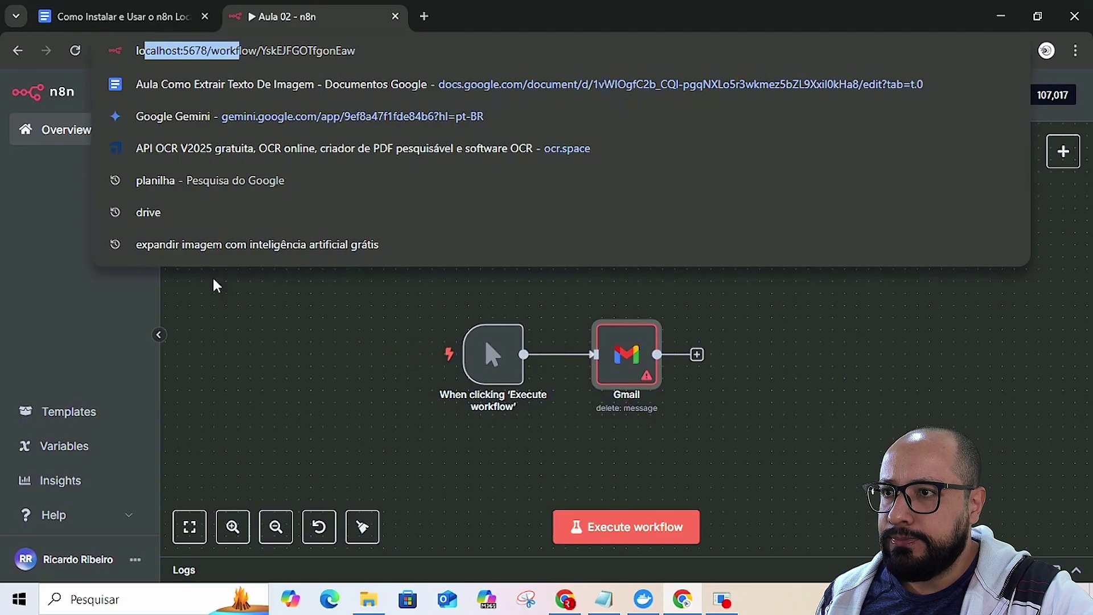
{"action": "left_click", "coordinate": [262, 325]}
{"action": "key", "text": "alt+Tab"}
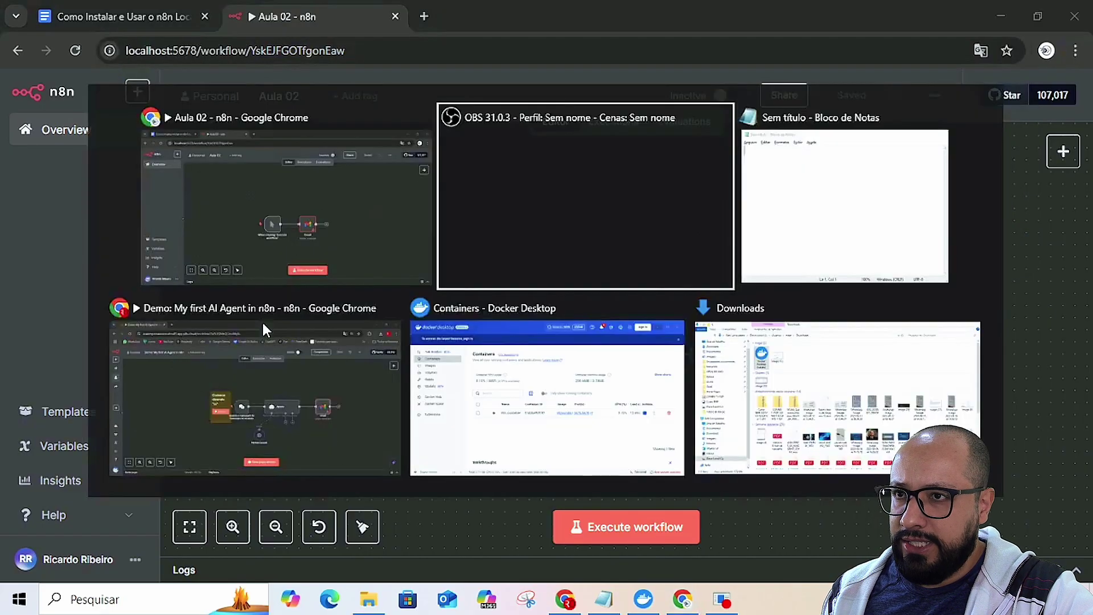
{"action": "key", "text": "Tab"}
{"action": "key", "text": "Tab"}
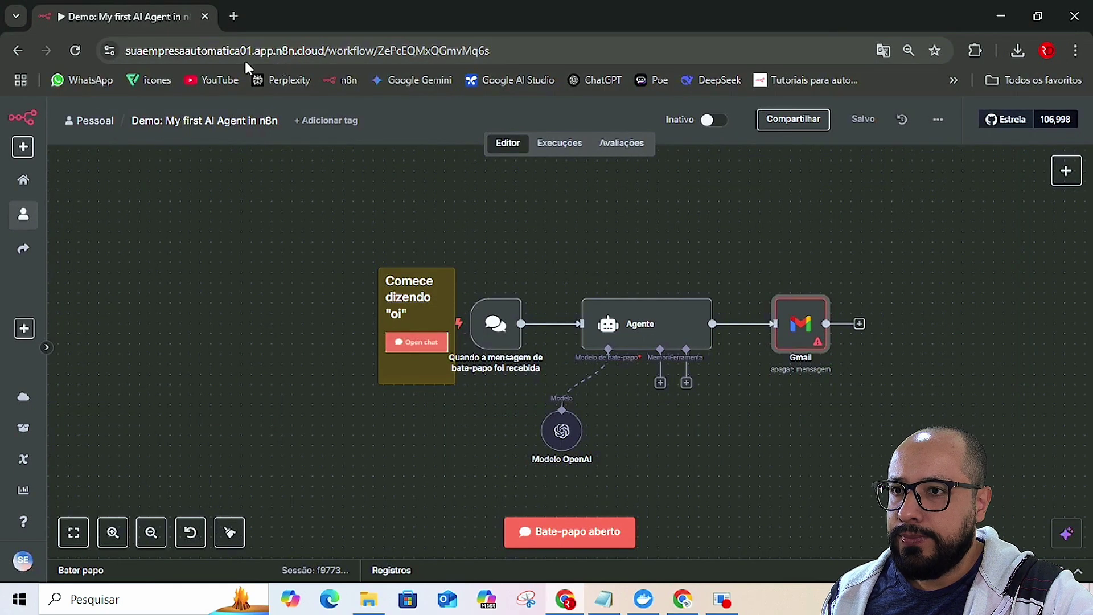
{"action": "key", "text": "alt+Tab"}
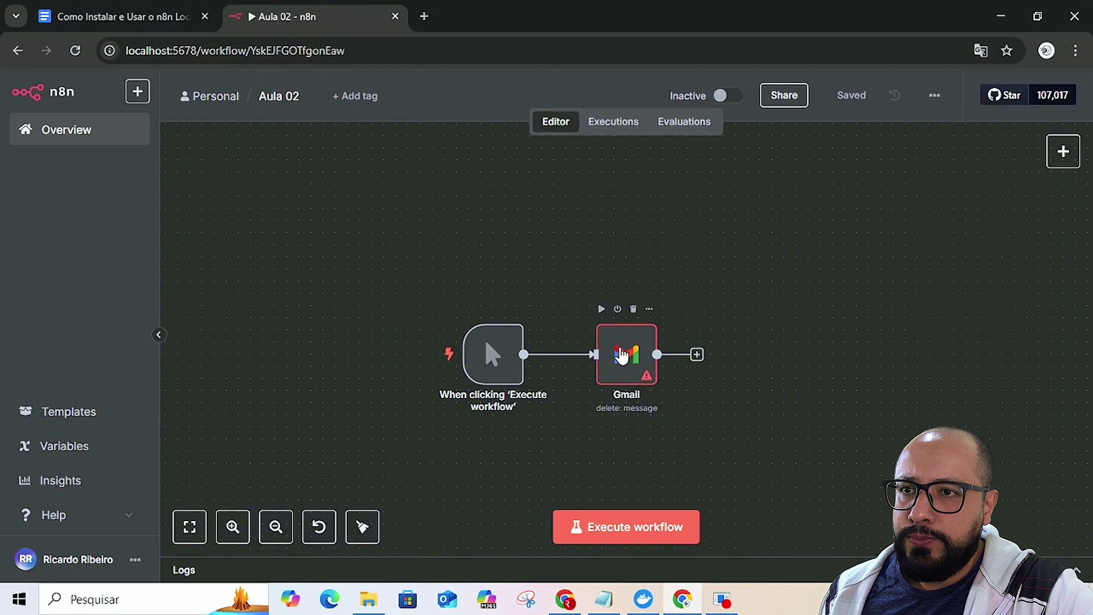
- Start a new Gmail OAuth2 credential from the Gmail node and clear its prefilled Client Secret
{"action": "double_click", "coordinate": [621, 355]}
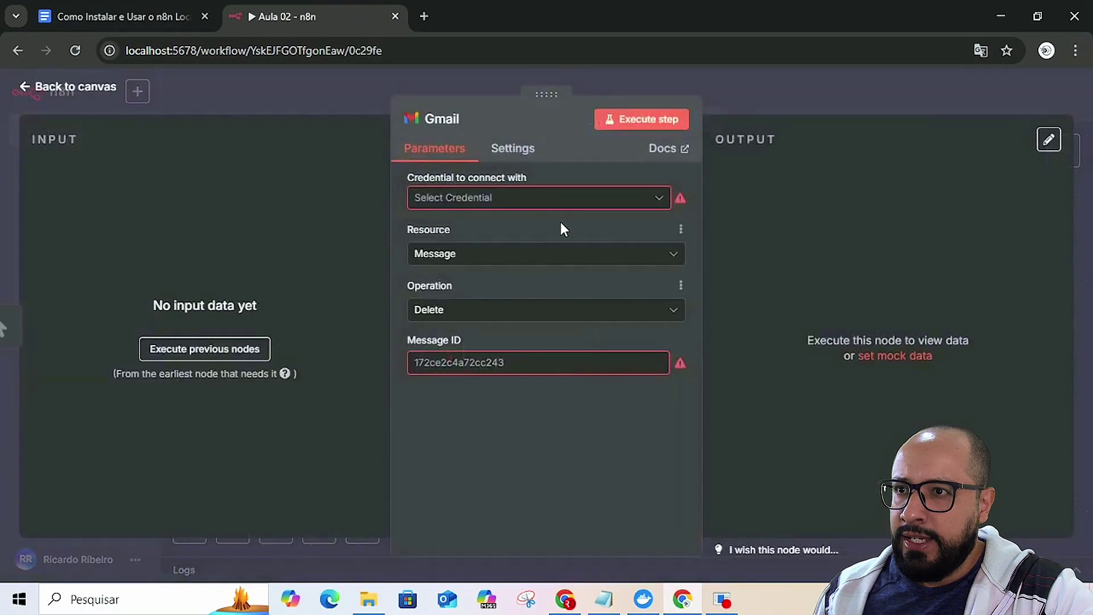
{"action": "left_click", "coordinate": [523, 206]}
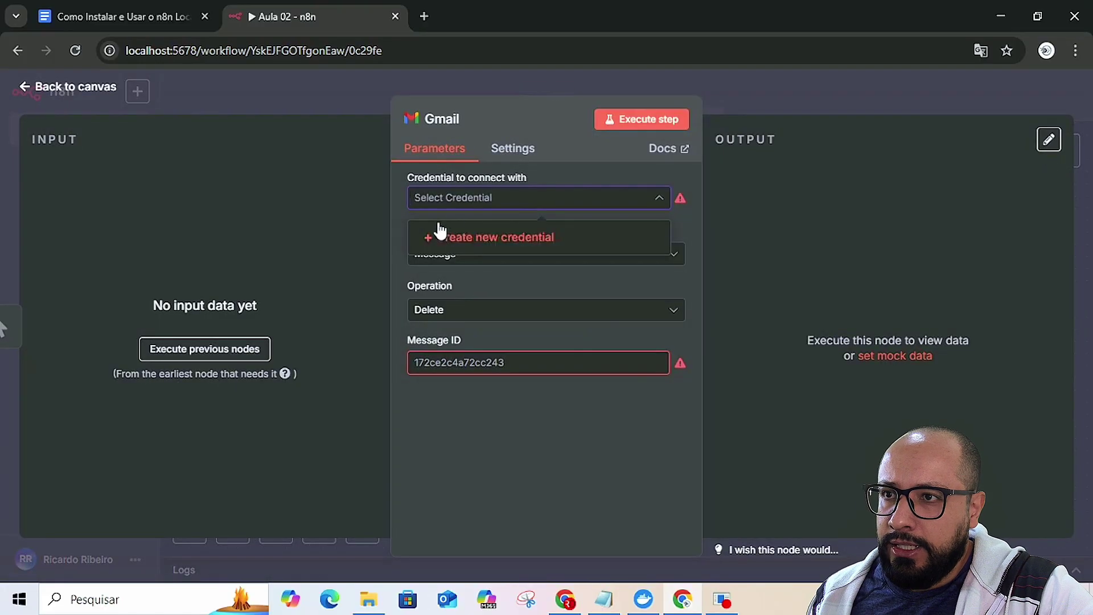
{"action": "left_click", "coordinate": [482, 239]}
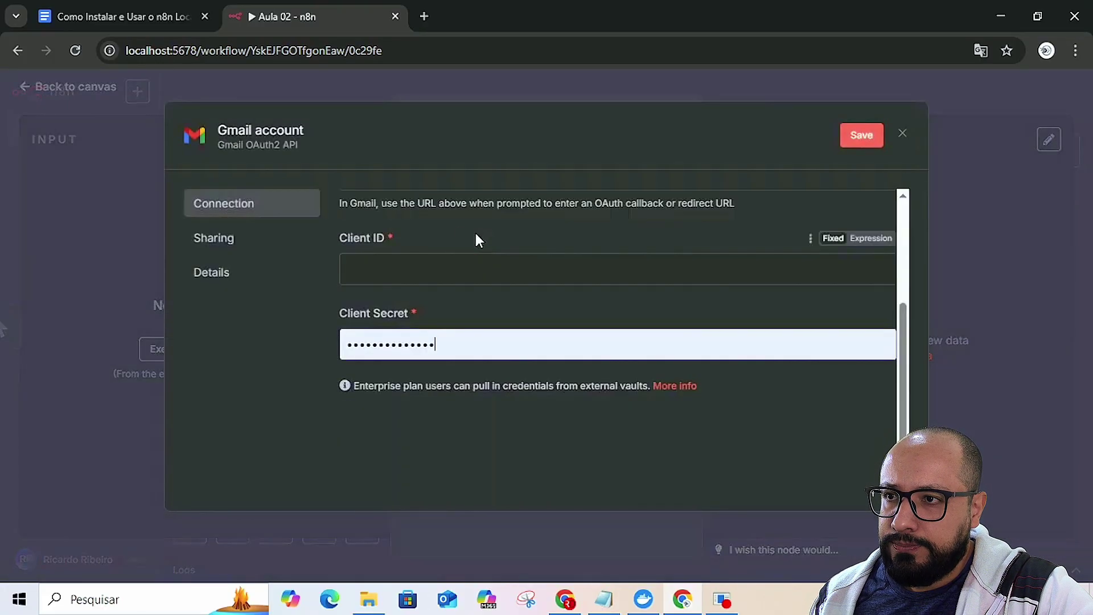
{"action": "double_click", "coordinate": [439, 347]}
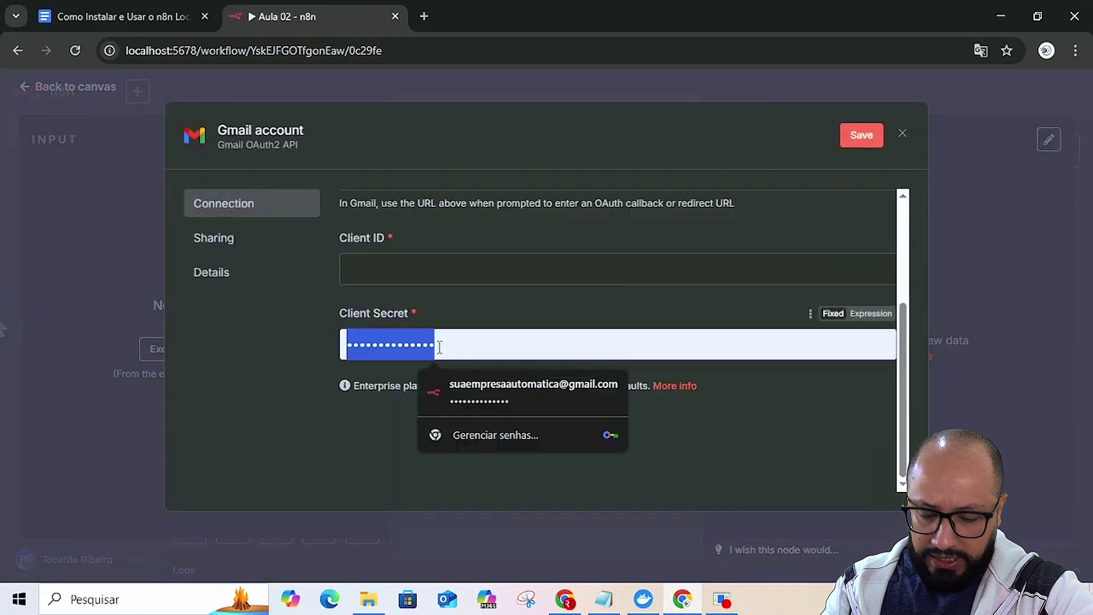
{"action": "key", "text": "BackSpace"}
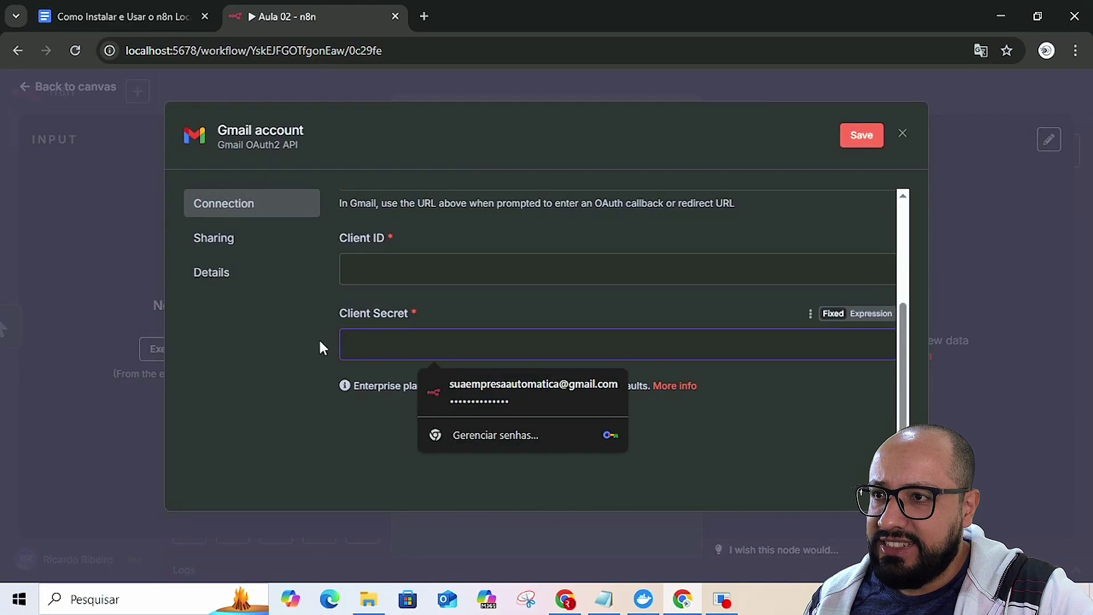
{"action": "left_click", "coordinate": [279, 313]}
{"action": "scroll", "coordinate": [372, 295], "scroll_direction": "up", "scroll_amount": 3}
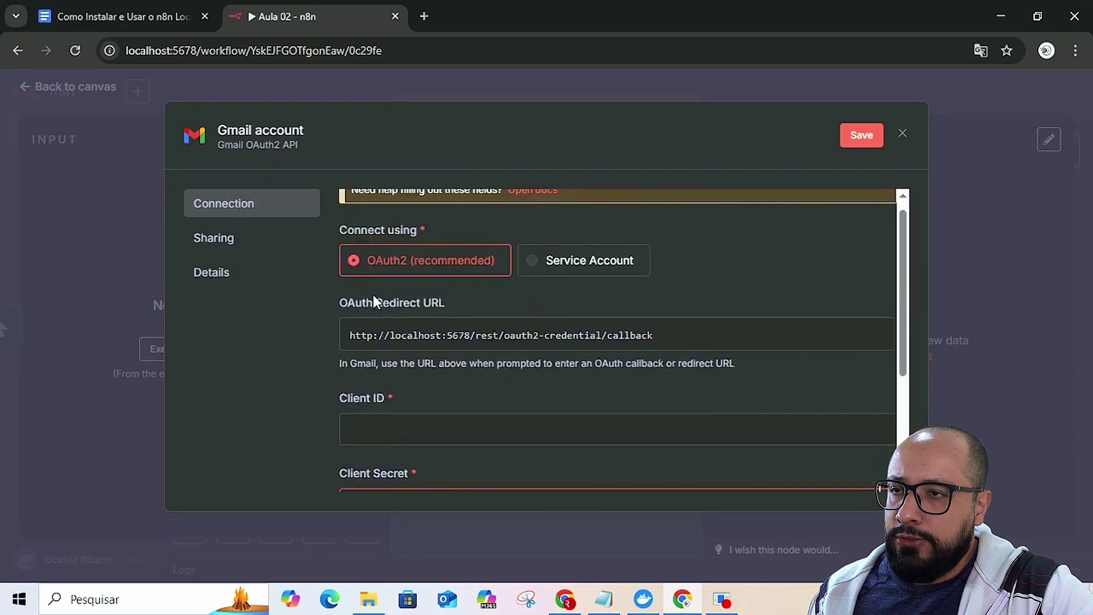
- Switch back to the installation guide document in Google Docs
{"action": "key", "text": "alt+Tab"}
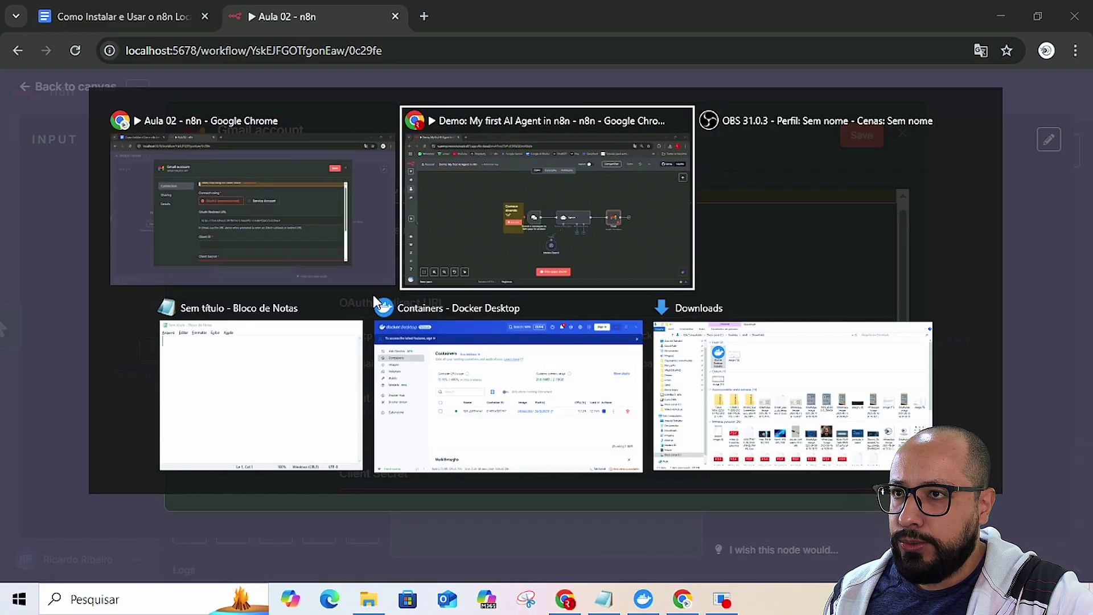
{"action": "key", "text": "alt+Tab"}
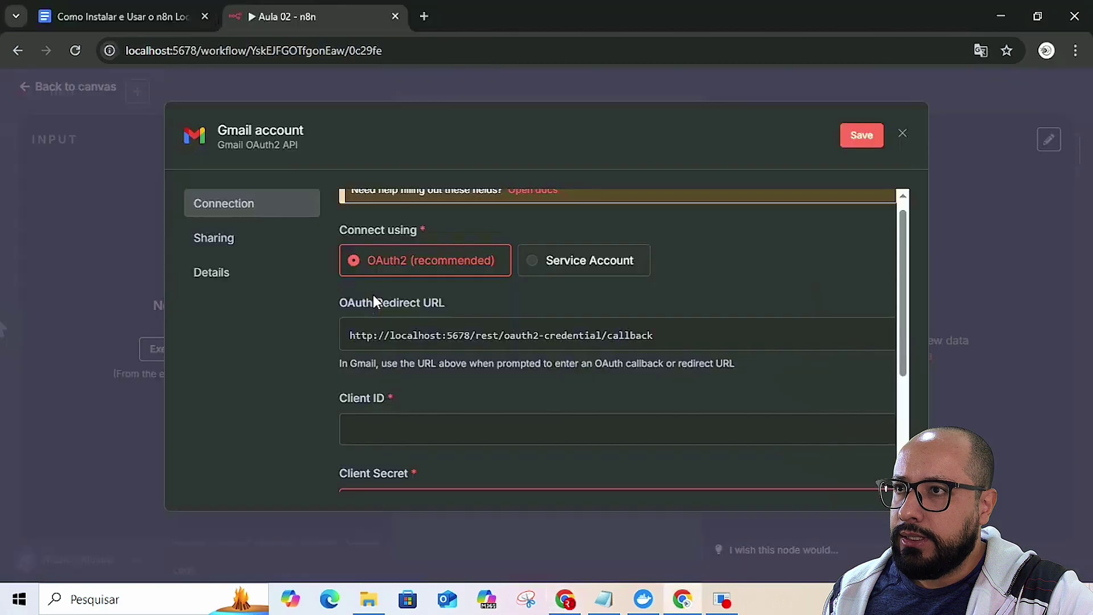
{"action": "left_click", "coordinate": [81, 17]}
- Open the 'Aula 02 Como Criar Credenciais' guide and follow its console.cloud.google.com link into a new tab
{"action": "scroll", "coordinate": [484, 275], "scroll_direction": "up", "scroll_amount": 1}
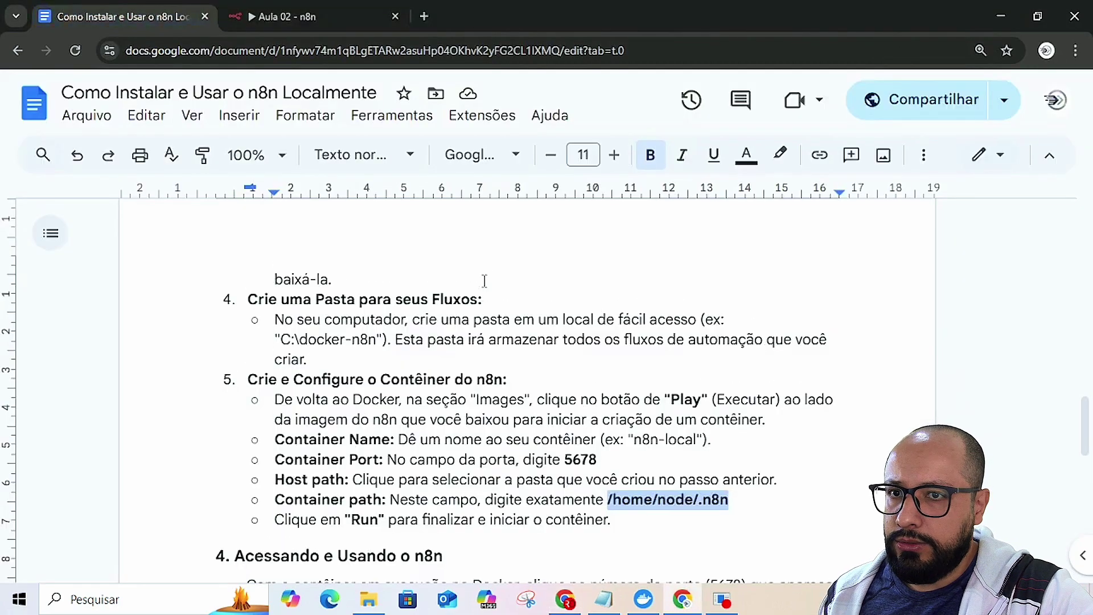
{"action": "key", "text": "alt+Left"}
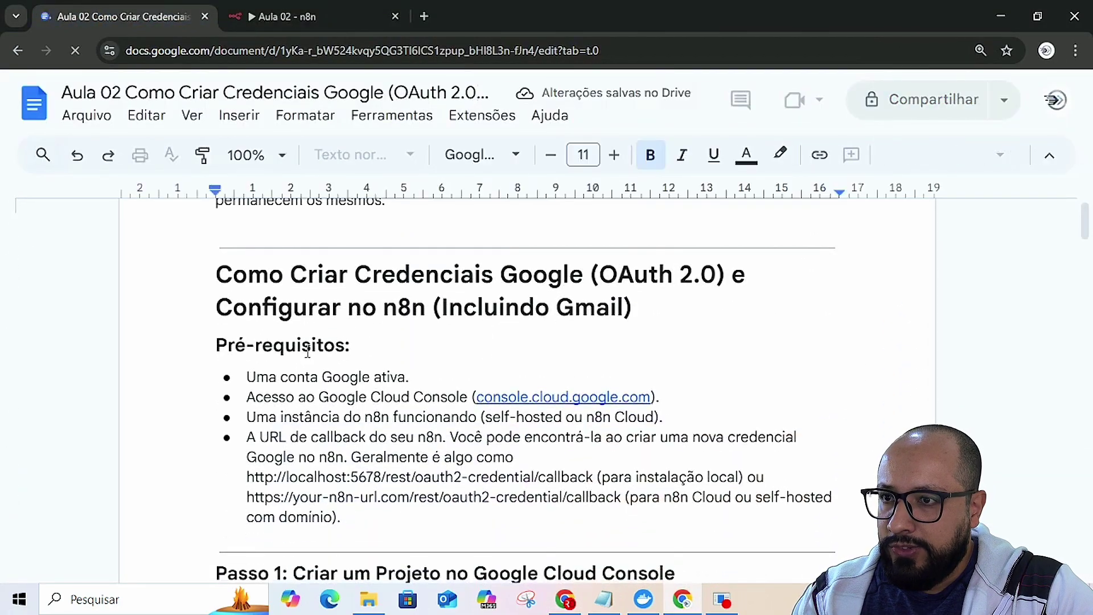
{"action": "scroll", "coordinate": [304, 355], "scroll_direction": "down", "scroll_amount": 3}
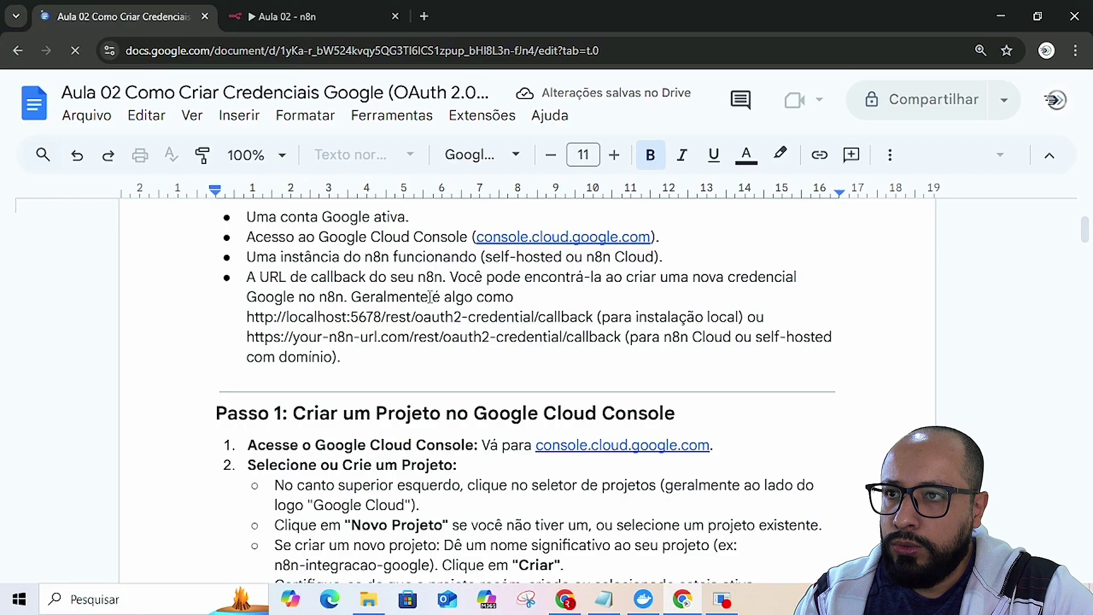
{"action": "scroll", "coordinate": [431, 297], "scroll_direction": "up", "scroll_amount": 1}
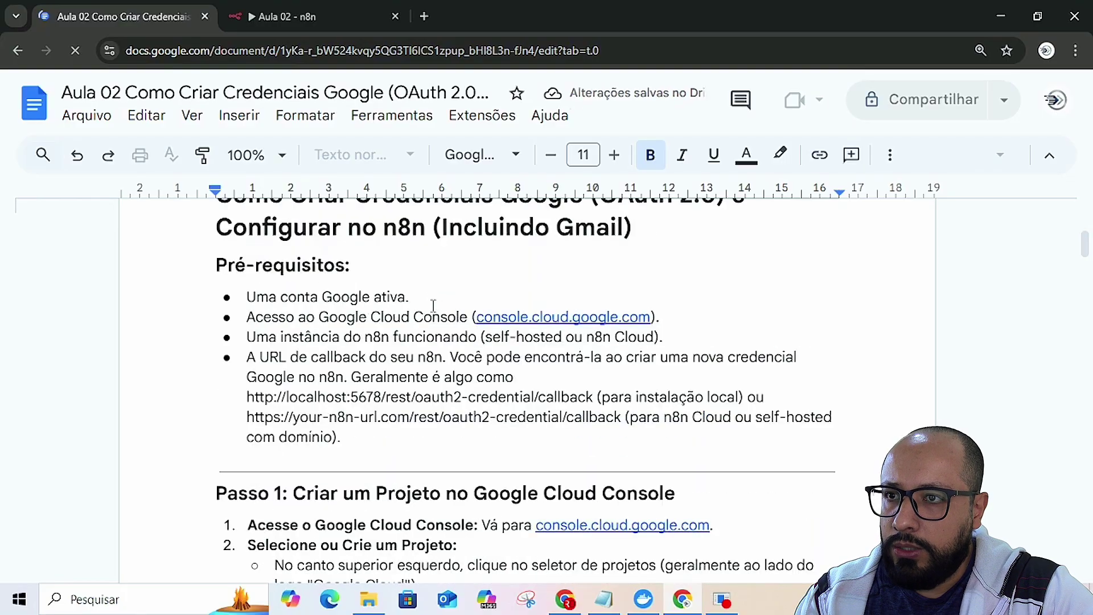
{"action": "left_click", "coordinate": [561, 316]}
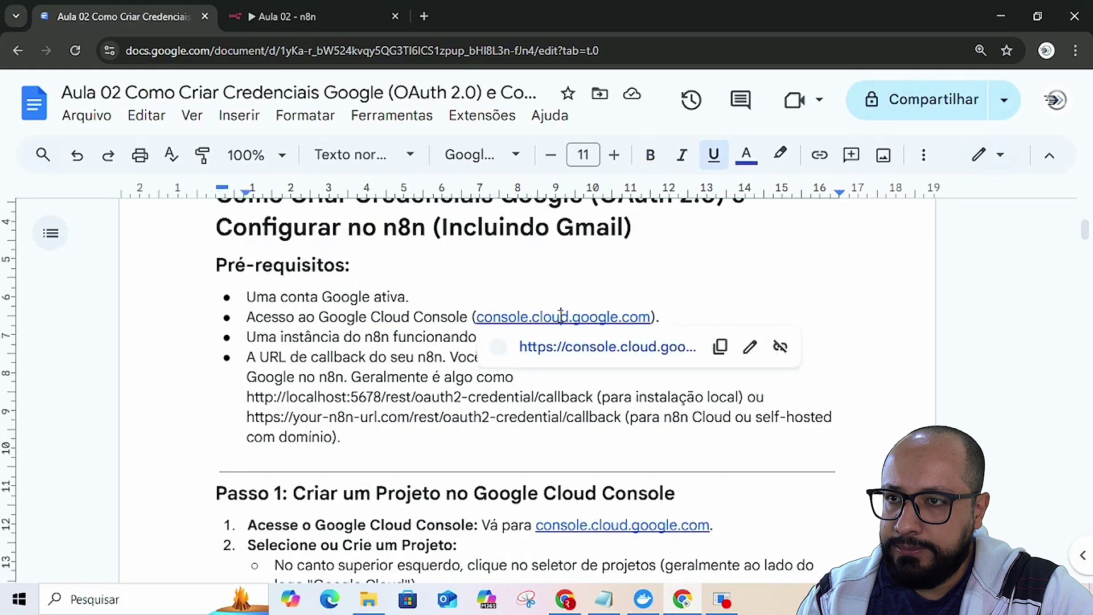
{"action": "left_click", "coordinate": [580, 348]}
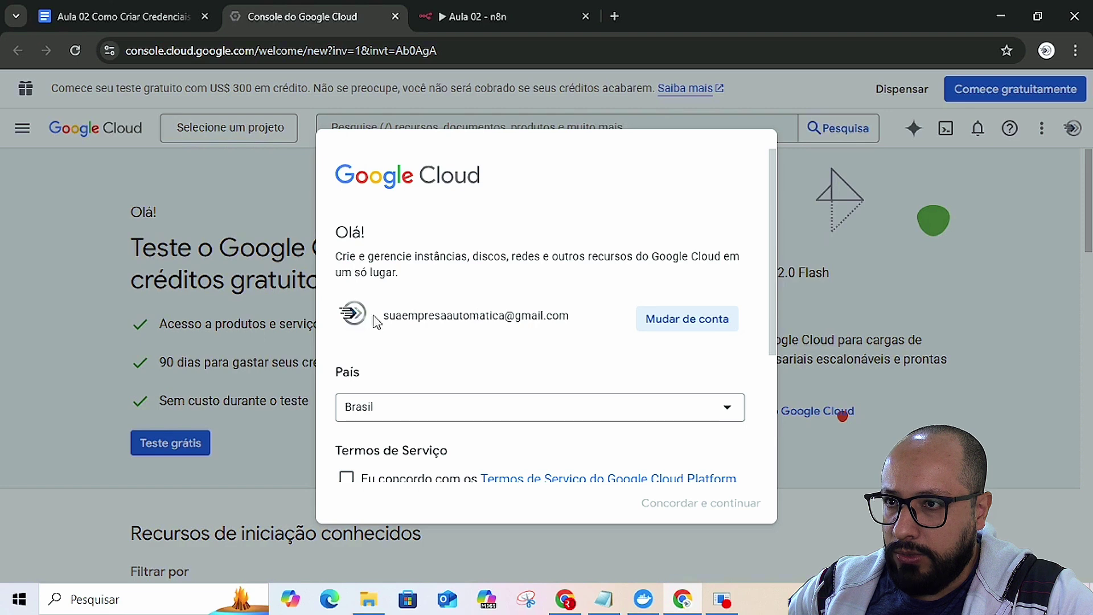
- Accept the Google Cloud Terms of Service with 'Concordar e continuar' and dismiss the free-trial banner
{"action": "scroll", "coordinate": [433, 335], "scroll_direction": "down", "scroll_amount": 3}
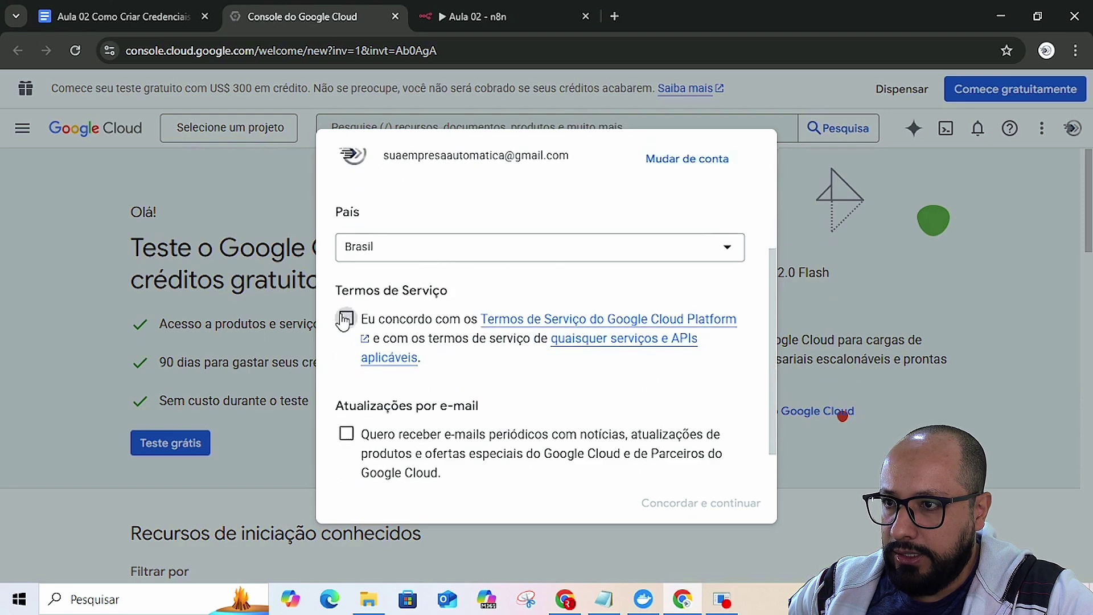
{"action": "left_click", "coordinate": [345, 319]}
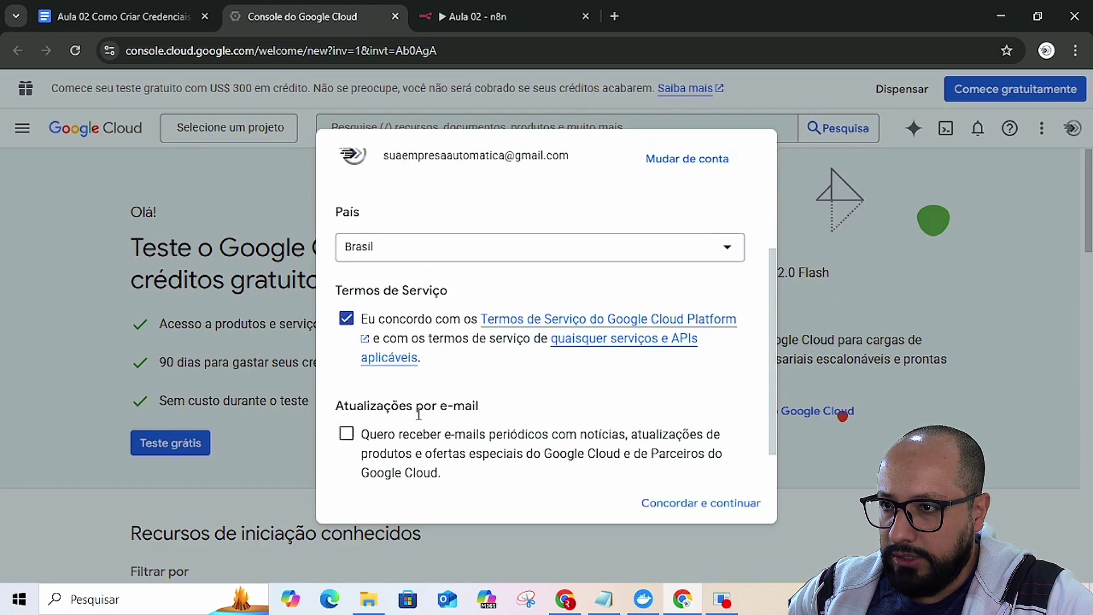
{"action": "left_click", "coordinate": [703, 503]}
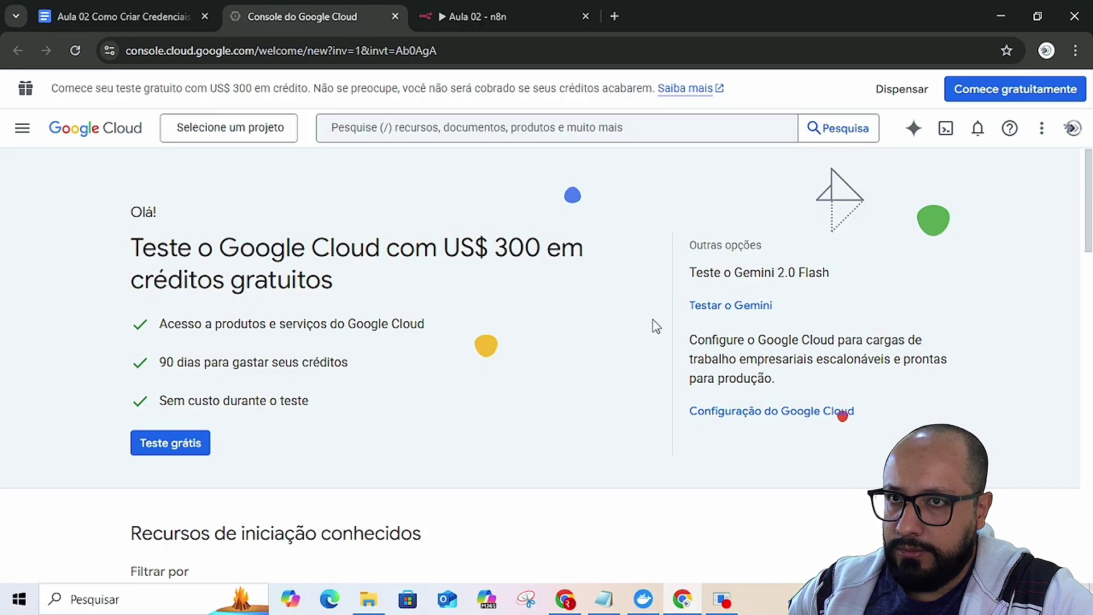
{"action": "left_click", "coordinate": [902, 90]}
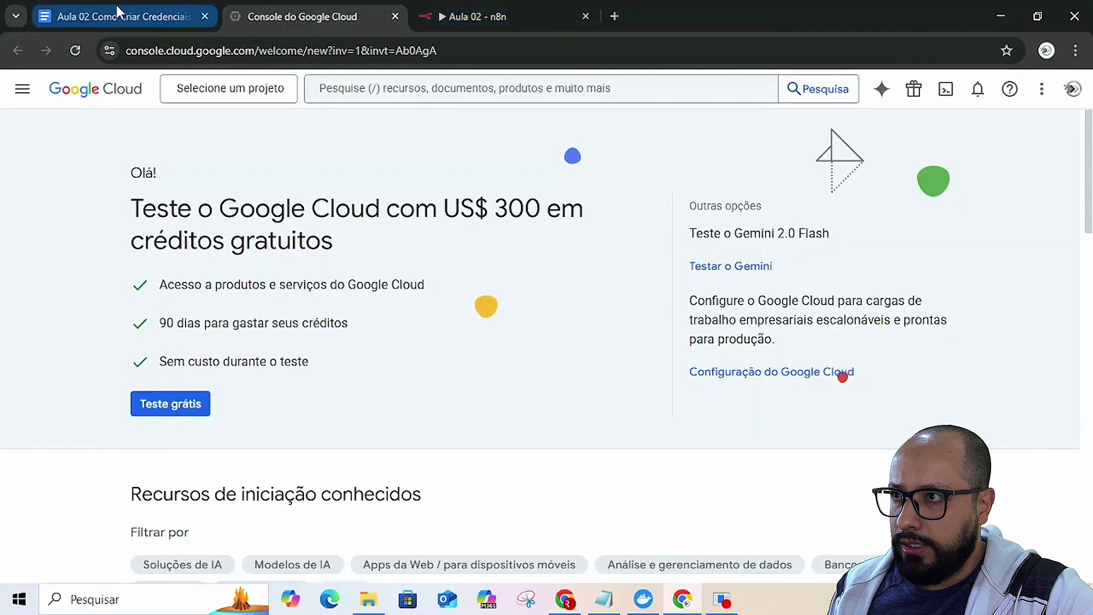
{"action": "left_click", "coordinate": [119, 13]}
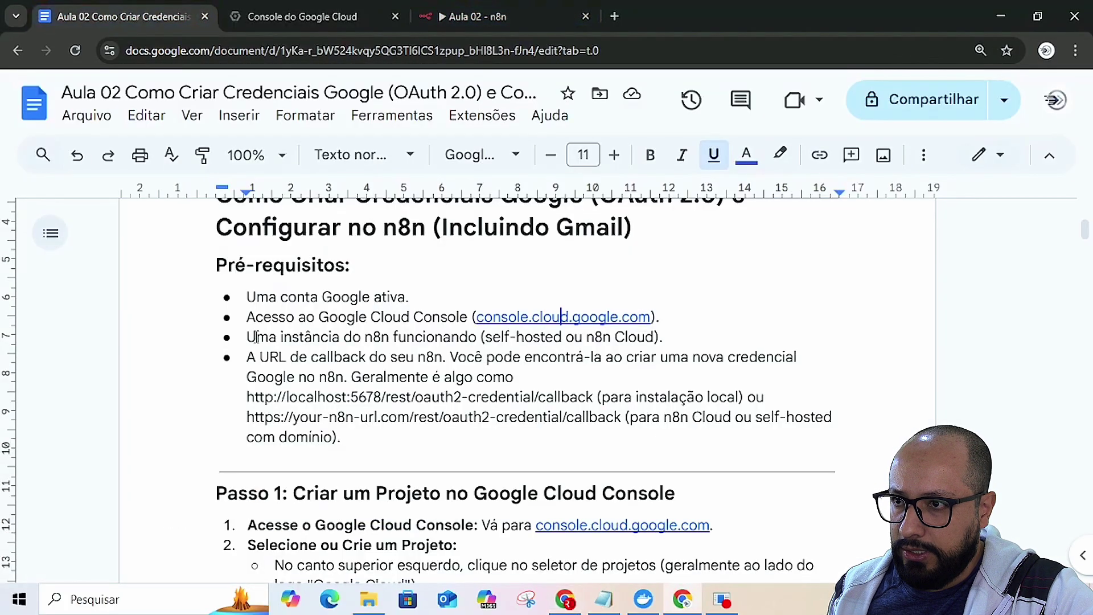
{"action": "scroll", "coordinate": [481, 362], "scroll_direction": "down", "scroll_amount": 4}
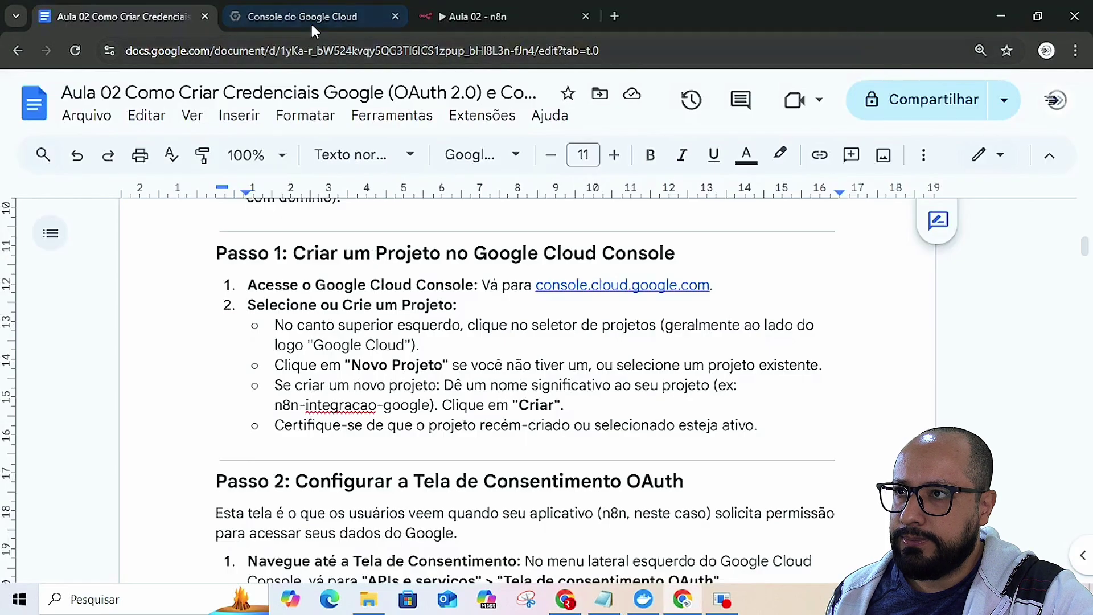
{"action": "left_click", "coordinate": [313, 13]}
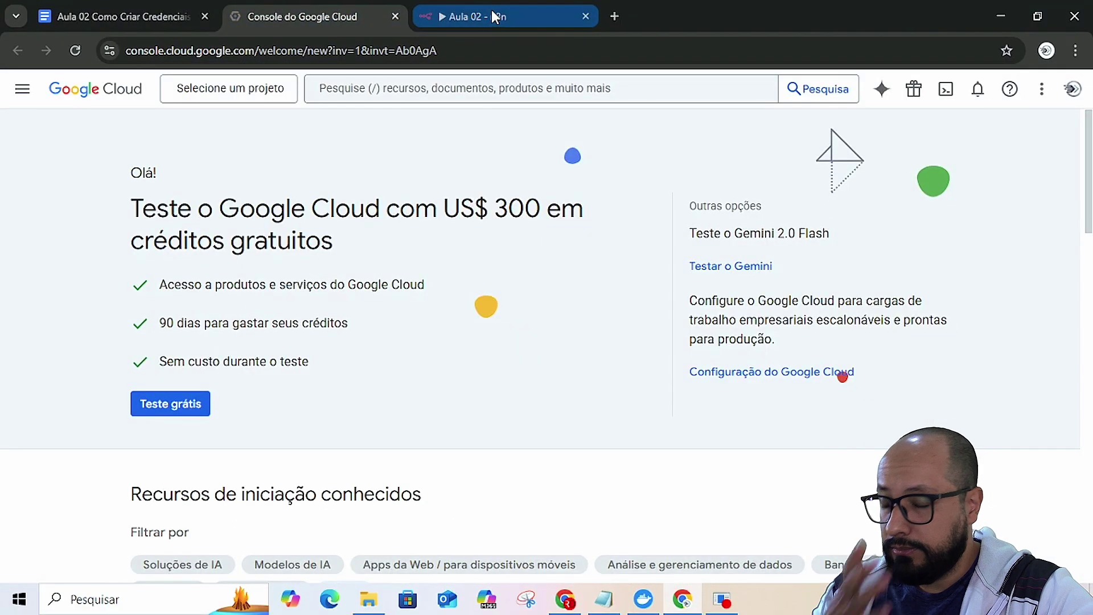
{"action": "mouse_move", "coordinate": [493, 16]}
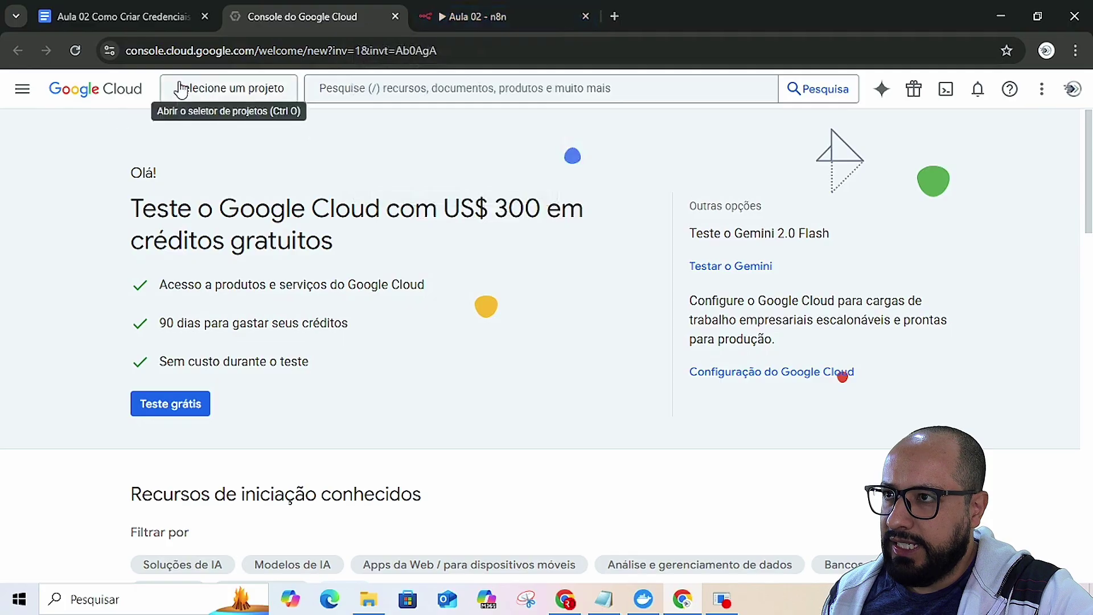
- Create the project 'n8n-integracao-google', copying the example name from the tutorial guide into Nome do projeto
{"action": "left_click", "coordinate": [236, 90]}
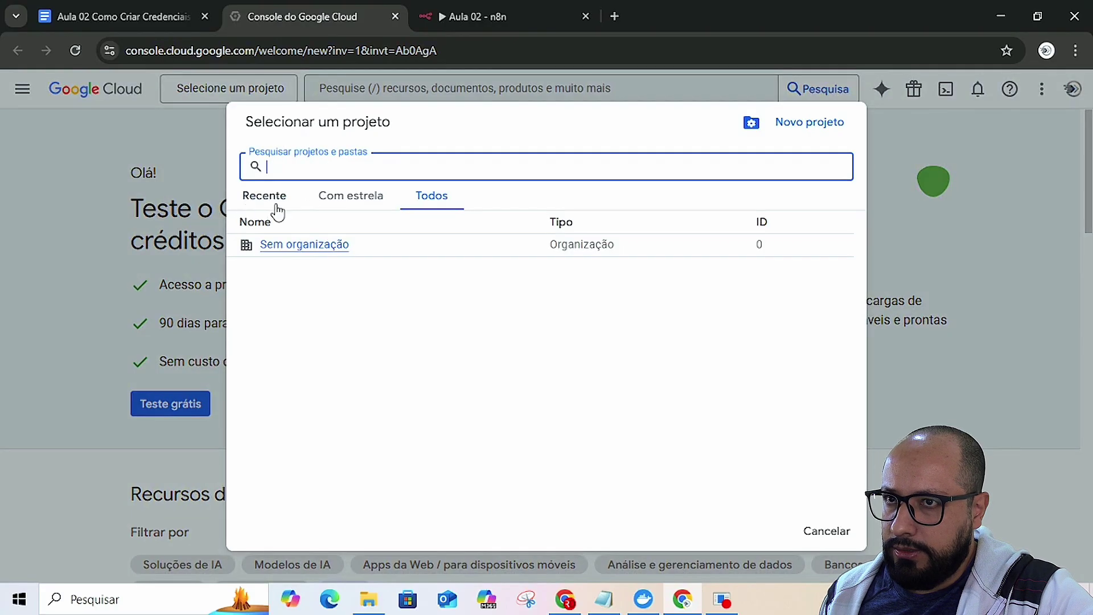
{"action": "left_click", "coordinate": [805, 125]}
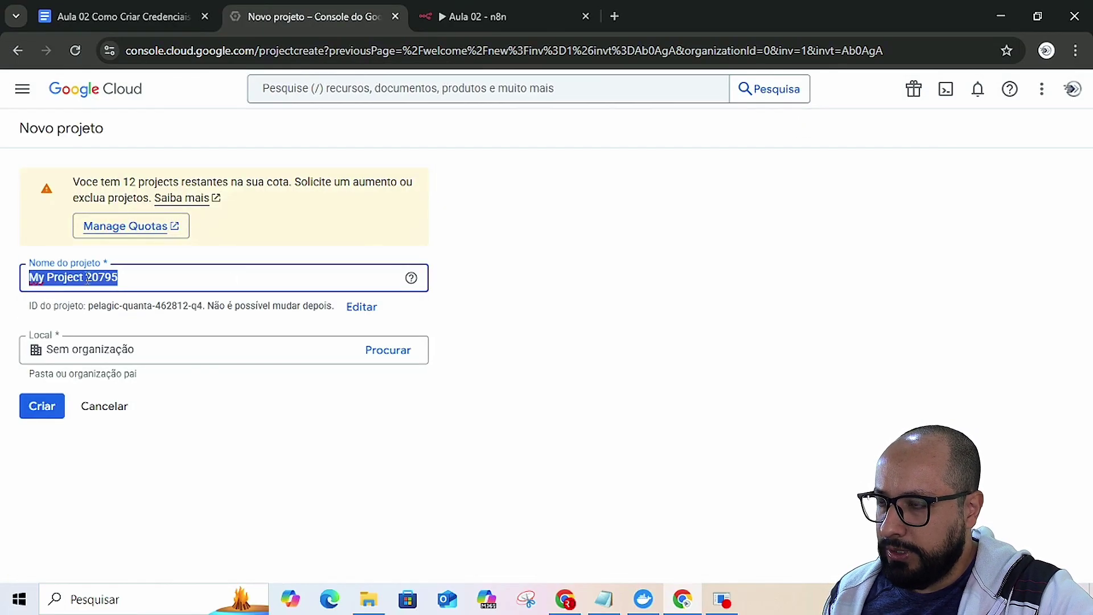
{"action": "key", "text": "alt+Tab"}
{"action": "key", "text": "alt+Tab"}
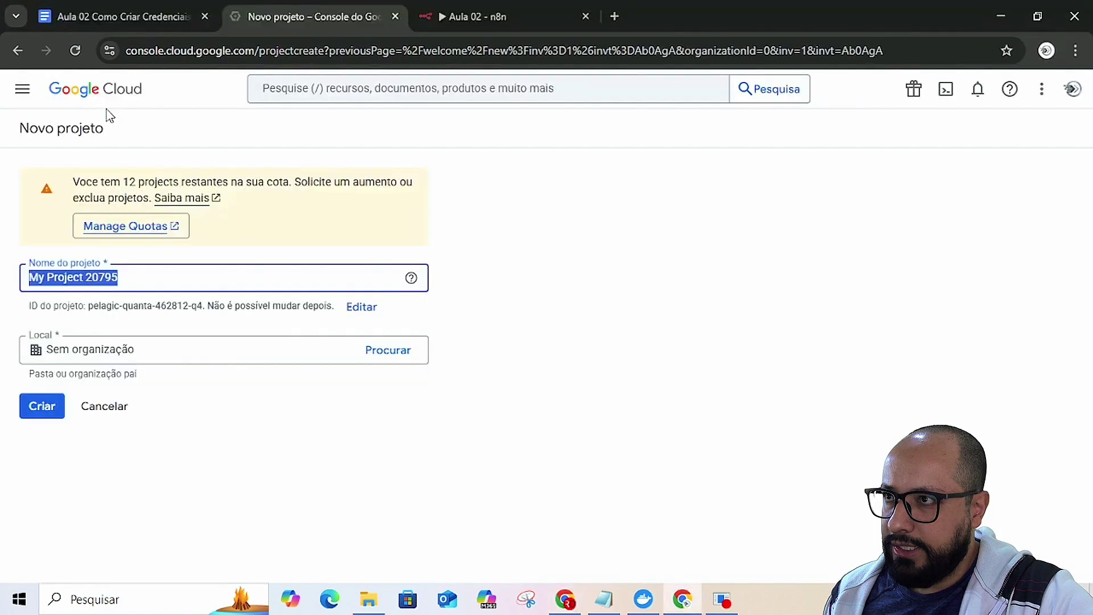
{"action": "left_click", "coordinate": [115, 19]}
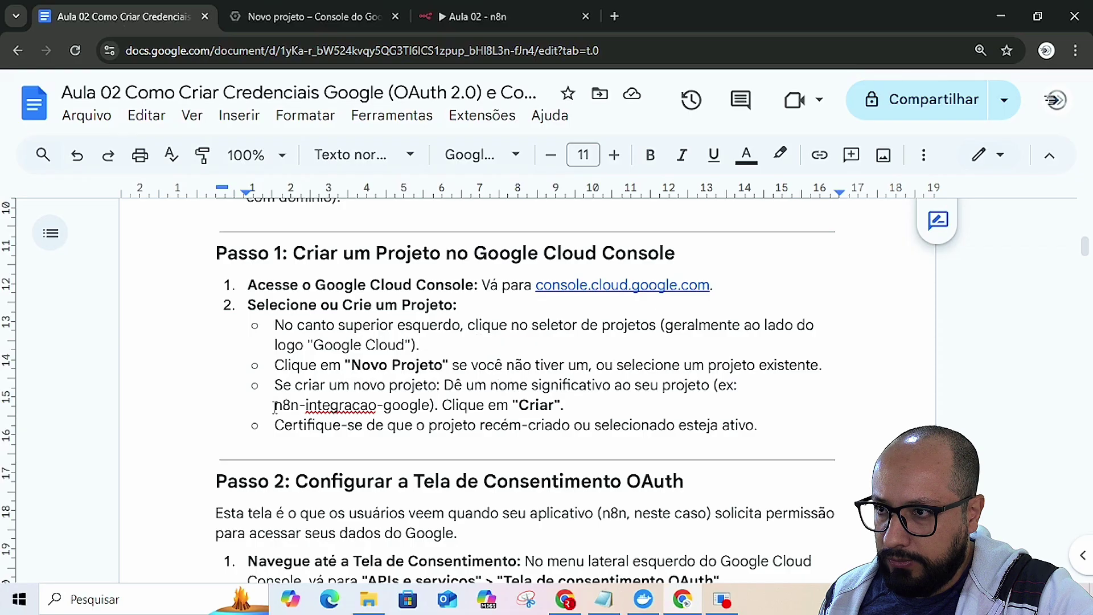
{"action": "left_click_drag", "start_coordinate": [276, 406], "coordinate": [430, 405]}
{"action": "key", "text": "ctrl+c"}
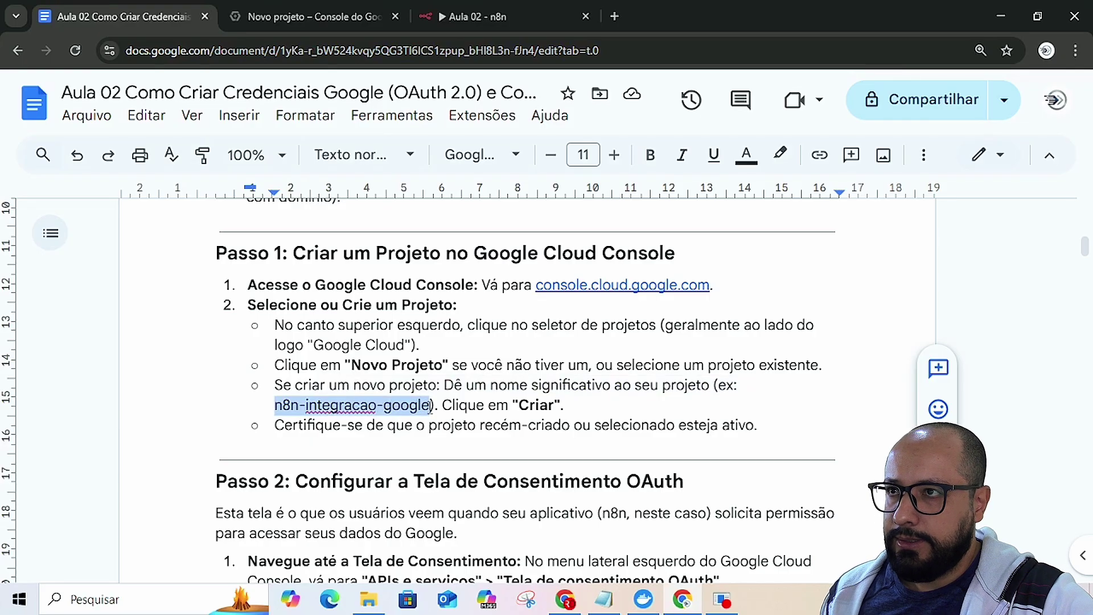
{"action": "left_click", "coordinate": [348, 8]}
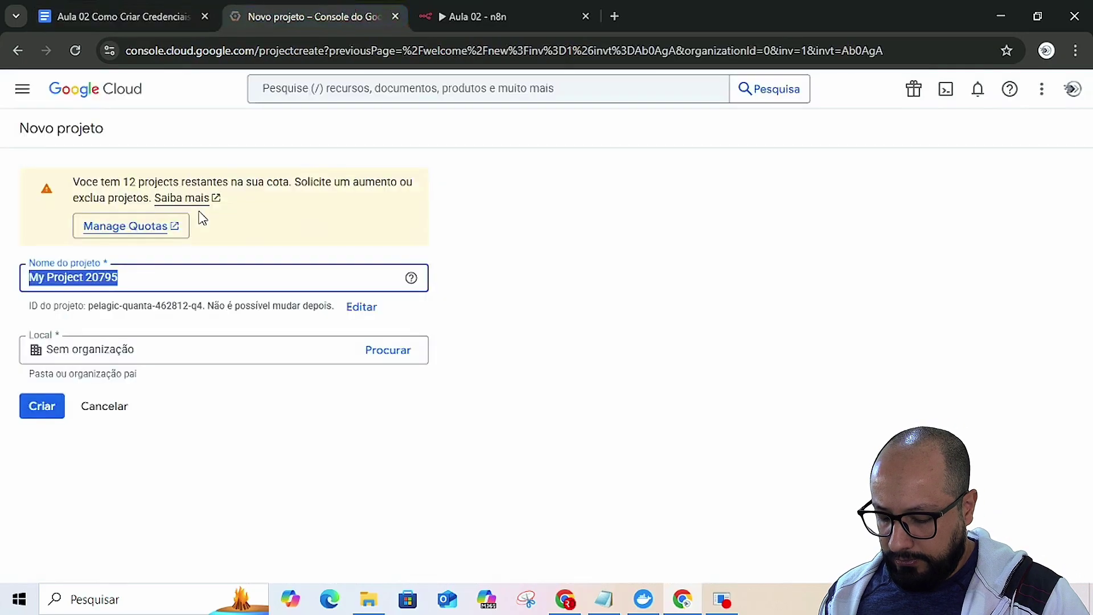
{"action": "key", "text": "ctrl+v"}
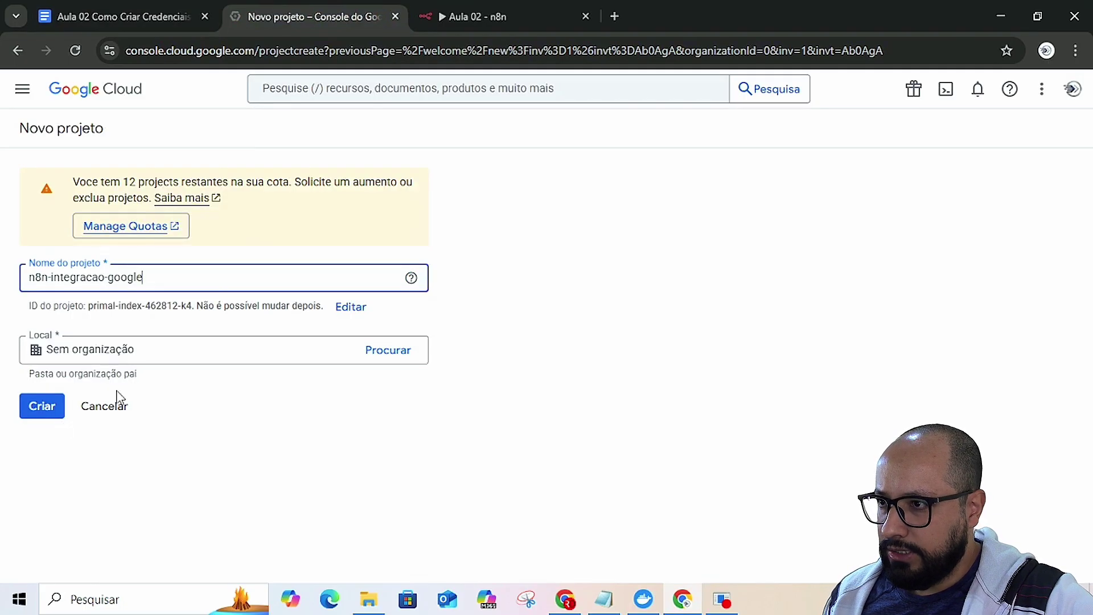
{"action": "left_click", "coordinate": [40, 408]}
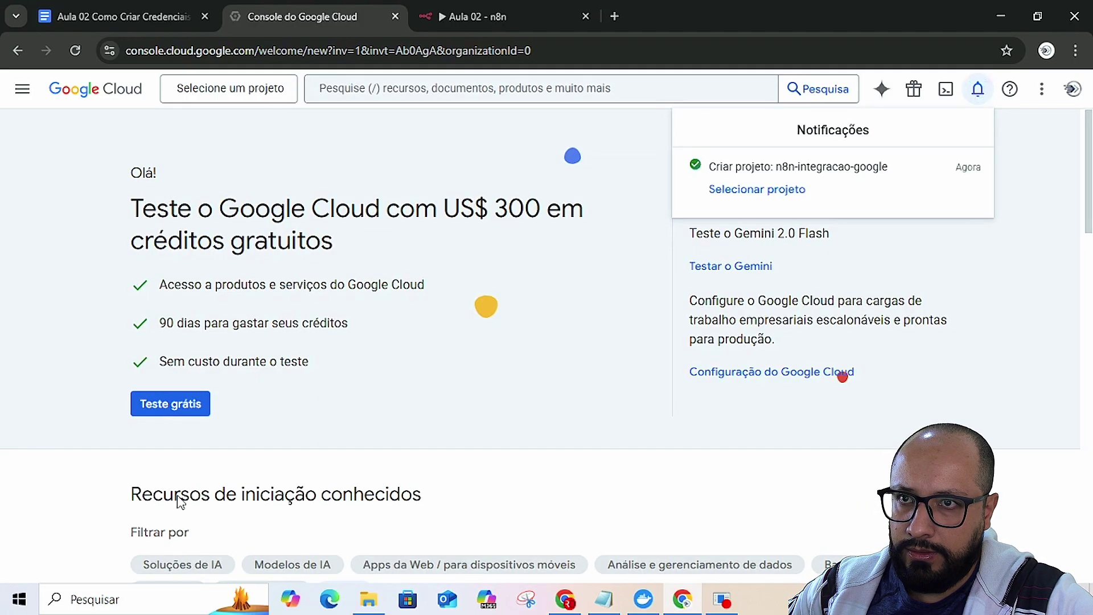
- Select n8n-integracao-google from the notification, then go back to the credentials guide tab
{"action": "left_click", "coordinate": [765, 193]}
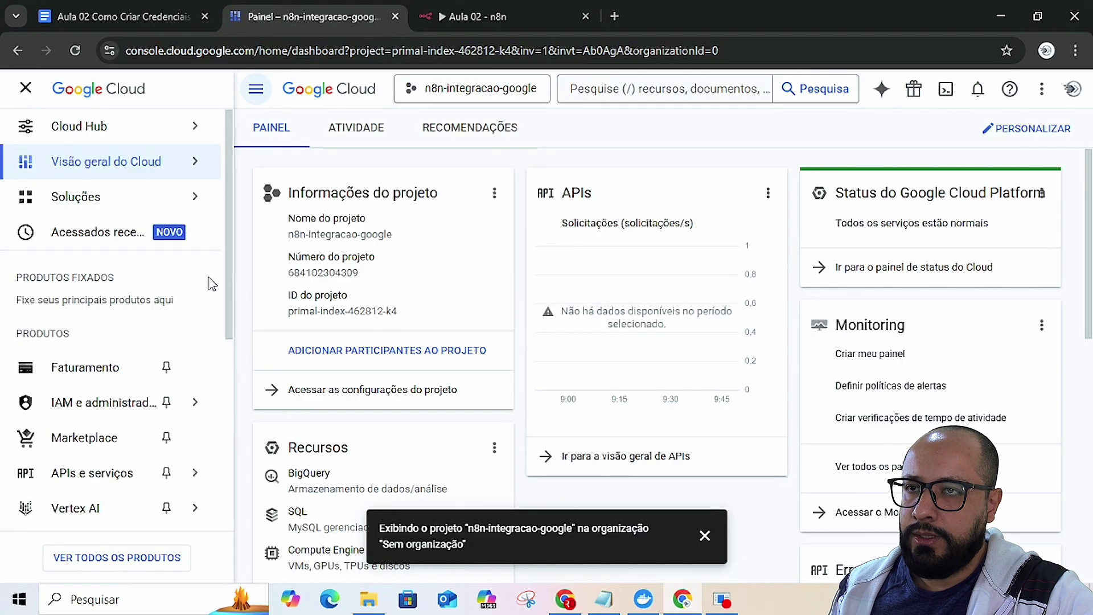
{"action": "key", "text": "alt+Tab"}
{"action": "key", "text": "alt+Tab"}
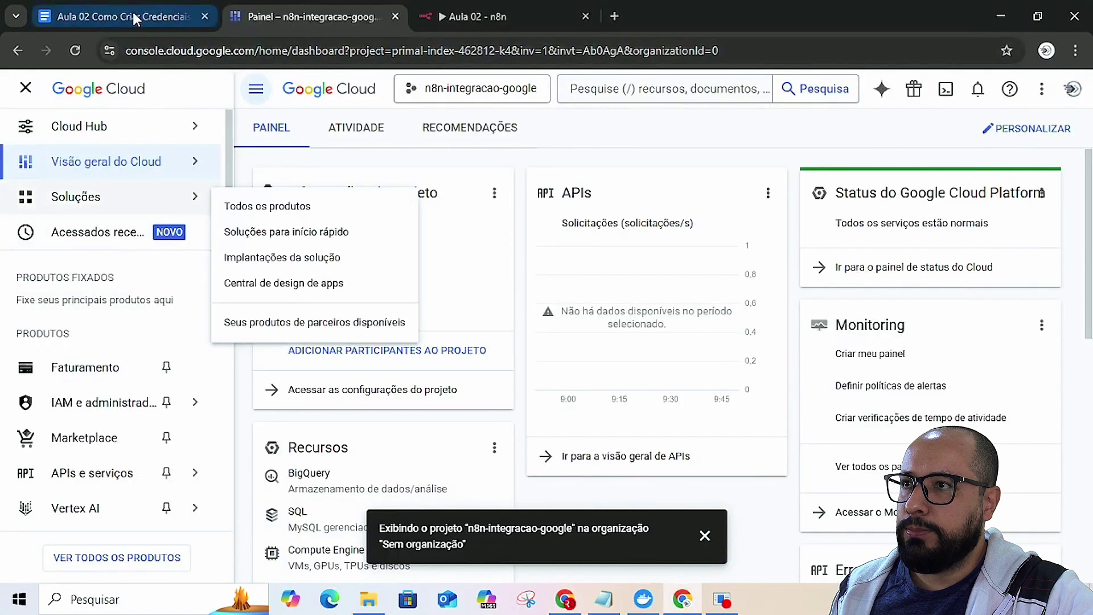
{"action": "left_click", "coordinate": [135, 18]}
- Scroll the guide down to read the Passo 2 consent-screen instructions
{"action": "scroll", "coordinate": [250, 434], "scroll_direction": "down", "scroll_amount": 1}
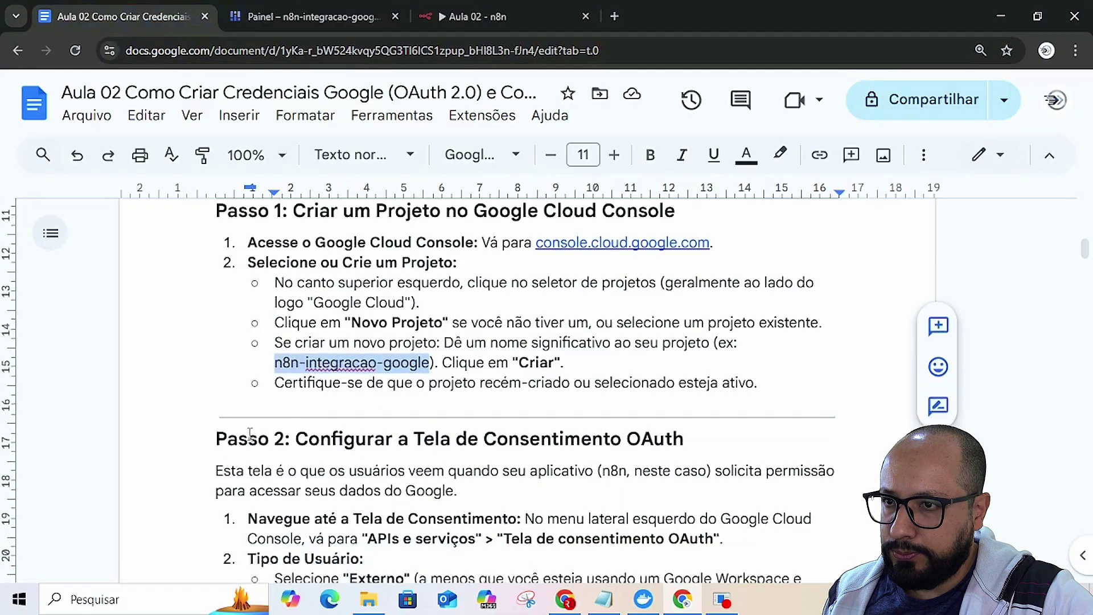
{"action": "scroll", "coordinate": [250, 434], "scroll_direction": "down", "scroll_amount": 2}
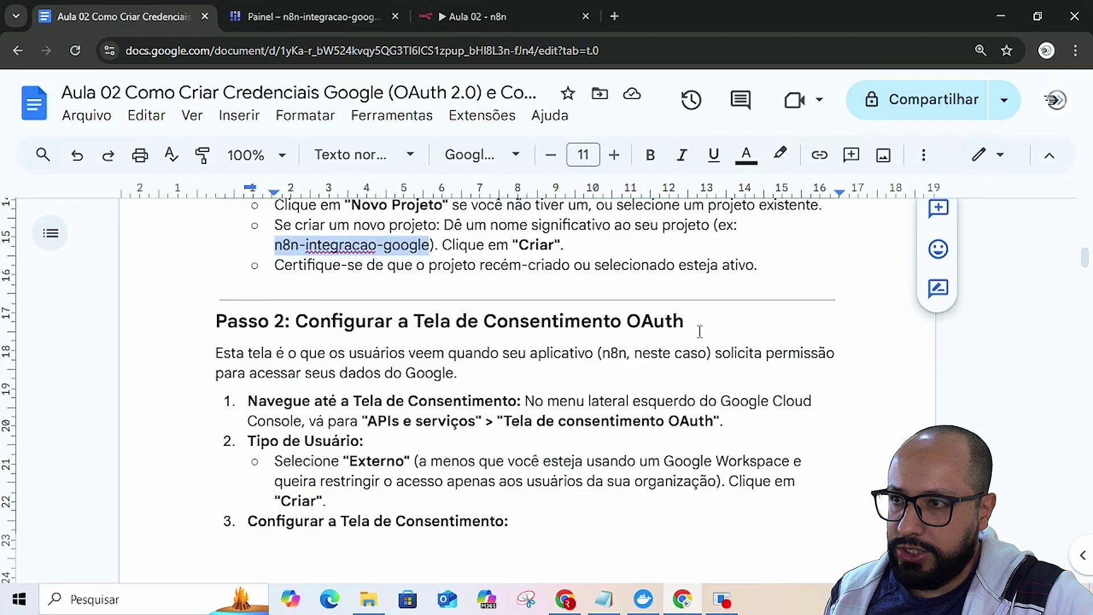
{"action": "scroll", "coordinate": [260, 386], "scroll_direction": "down", "scroll_amount": 1}
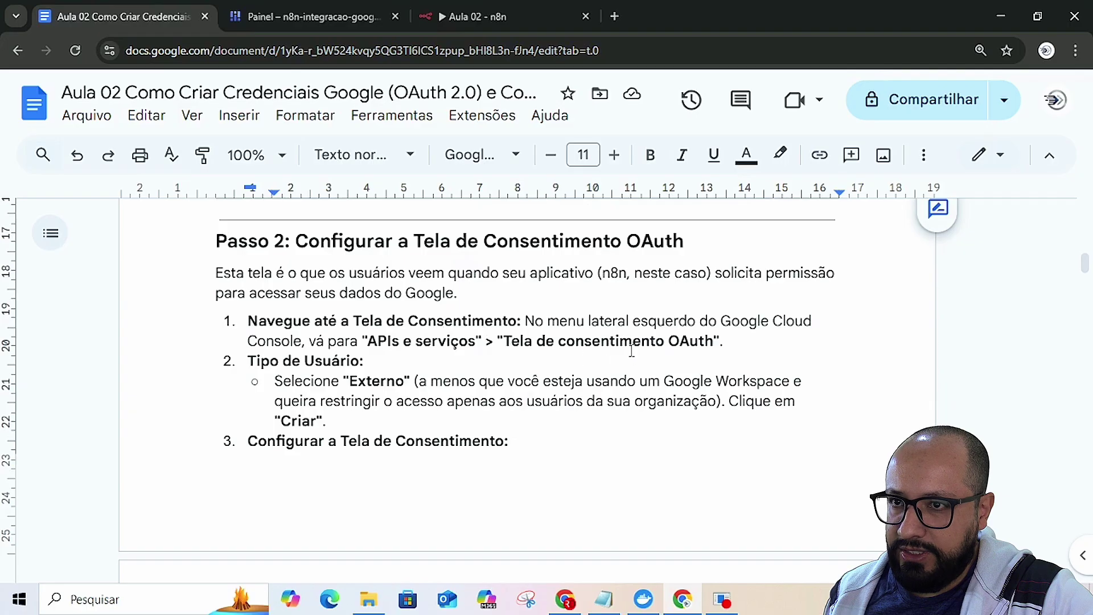
{"action": "key", "text": "alt+Tab"}
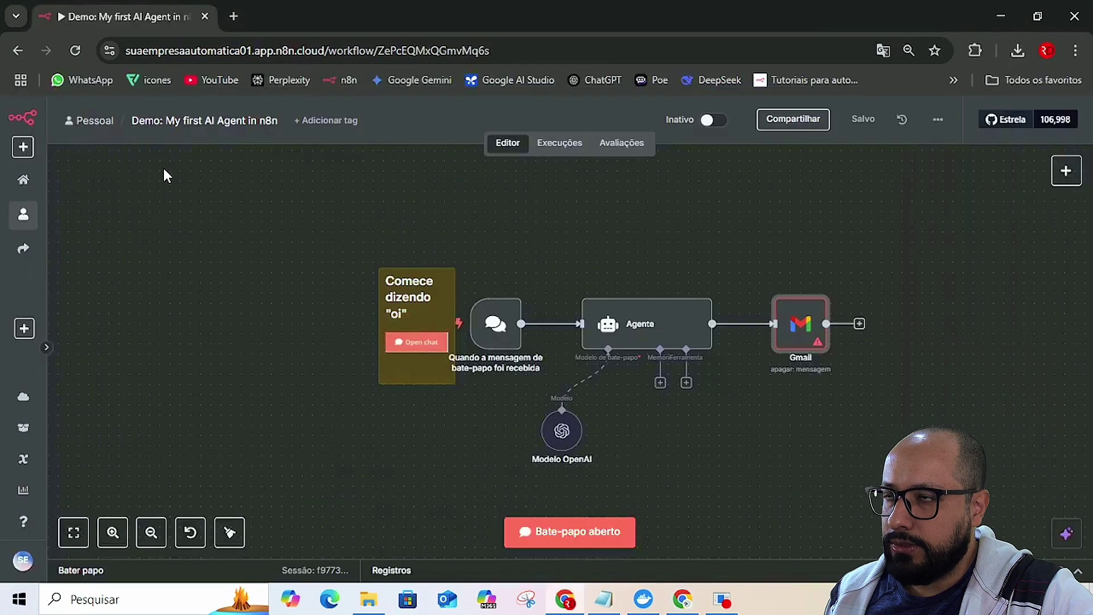
{"action": "key", "text": "alt+Tab"}
{"action": "left_click", "coordinate": [197, 16]}
- Return to the n8n-integracao-google project dashboard in the Cloud console Painel tab
{"action": "left_click", "coordinate": [298, 17]}
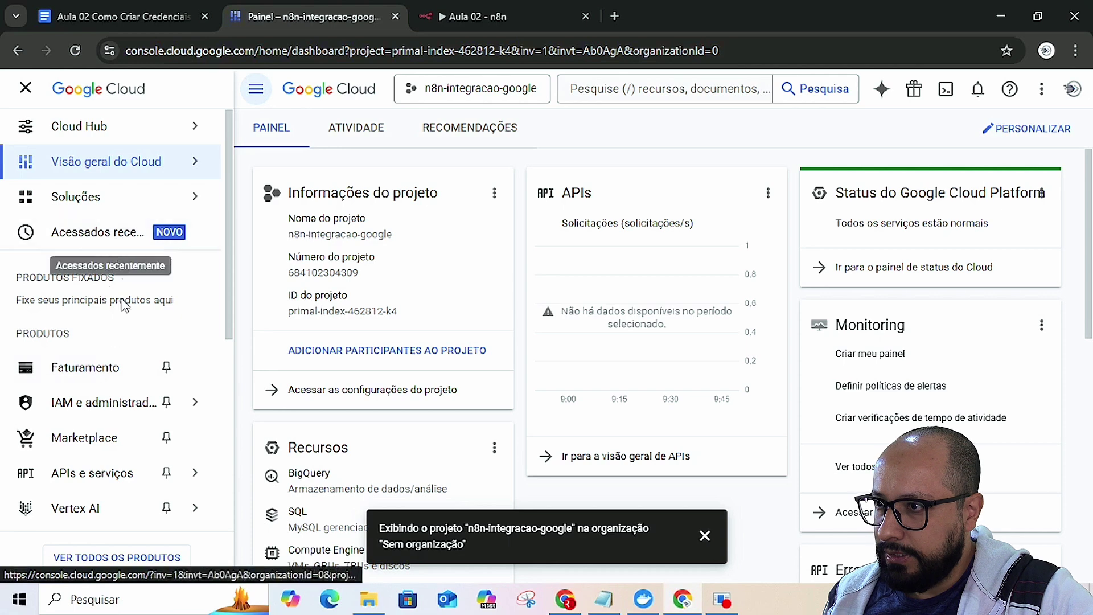
{"action": "scroll", "coordinate": [108, 262], "scroll_direction": "down", "scroll_amount": 1}
{"action": "mouse_move", "coordinate": [107, 406]}
{"action": "scroll", "coordinate": [107, 415], "scroll_direction": "down", "scroll_amount": 2}
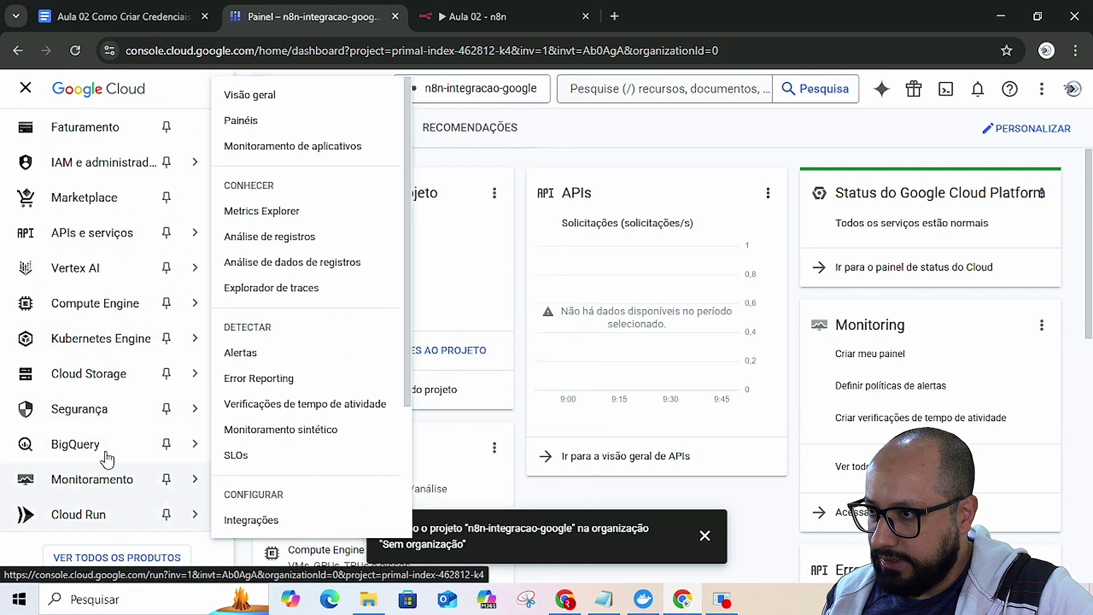
- Go to APIs e serviços > Tela de permissão OAuth for the n8n-integracao-google project
{"action": "mouse_move", "coordinate": [91, 308]}
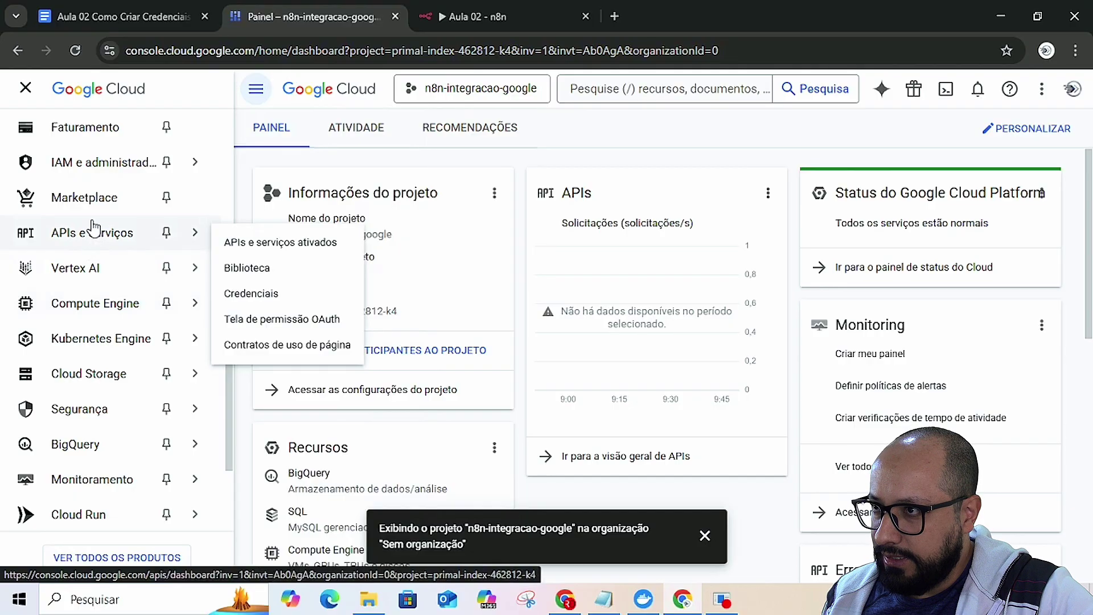
{"action": "scroll", "coordinate": [96, 273], "scroll_direction": "up", "scroll_amount": 2}
{"action": "scroll", "coordinate": [99, 304], "scroll_direction": "up", "scroll_amount": 1}
{"action": "scroll", "coordinate": [99, 304], "scroll_direction": "down", "scroll_amount": 2}
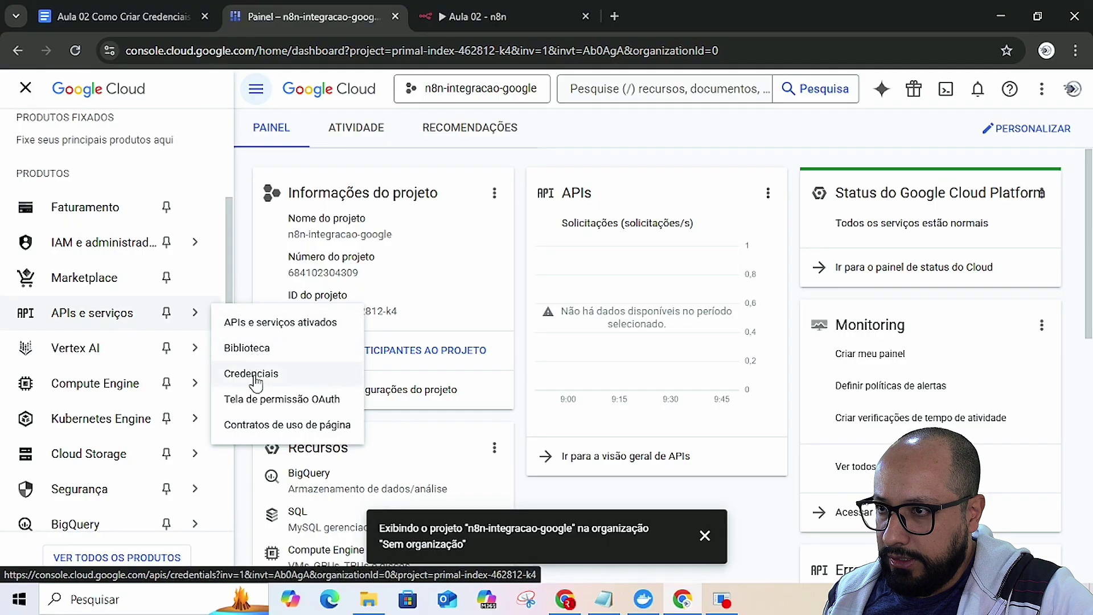
{"action": "left_click", "coordinate": [257, 400]}
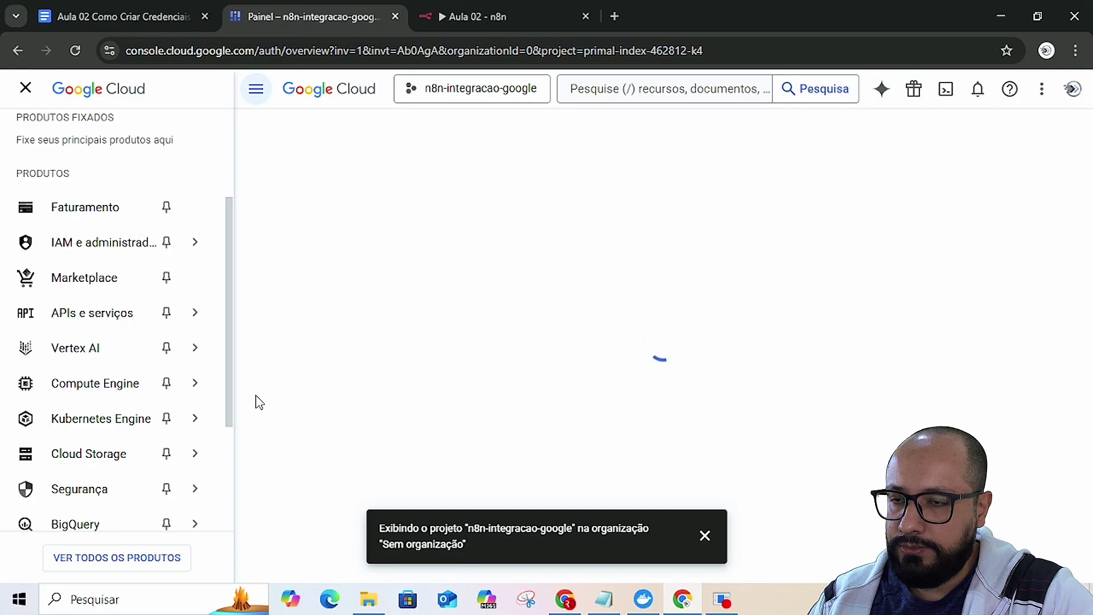
- Start the setup with app name 'n8n - Minhas Automações' and the account e-mail as support contact
{"action": "left_click", "coordinate": [706, 539]}
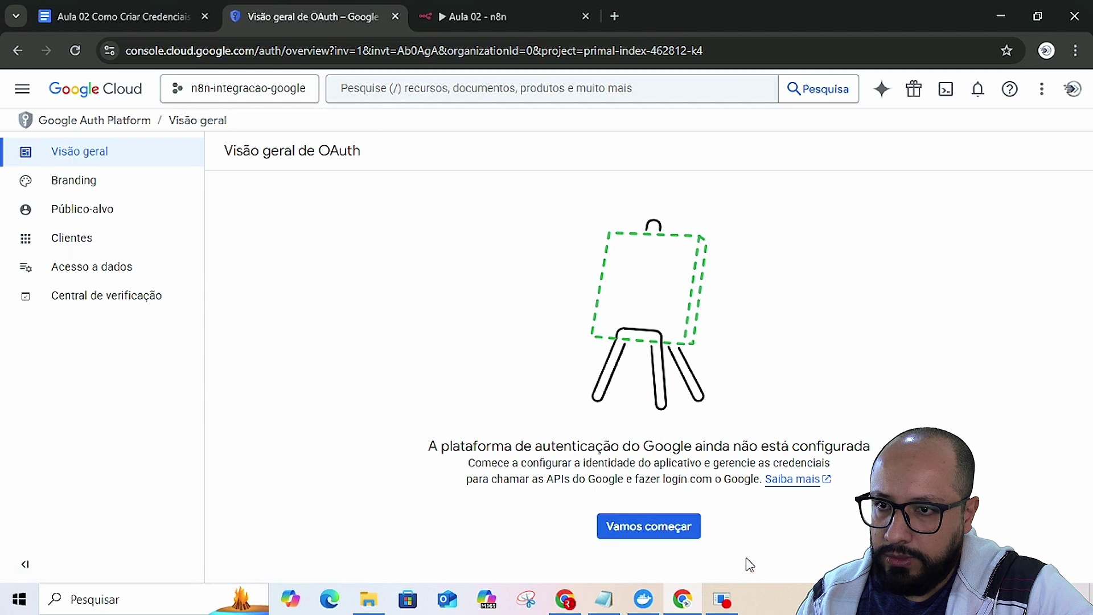
{"action": "left_click", "coordinate": [669, 530]}
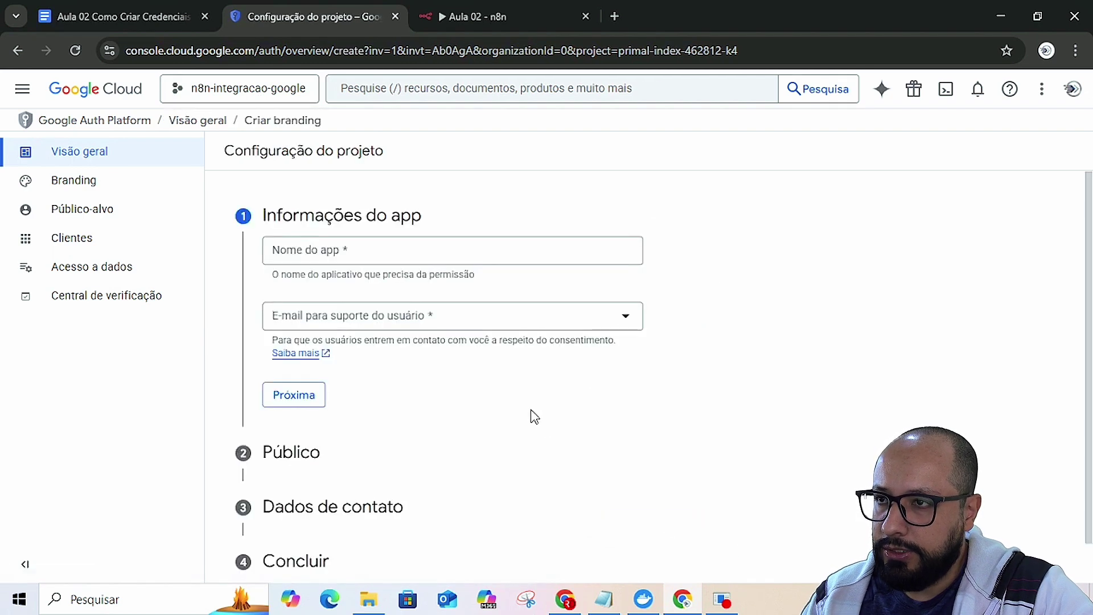
{"action": "left_click", "coordinate": [351, 256]}
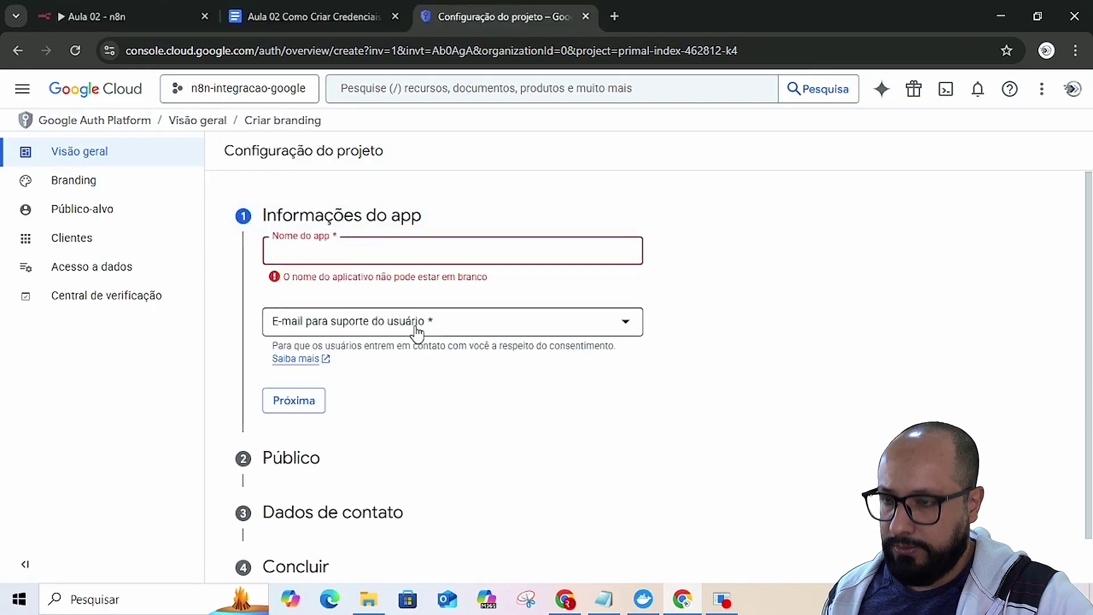
{"action": "type", "text": "n8n - Minhas Automações"}
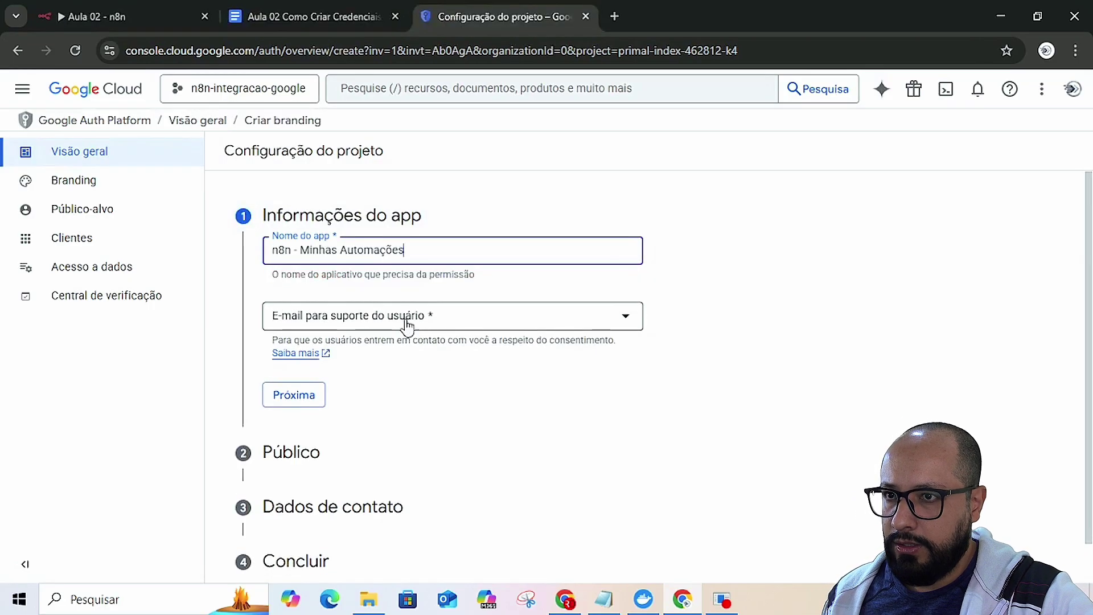
{"action": "left_click", "coordinate": [383, 320]}
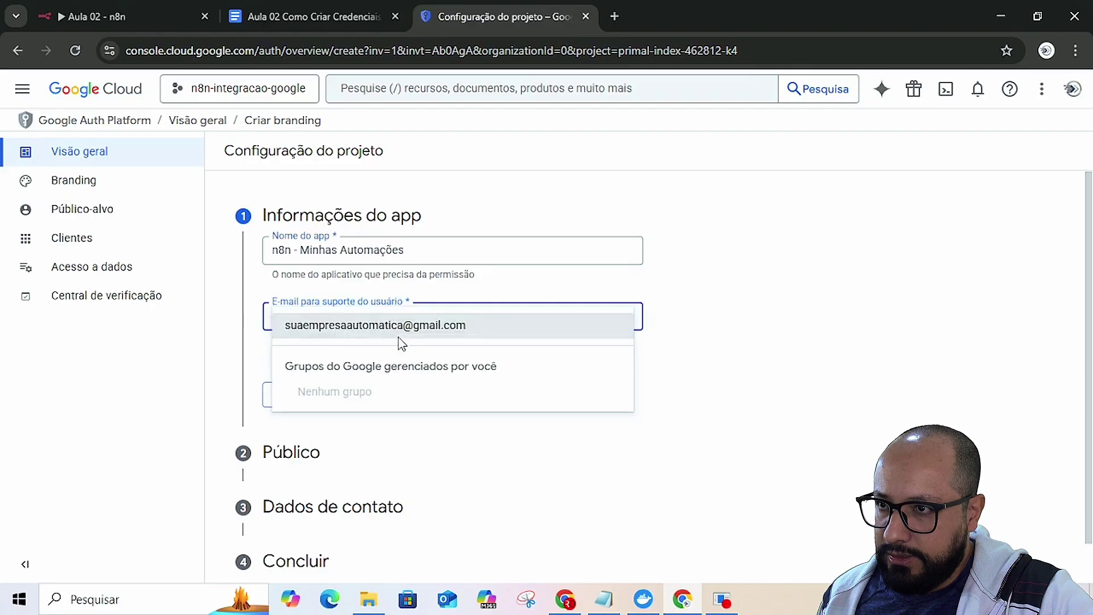
{"action": "left_click", "coordinate": [397, 331]}
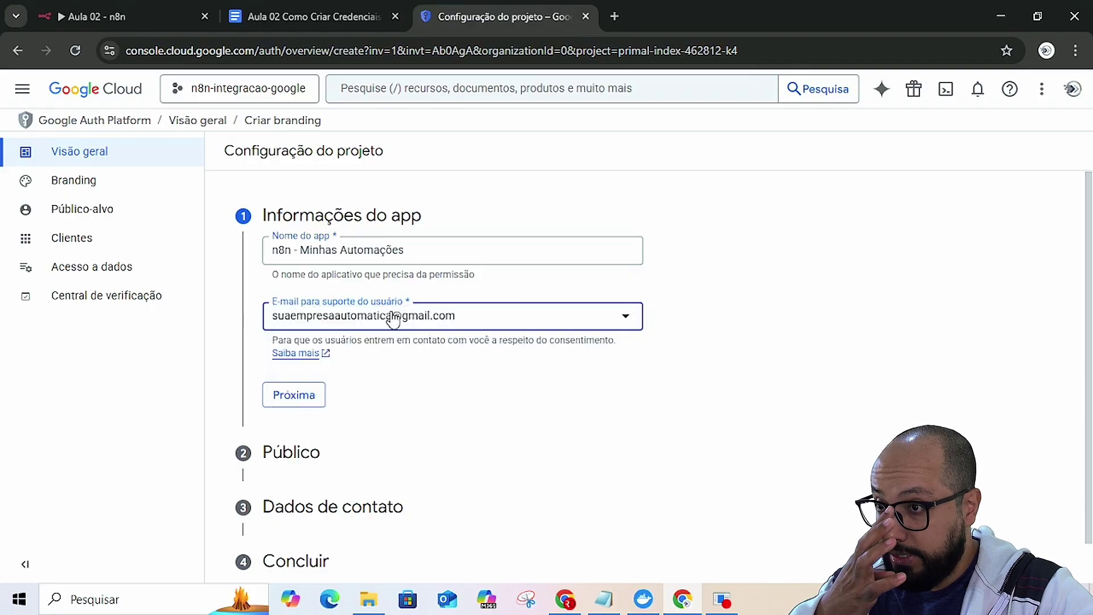
- Move on to the audience step and choose Externo
{"action": "scroll", "coordinate": [400, 422], "scroll_direction": "down", "scroll_amount": 1}
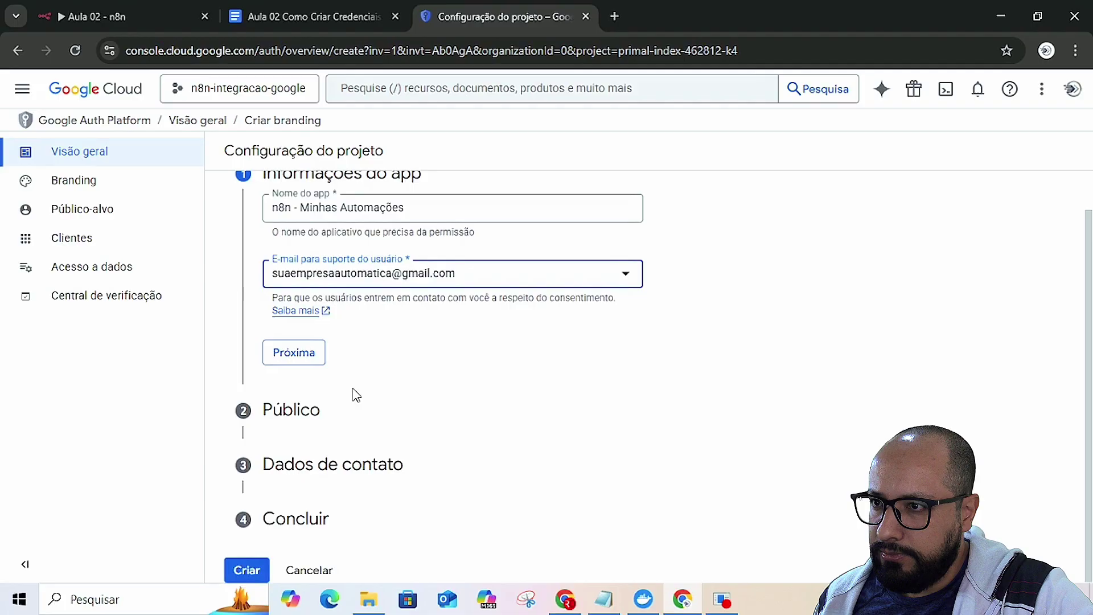
{"action": "left_click", "coordinate": [308, 362]}
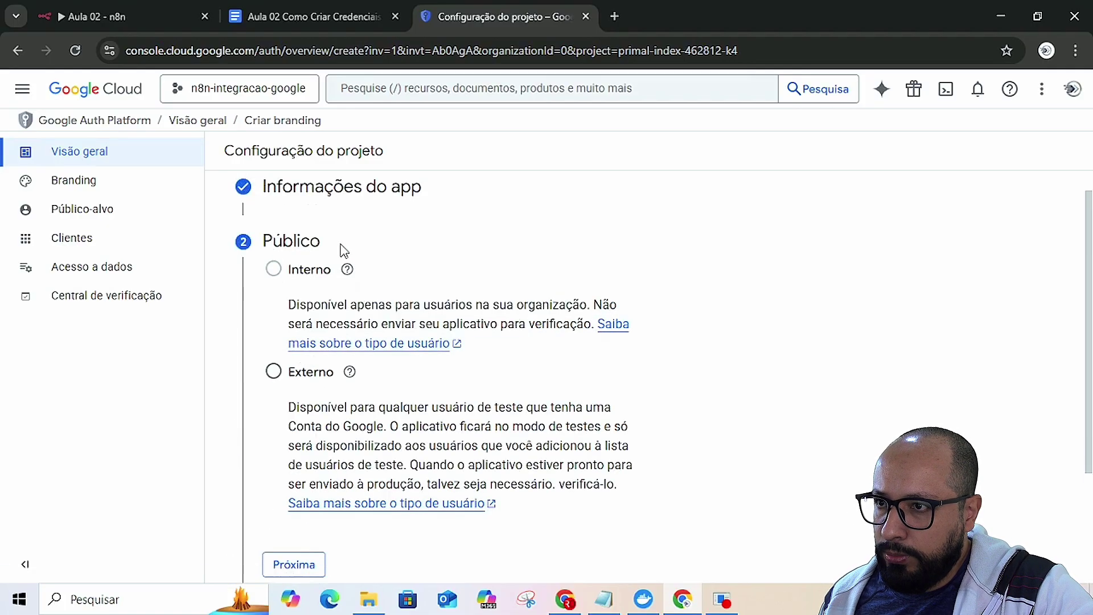
{"action": "left_click", "coordinate": [274, 371]}
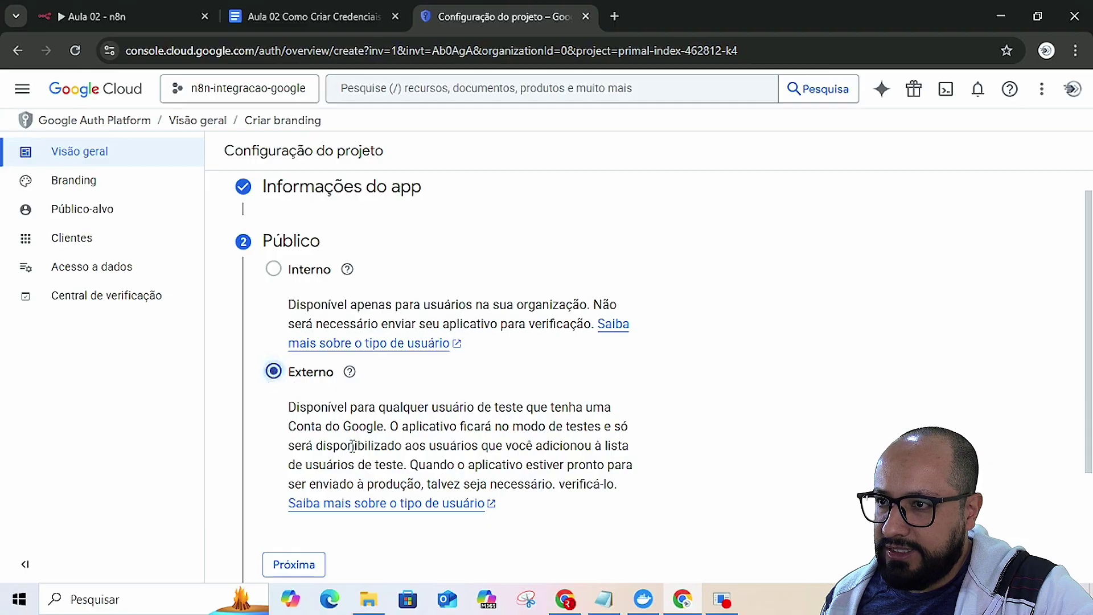
{"action": "key", "text": "alt+Tab"}
{"action": "key", "text": "alt+Tab"}
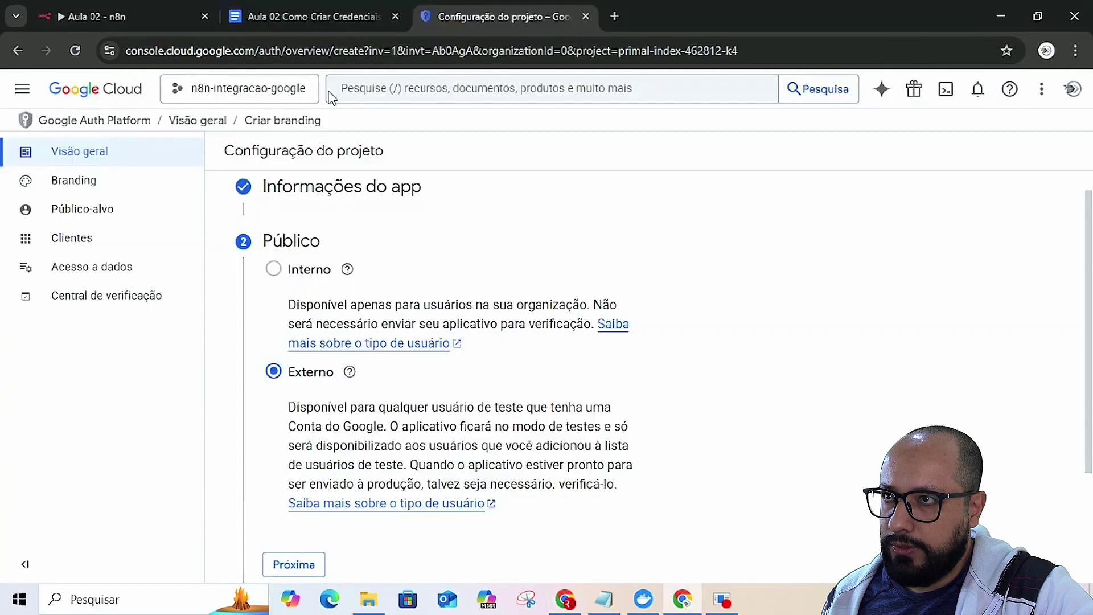
- Read the step 3 consent-screen notes in the guide, then return to Google Cloud's Configuração do projeto page
{"action": "left_click", "coordinate": [337, 17]}
{"action": "scroll", "coordinate": [362, 314], "scroll_direction": "down", "scroll_amount": 3}
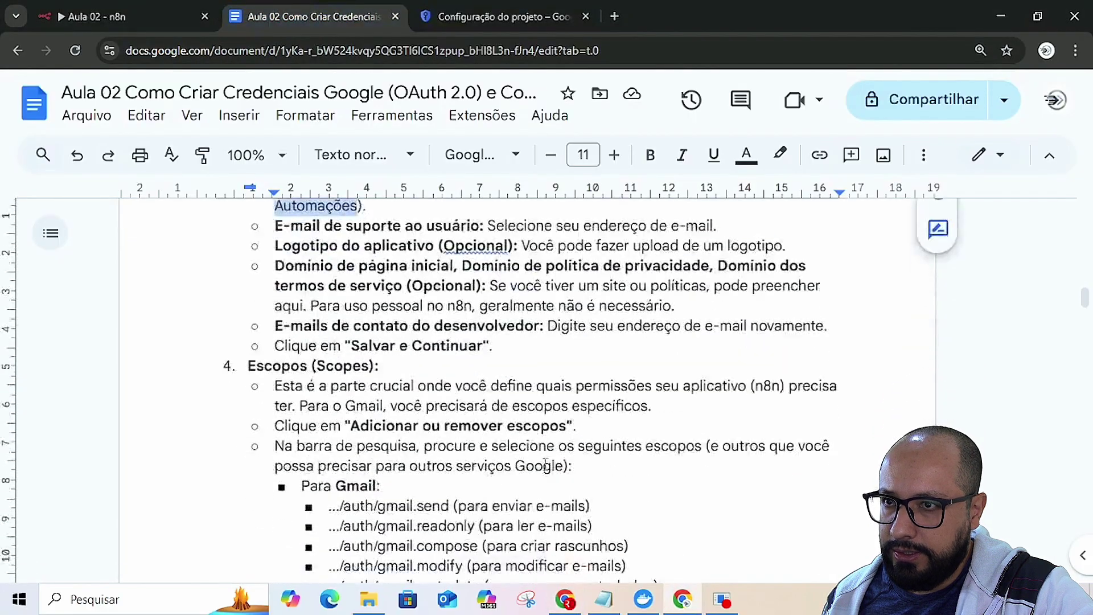
{"action": "scroll", "coordinate": [363, 315], "scroll_direction": "up", "scroll_amount": 7}
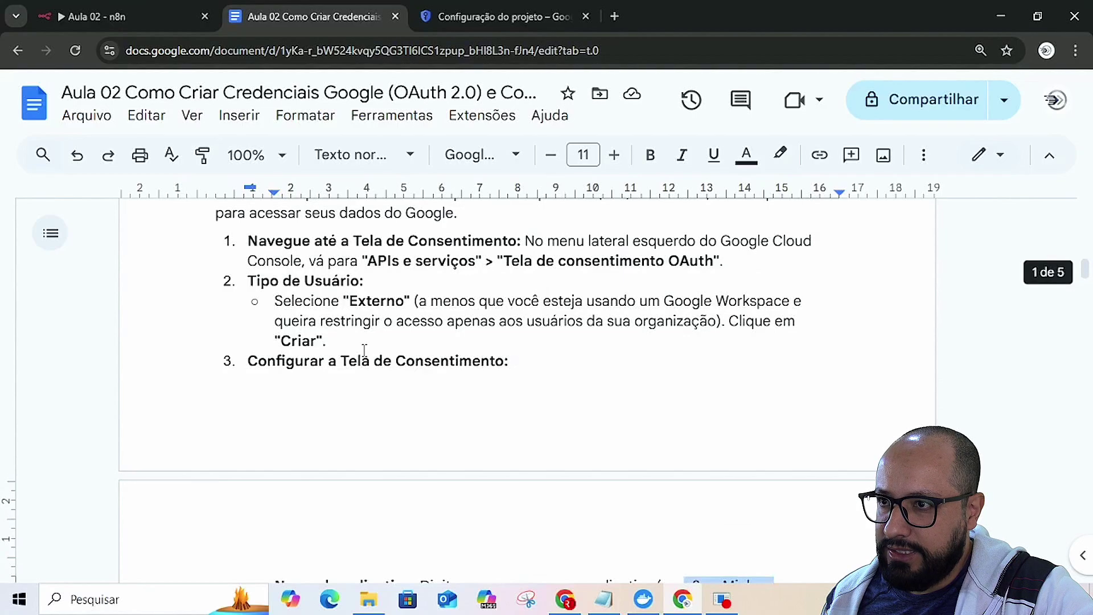
{"action": "scroll", "coordinate": [380, 300], "scroll_direction": "down", "scroll_amount": 2}
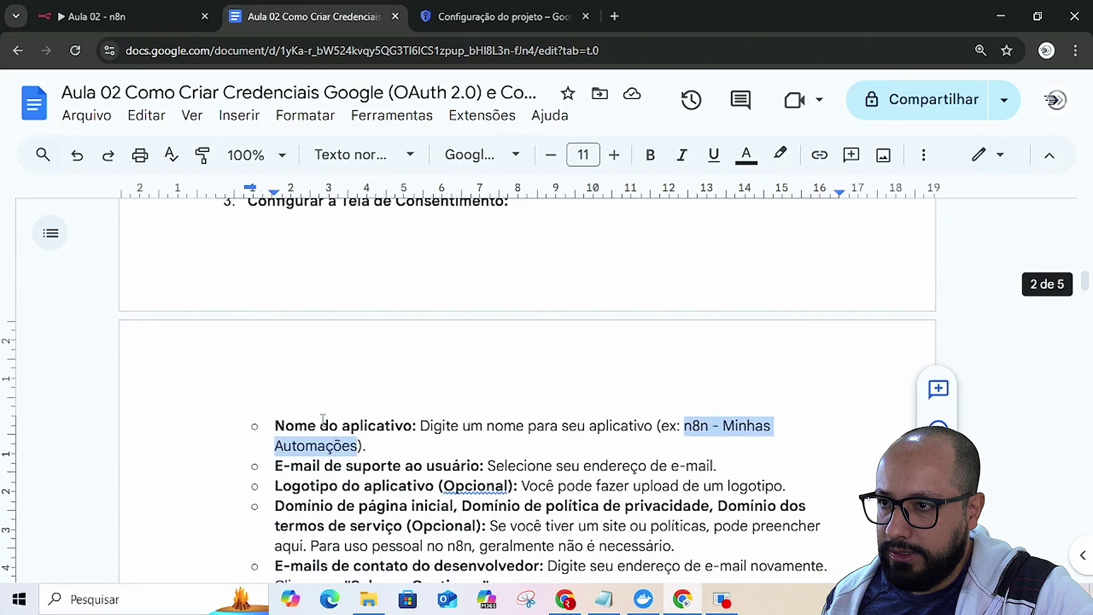
{"action": "key", "text": "alt+Tab"}
{"action": "key", "text": "alt+Tab"}
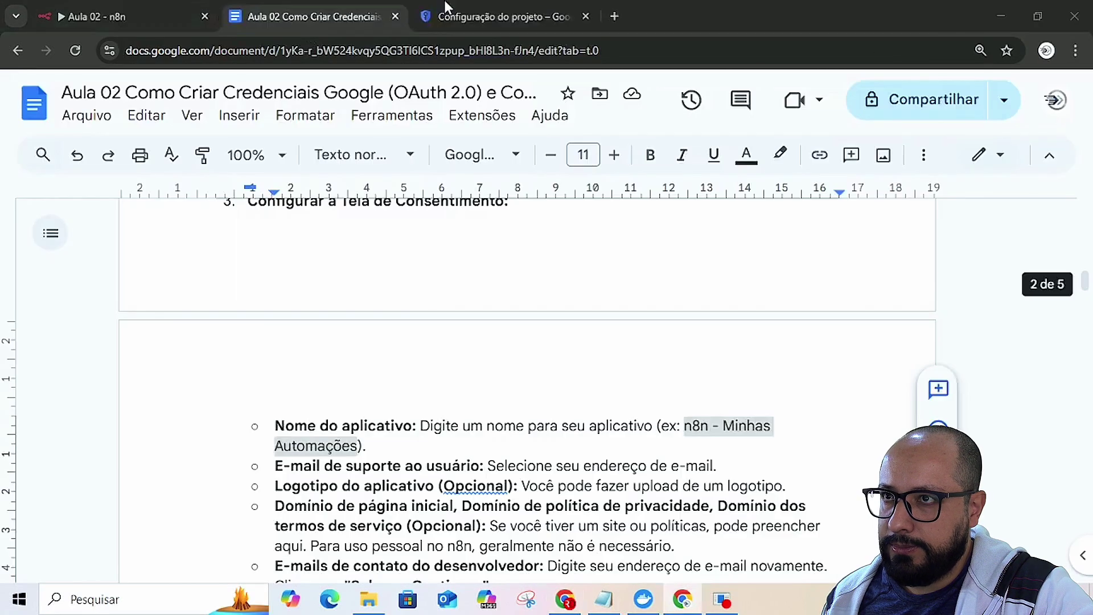
{"action": "left_click", "coordinate": [468, 15]}
{"action": "scroll", "coordinate": [457, 529], "scroll_direction": "down", "scroll_amount": 3}
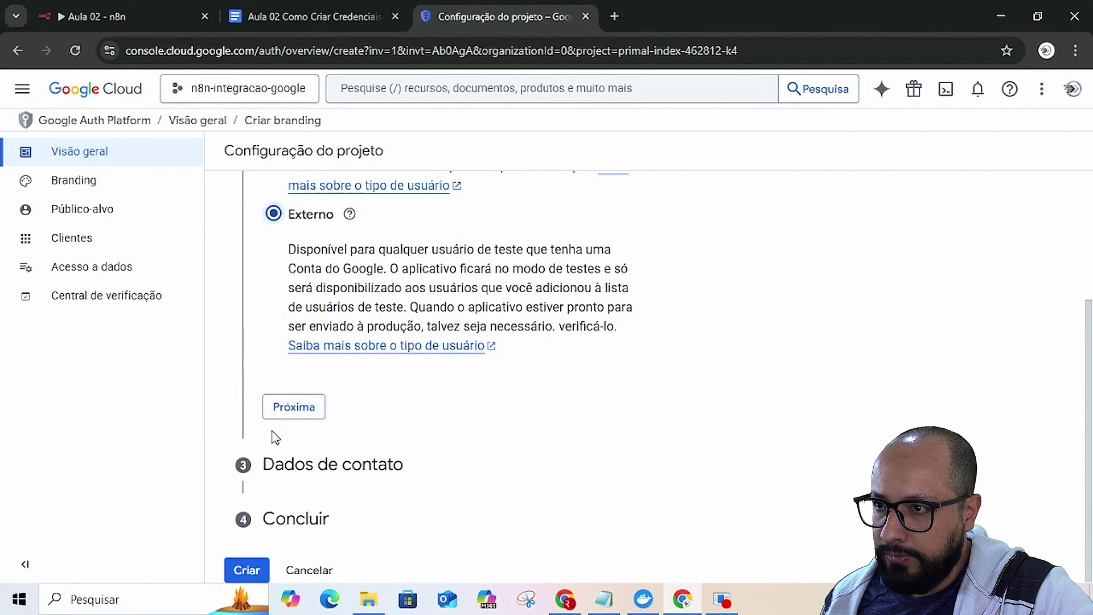
- Confirm the Externo audience and enter the contact e-mail address
{"action": "left_click", "coordinate": [294, 406]}
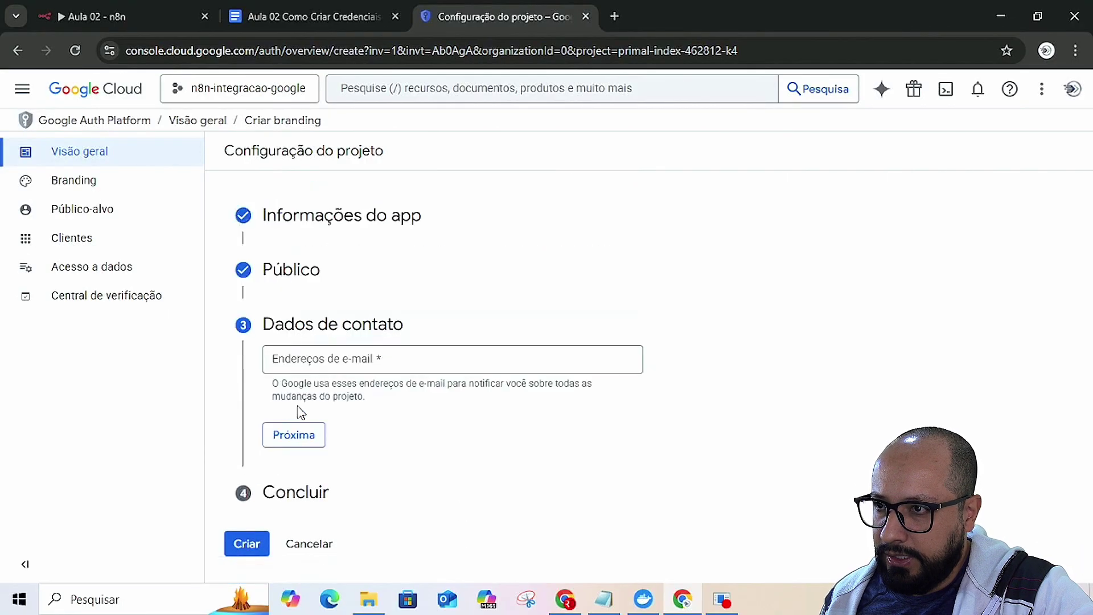
{"action": "left_click", "coordinate": [348, 365]}
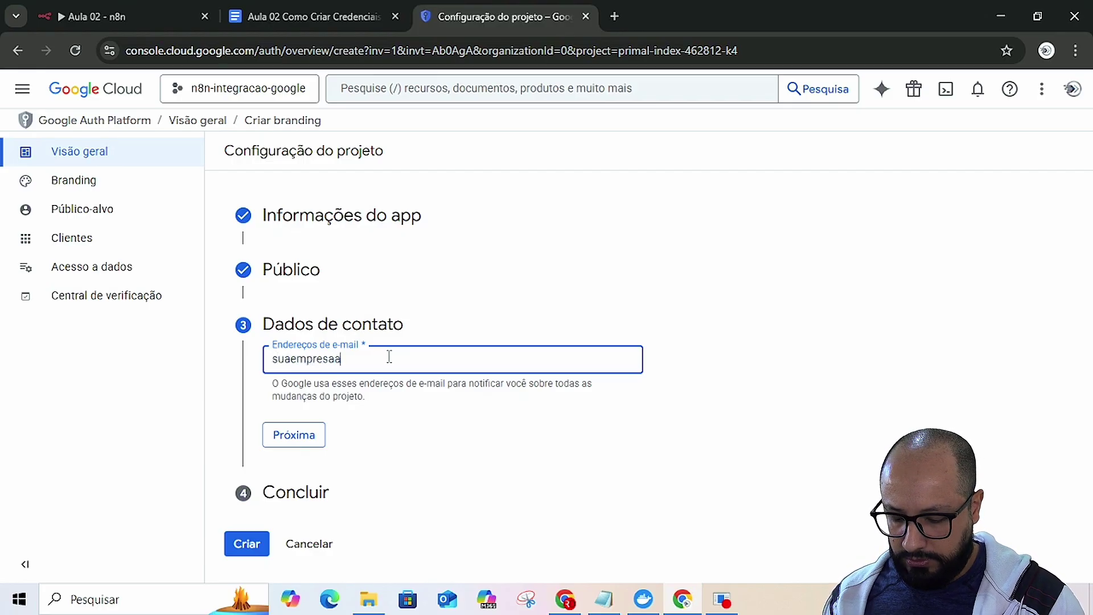
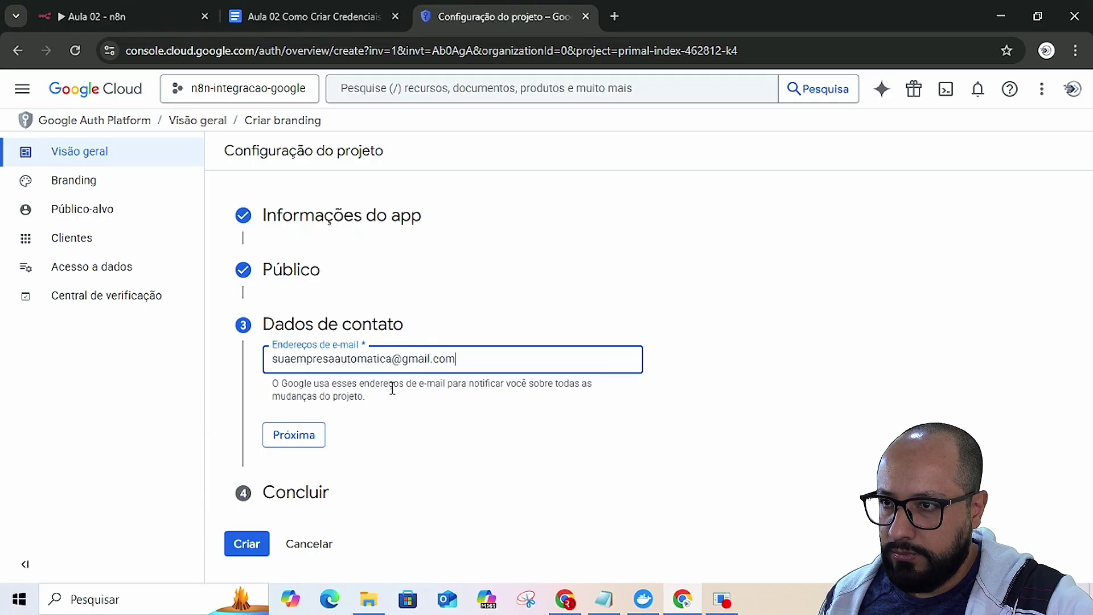
{"action": "left_click", "coordinate": [431, 441]}
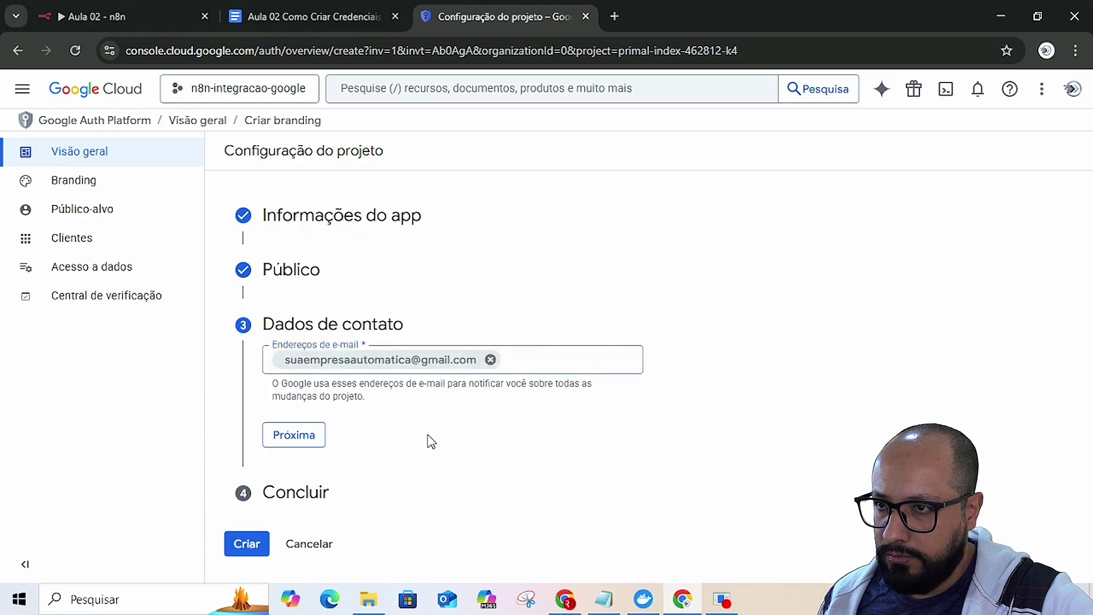
- Accept the Google API user data policy and create the app configuration
{"action": "left_click", "coordinate": [283, 437]}
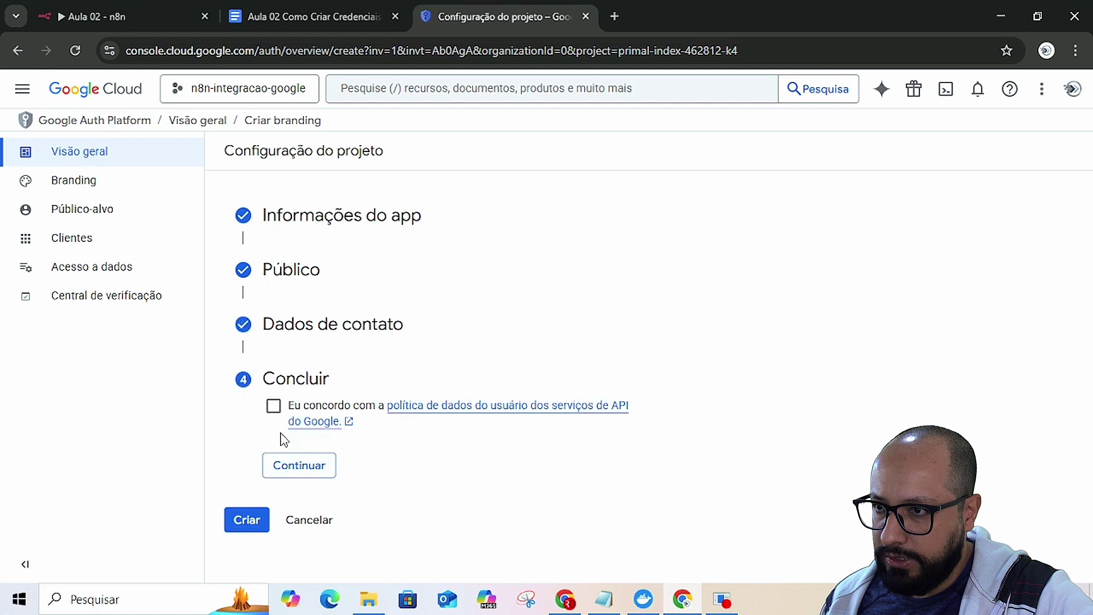
{"action": "left_click", "coordinate": [274, 406]}
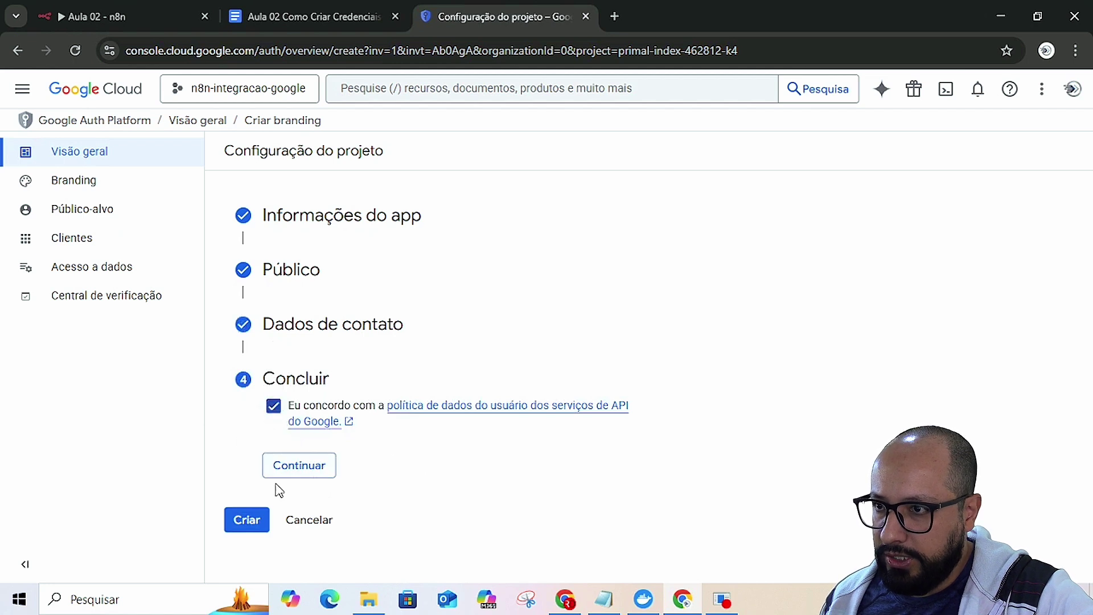
{"action": "left_click", "coordinate": [298, 465]}
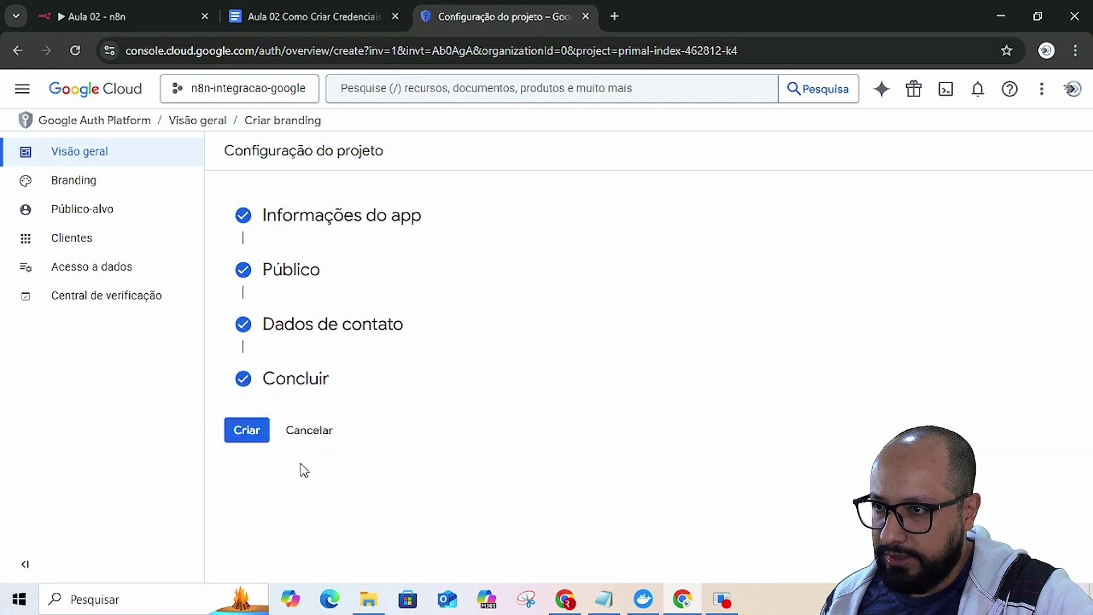
{"action": "left_click", "coordinate": [247, 430]}
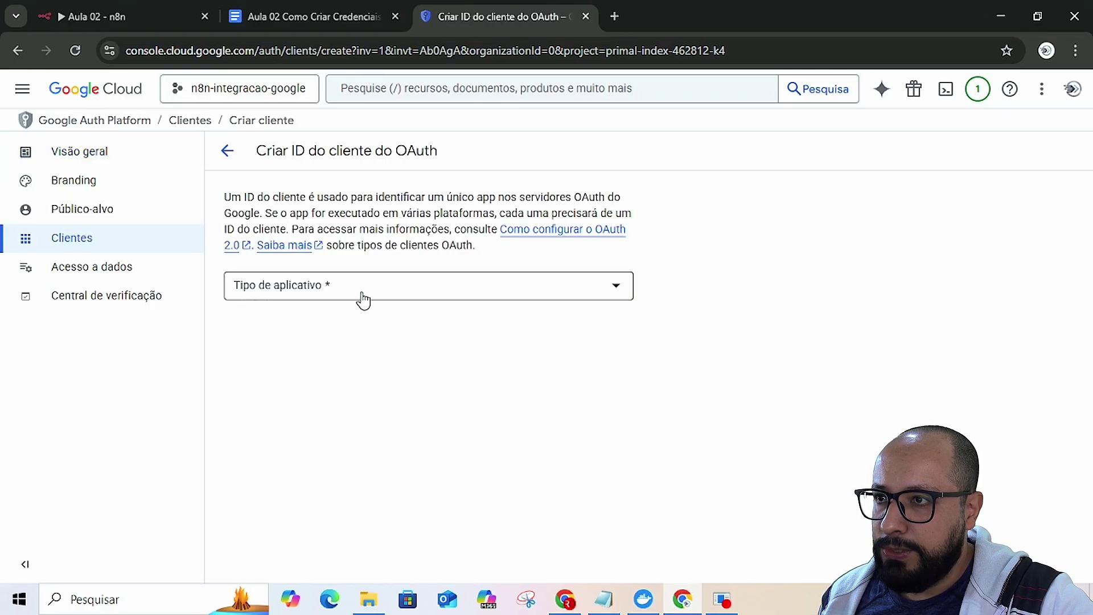
- Set the new OAuth client's application type to Aplicativo da Web, keeping the default name Cliente Web 1
{"action": "left_click", "coordinate": [365, 298]}
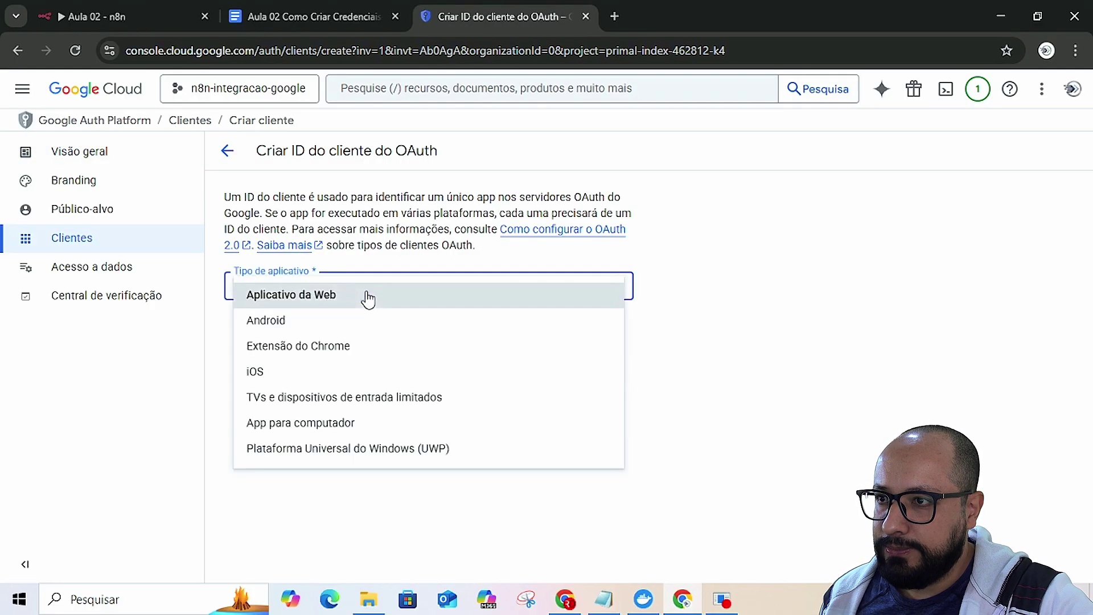
{"action": "left_click", "coordinate": [313, 301]}
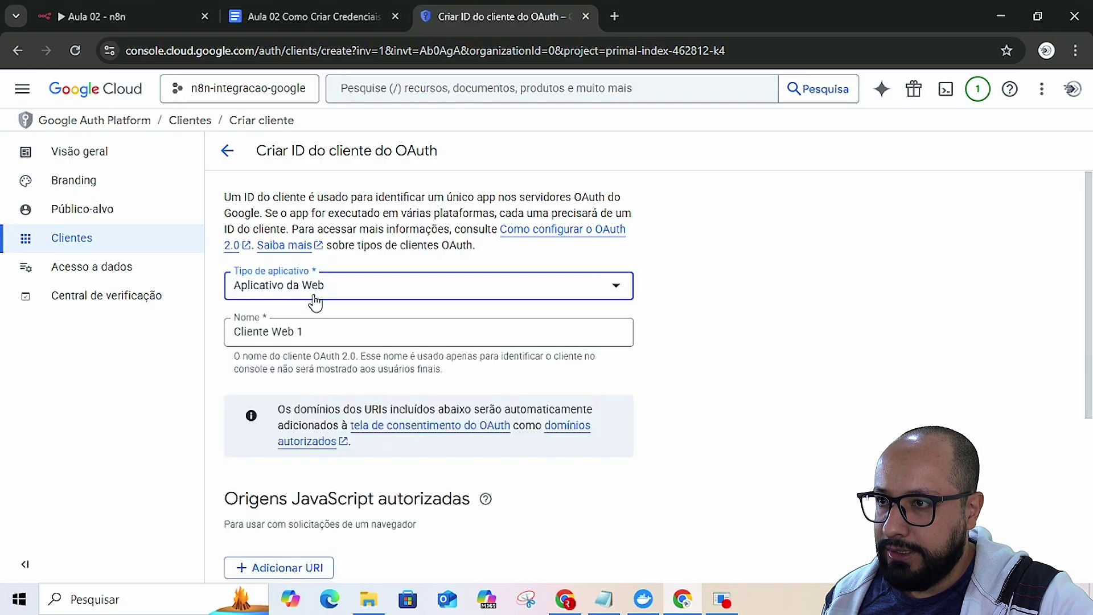
{"action": "left_click", "coordinate": [306, 333]}
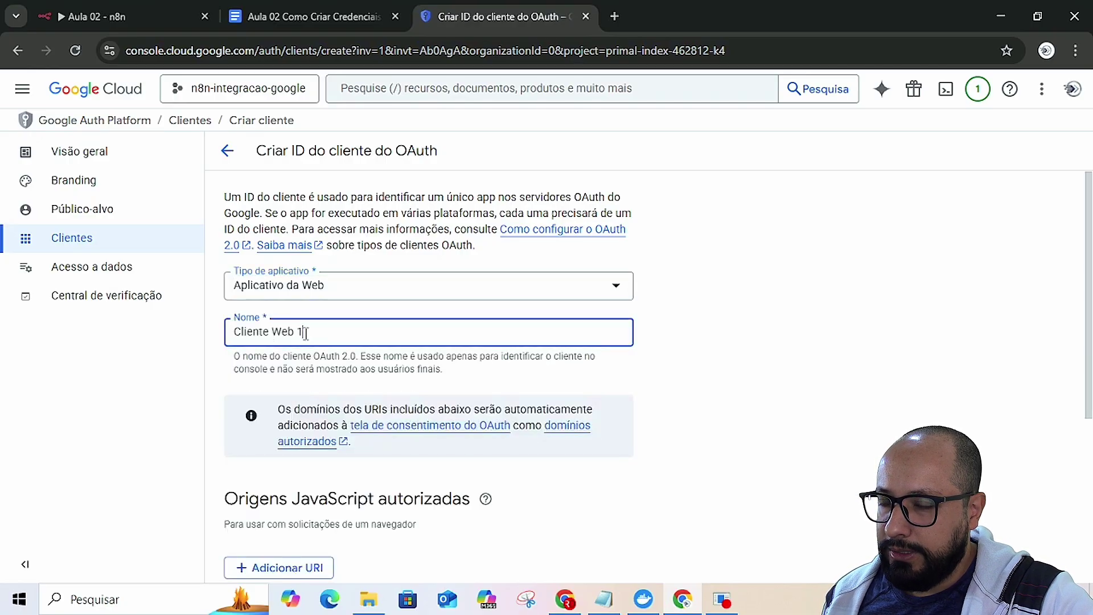
{"action": "key", "text": "alt+Tab"}
{"action": "key", "text": "alt+Tab"}
{"action": "key", "text": "alt+Tab"}
{"action": "key", "text": "alt+Tab"}
{"action": "key", "text": "alt+Tab"}
{"action": "key", "text": "alt+Tab"}
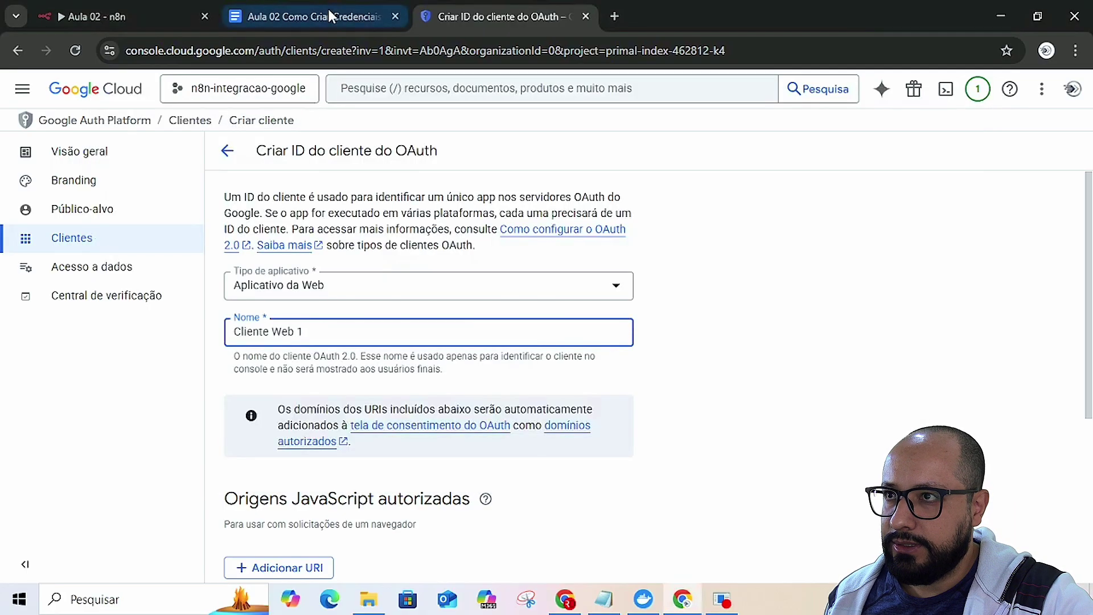
{"action": "left_click", "coordinate": [332, 14]}
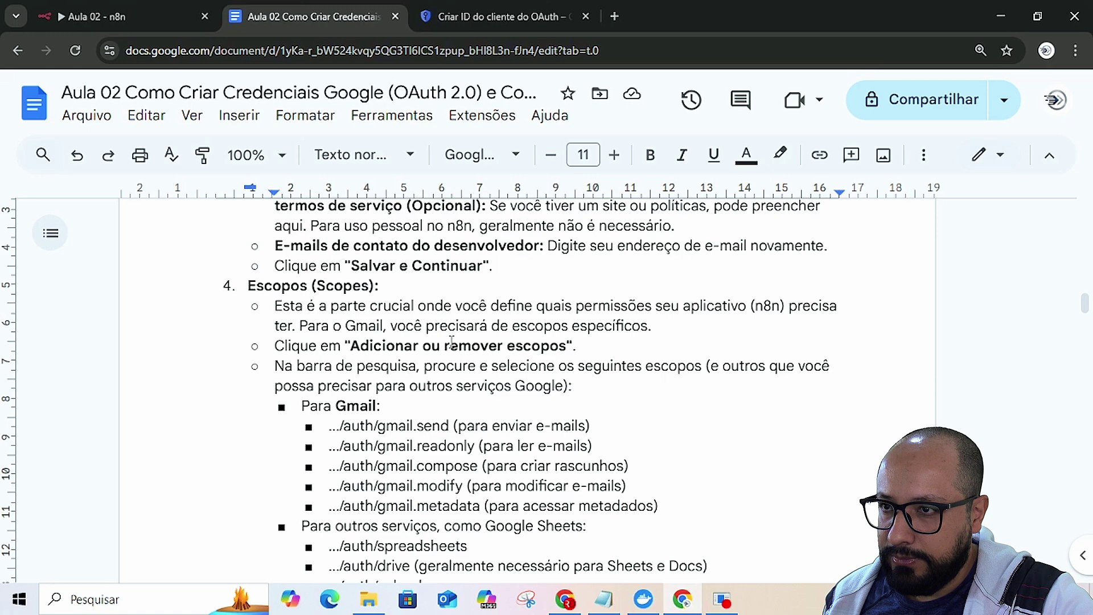
- Replace the default client name with n8n_credencial
{"action": "left_click", "coordinate": [495, 18]}
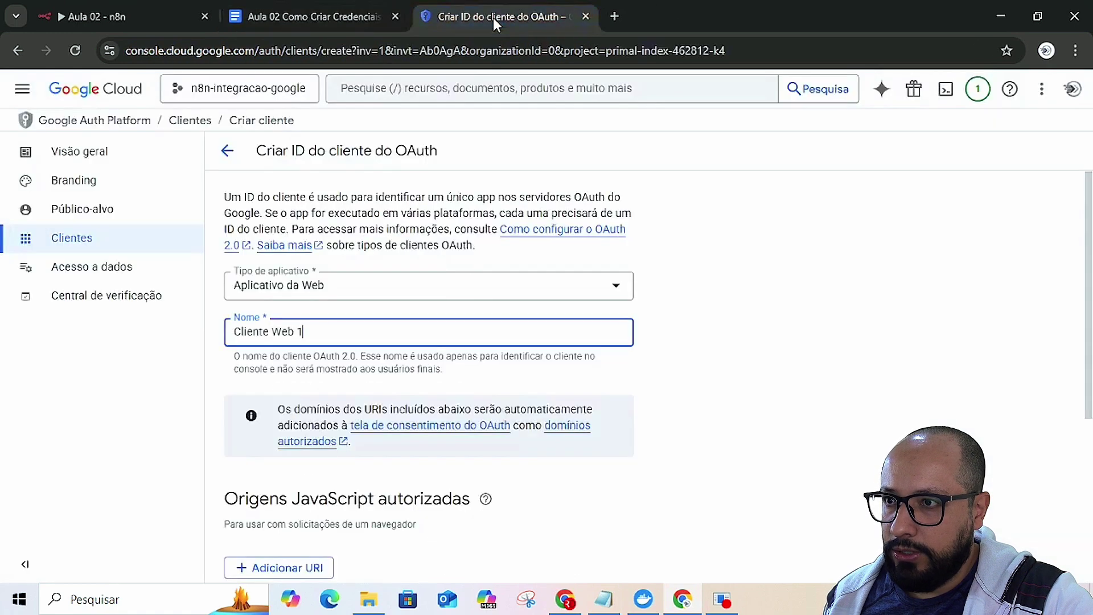
{"action": "triple_click", "coordinate": [305, 331]}
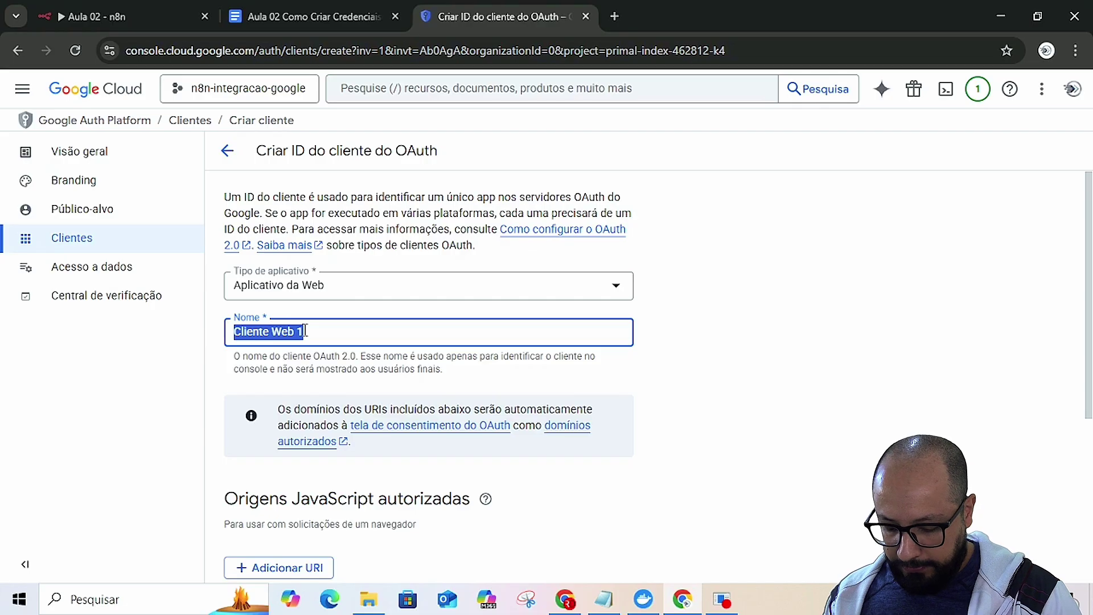
{"action": "type", "text": "n8n"}
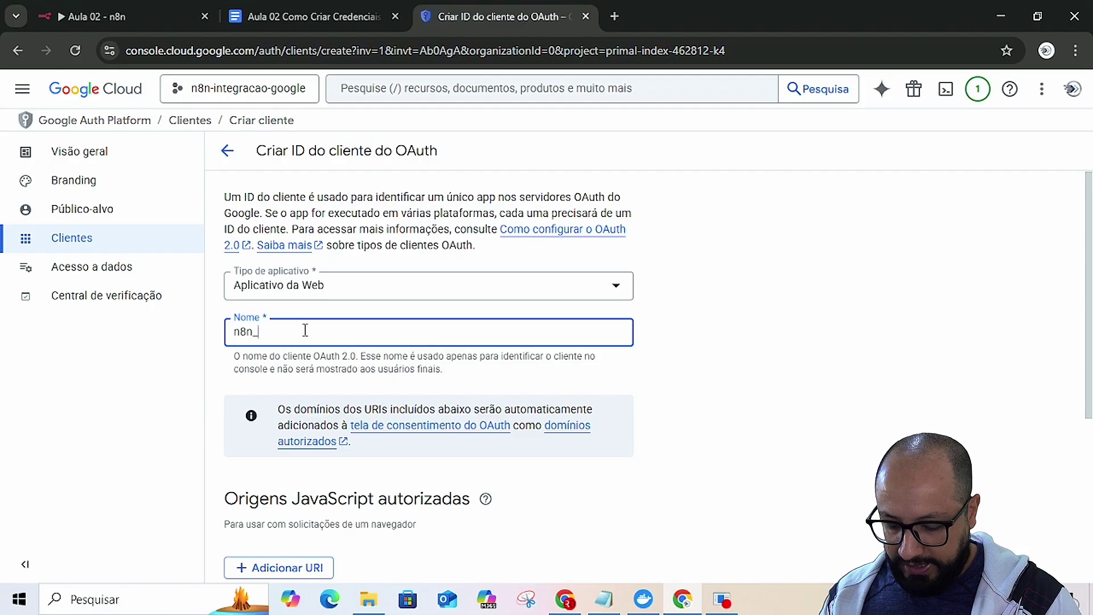
{"action": "type", "text": "_crede"}
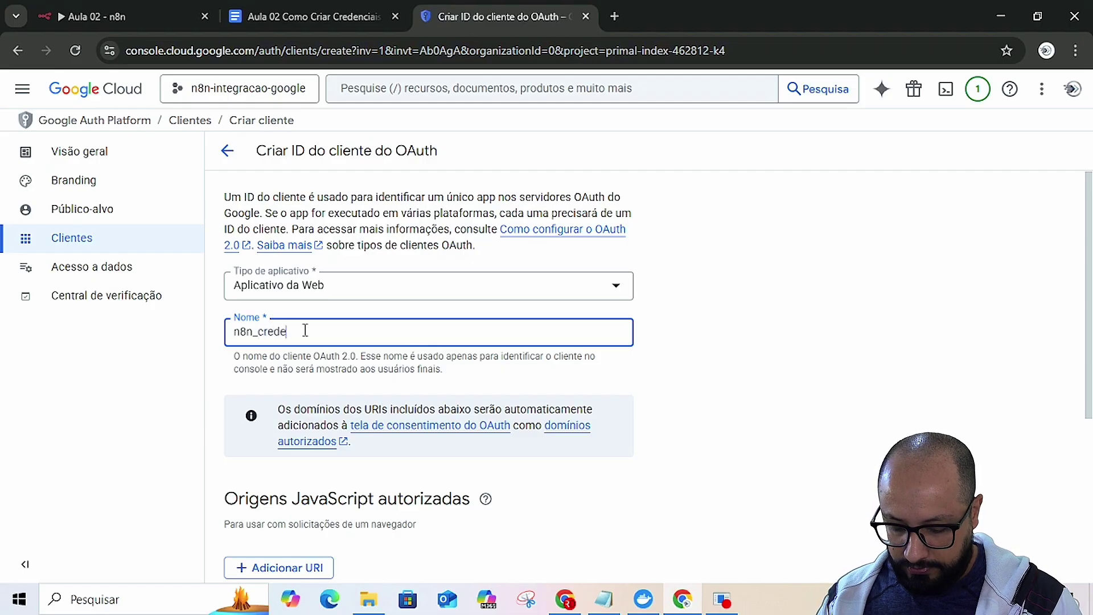
{"action": "type", "text": "ncial"}
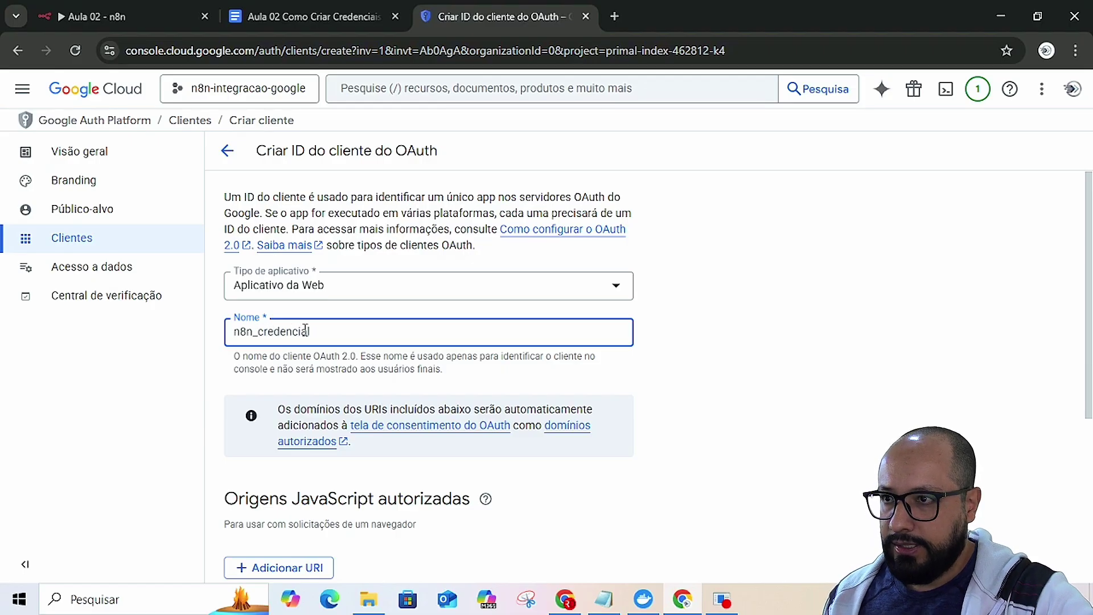
{"action": "left_click", "coordinate": [706, 378]}
- Add an empty entry under URIs de redirecionamento autorizados
{"action": "scroll", "coordinate": [647, 373], "scroll_direction": "down", "scroll_amount": 3}
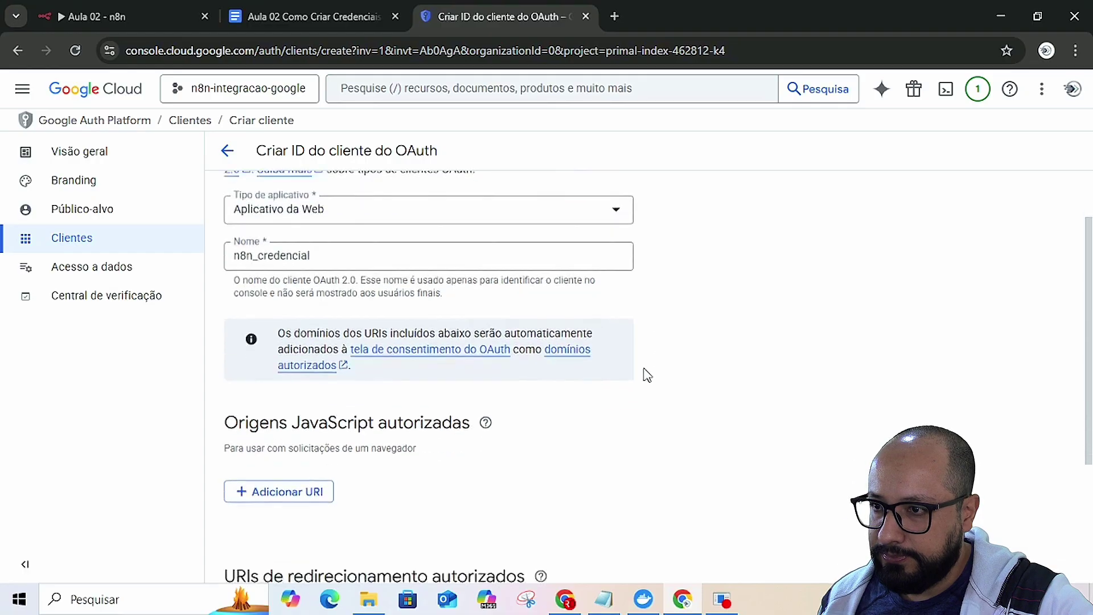
{"action": "scroll", "coordinate": [646, 375], "scroll_direction": "down", "scroll_amount": 2}
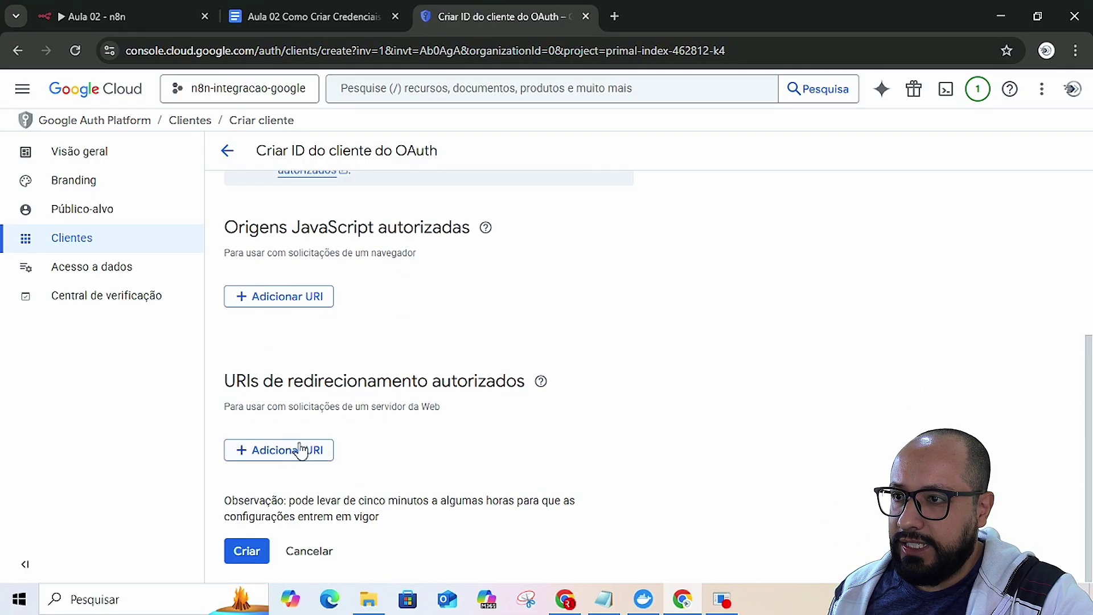
{"action": "left_click", "coordinate": [301, 448]}
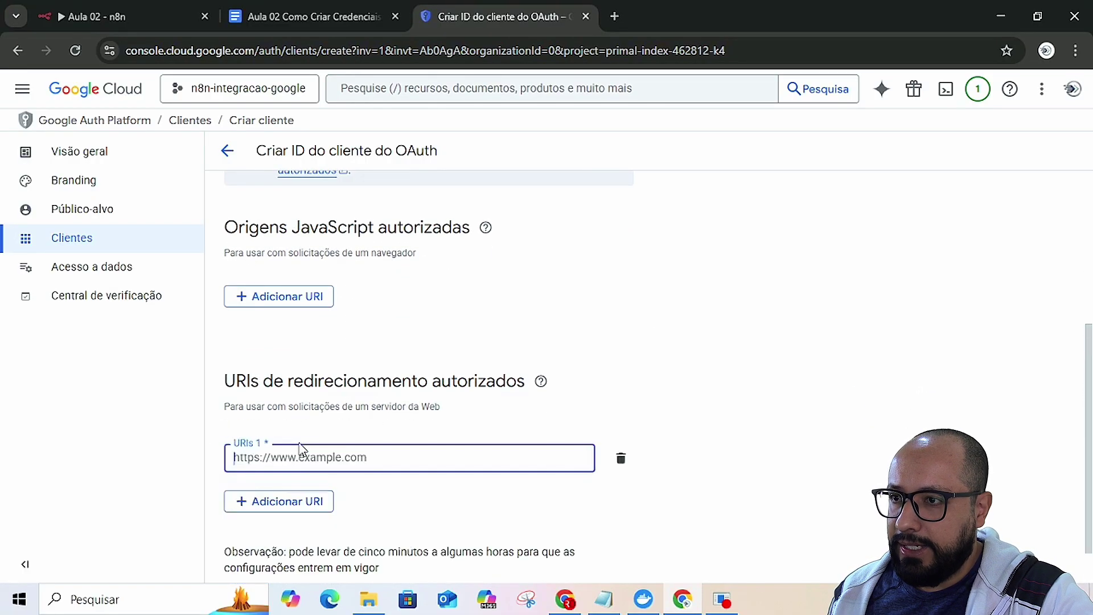
- Find the callback URL under Pré-requisitos in the guide, then close n8n's unsaved Gmail credential dialog
{"action": "left_click", "coordinate": [291, 12]}
{"action": "scroll", "coordinate": [374, 255], "scroll_direction": "up", "scroll_amount": 15}
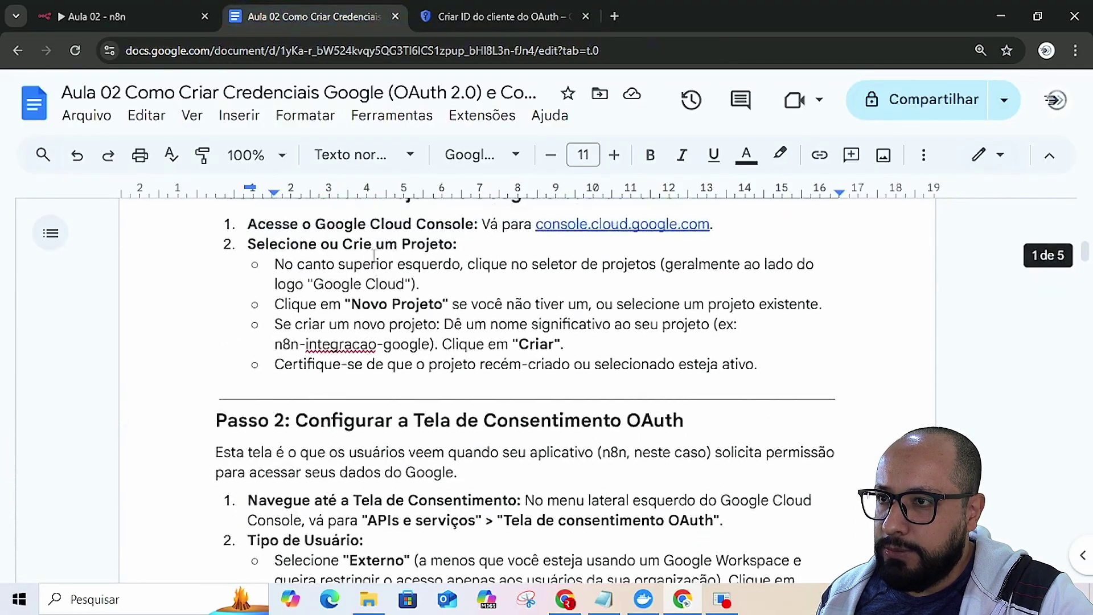
{"action": "scroll", "coordinate": [374, 255], "scroll_direction": "up", "scroll_amount": 3}
{"action": "scroll", "coordinate": [374, 256], "scroll_direction": "down", "scroll_amount": 4}
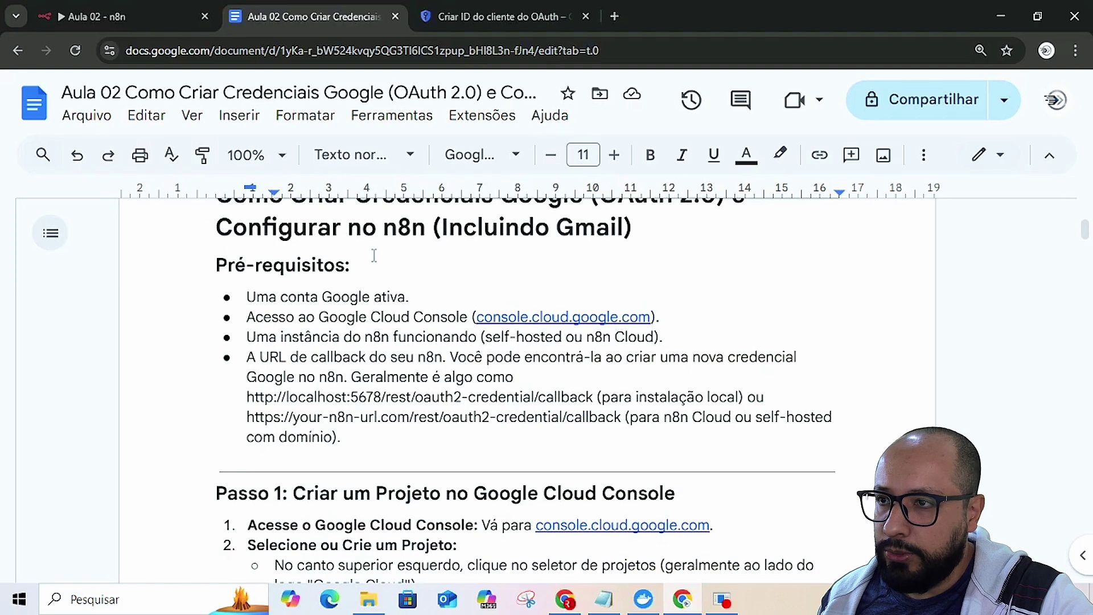
{"action": "scroll", "coordinate": [374, 255], "scroll_direction": "down", "scroll_amount": 2}
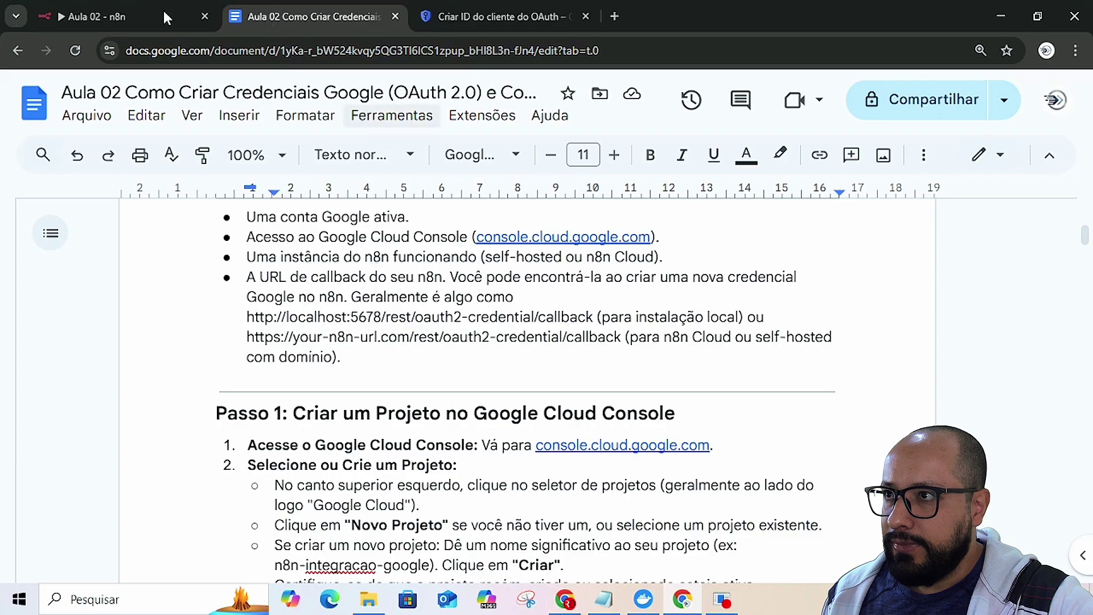
{"action": "left_click", "coordinate": [155, 23]}
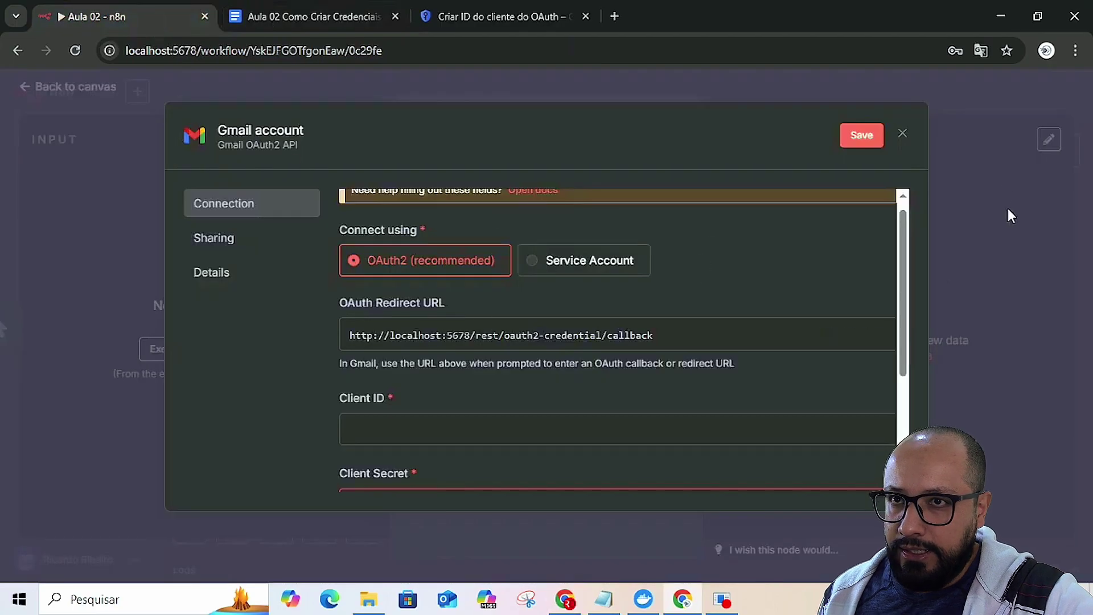
{"action": "left_click", "coordinate": [904, 135]}
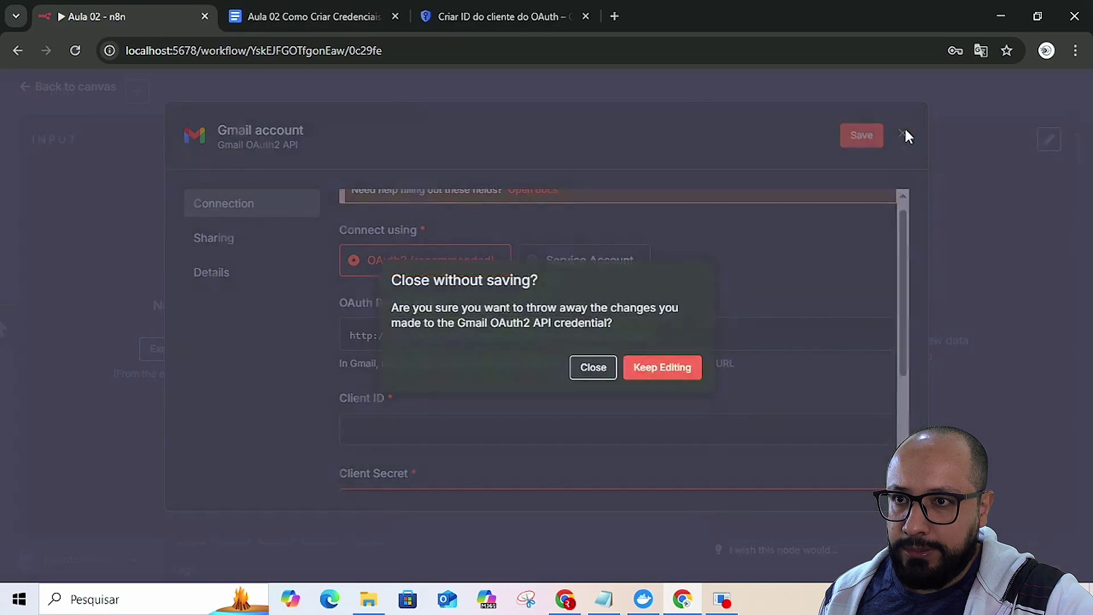
- Discard the unsaved Gmail credential and reopen the Gmail node's parameters
{"action": "left_click", "coordinate": [594, 366]}
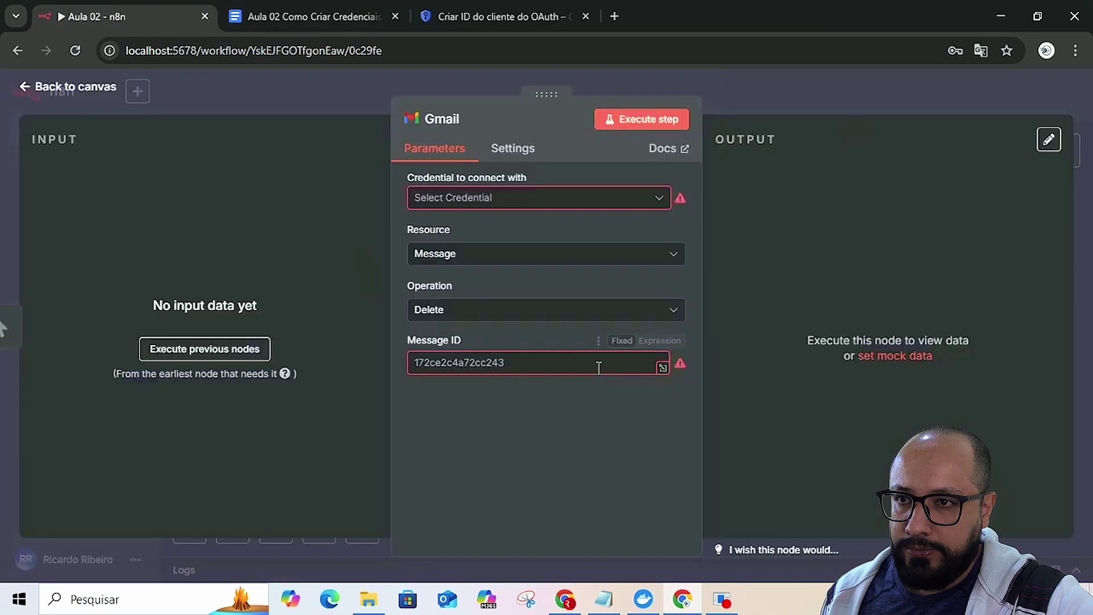
{"action": "left_click", "coordinate": [906, 90]}
{"action": "mouse_move", "coordinate": [632, 356]}
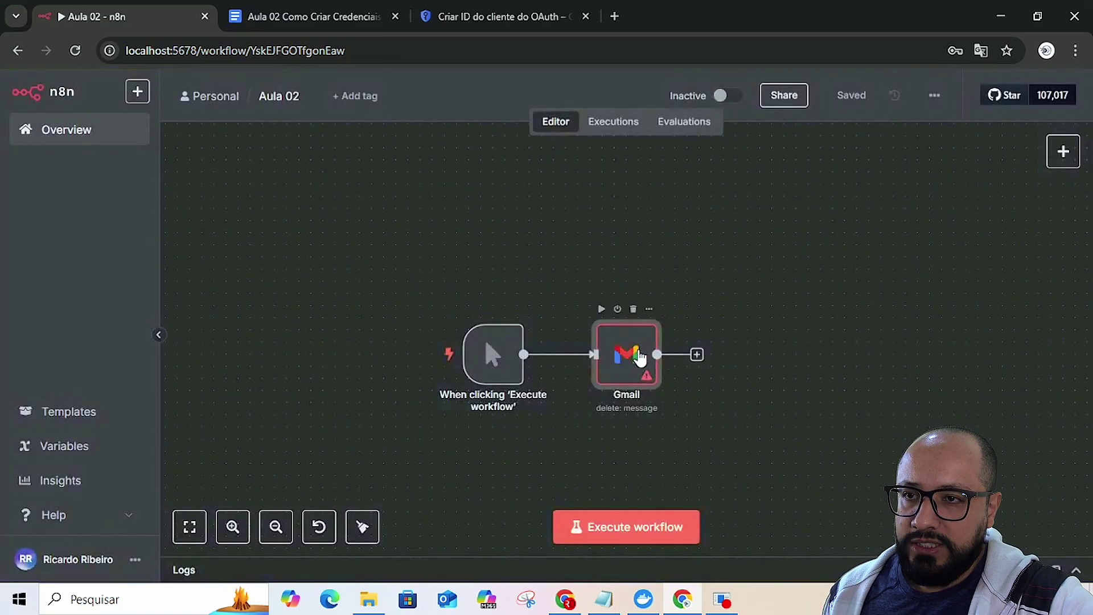
{"action": "double_click", "coordinate": [635, 357]}
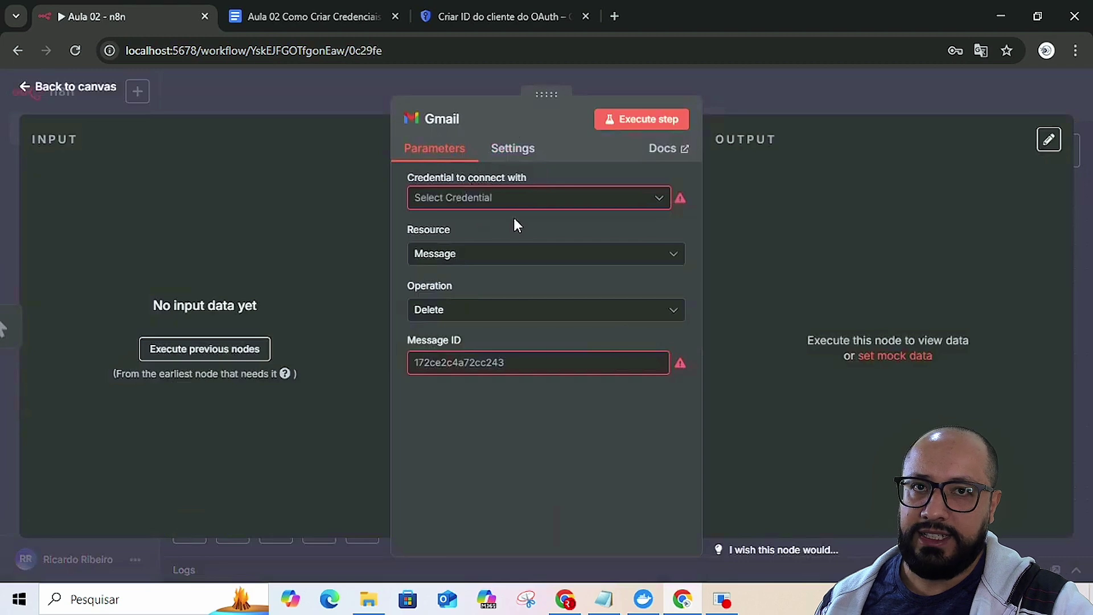
- Create a new Gmail credential with an empty Client Secret and scroll up to its OAuth Redirect URL
{"action": "left_click", "coordinate": [500, 199]}
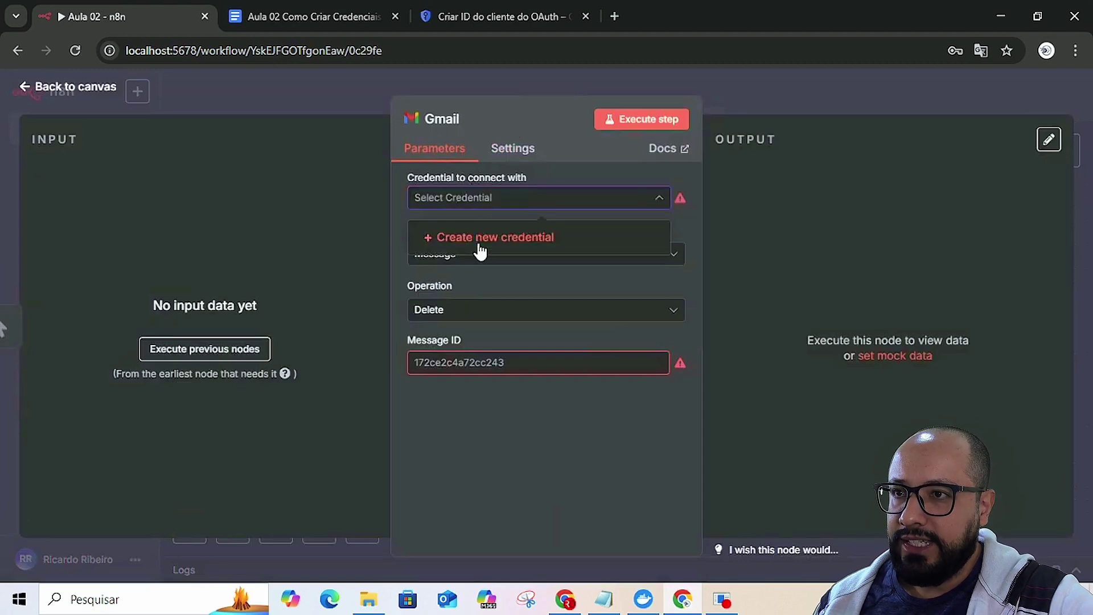
{"action": "left_click", "coordinate": [485, 238]}
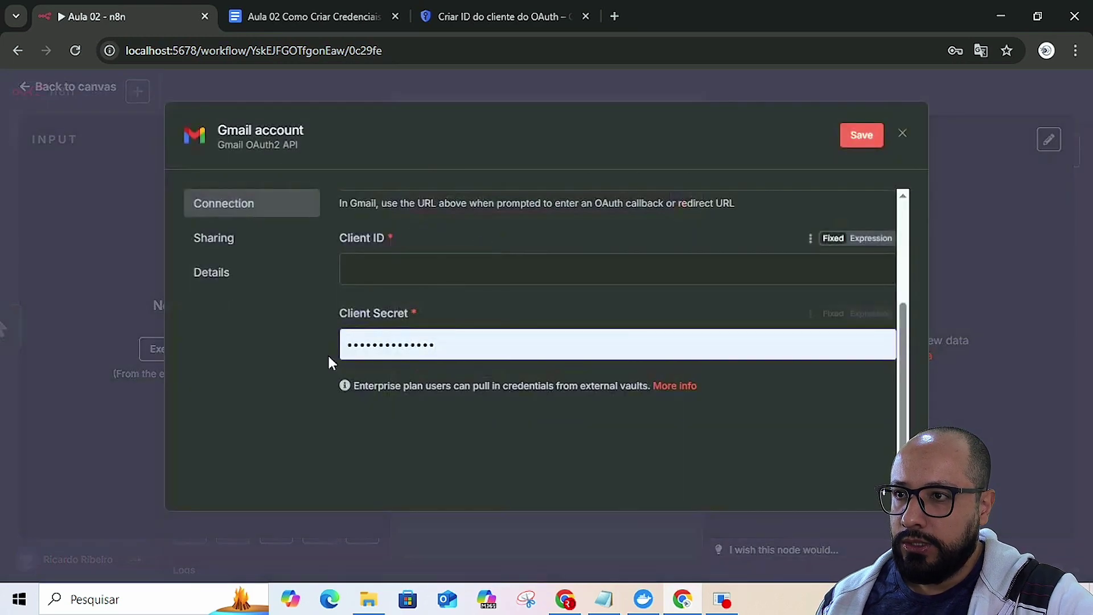
{"action": "double_click", "coordinate": [388, 340]}
{"action": "key", "text": "BackSpace"}
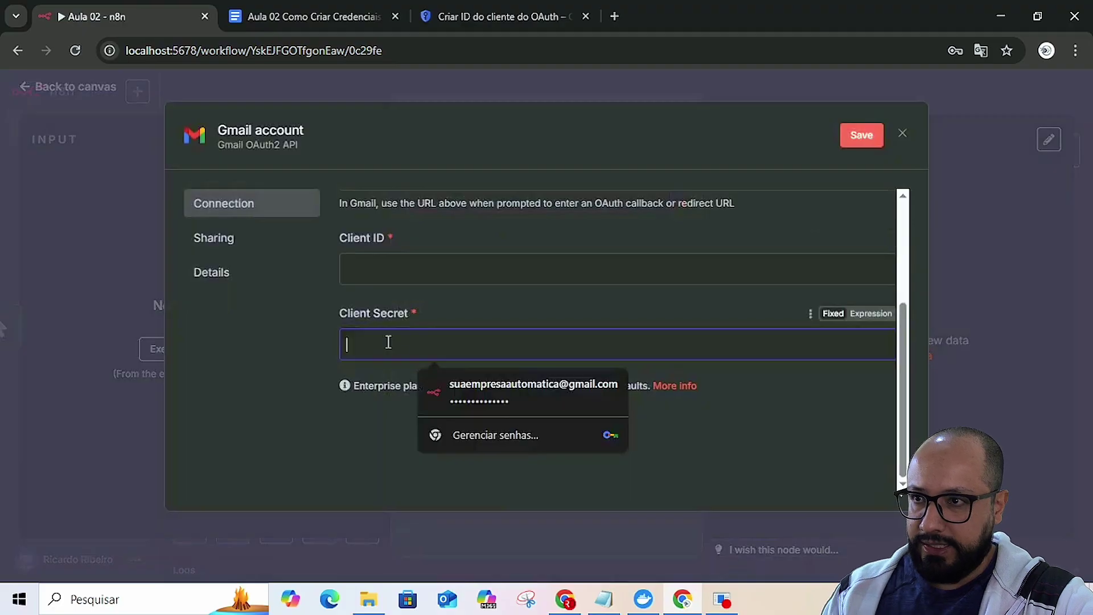
{"action": "left_click", "coordinate": [320, 312]}
{"action": "scroll", "coordinate": [442, 326], "scroll_direction": "up", "scroll_amount": 3}
{"action": "scroll", "coordinate": [444, 329], "scroll_direction": "up", "scroll_amount": 1}
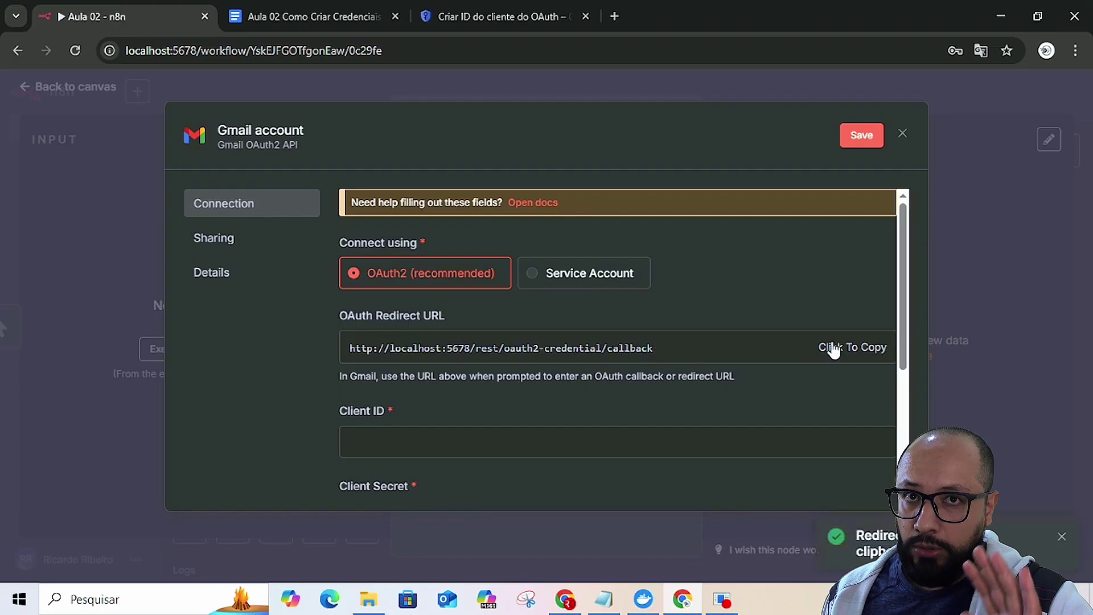
{"action": "key", "text": "alt+Tab"}
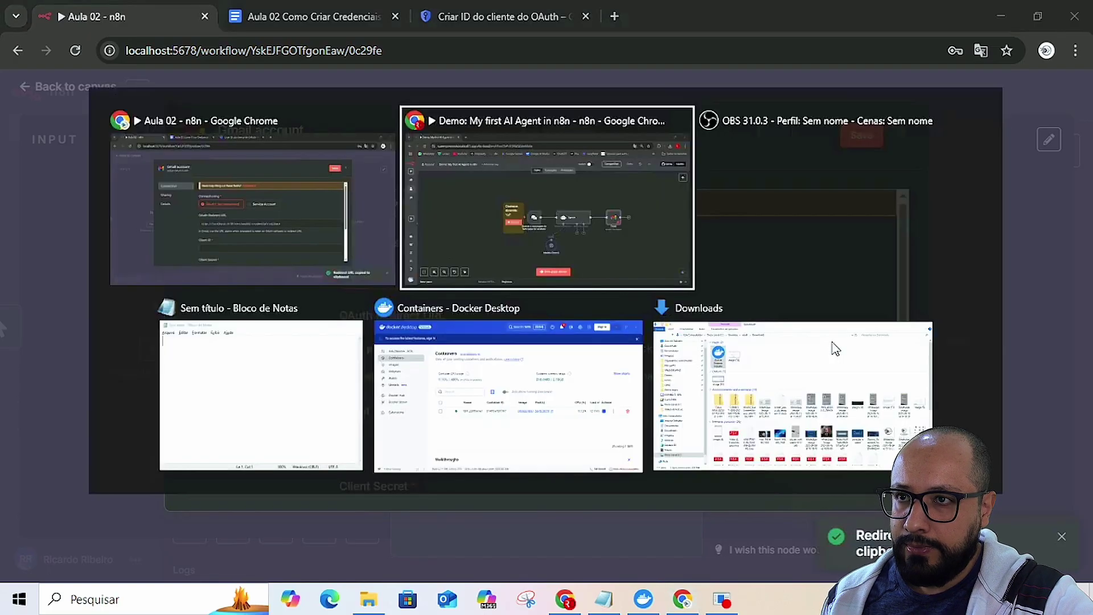
{"action": "key", "text": "alt+Tab"}
{"action": "key", "text": "alt+Tab"}
{"action": "key", "text": "alt+Tab"}
{"action": "key", "text": "alt+Tab"}
{"action": "key", "text": "alt+Tab"}
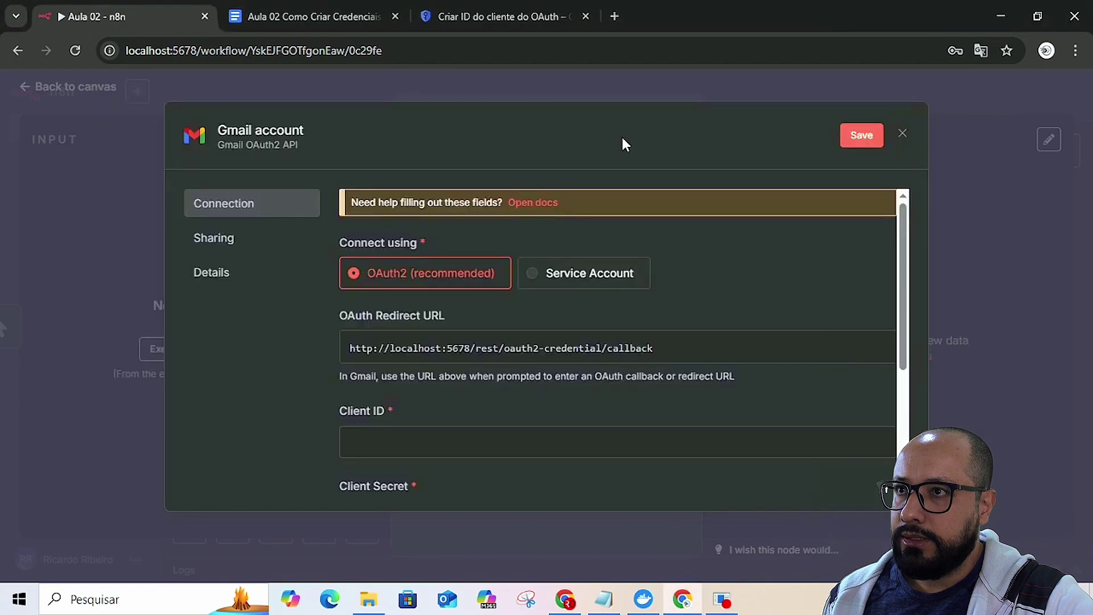
{"action": "left_click", "coordinate": [489, 17]}
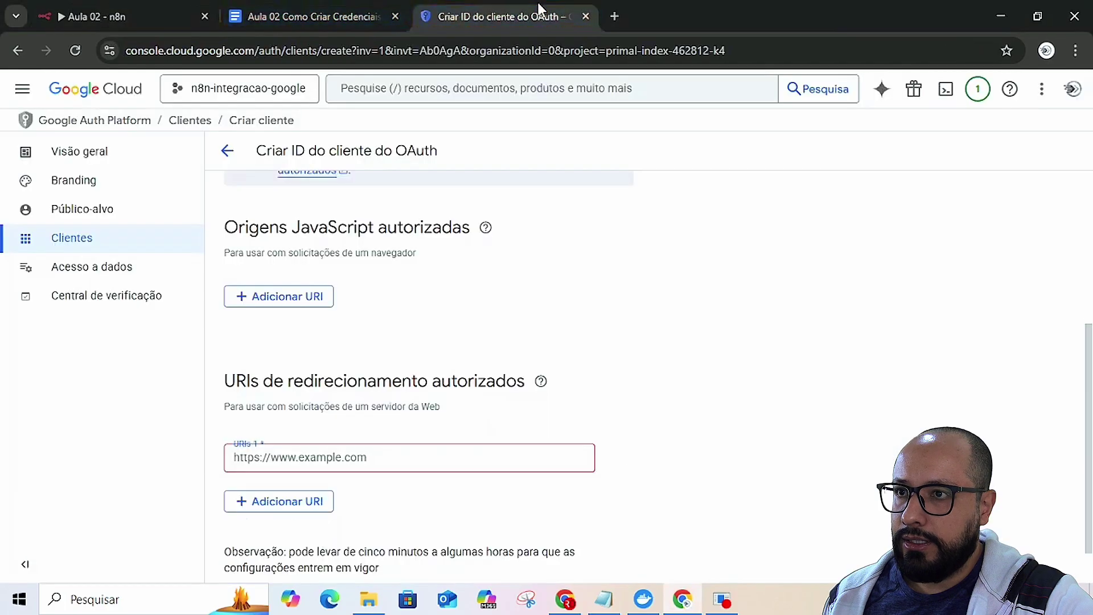
{"action": "scroll", "coordinate": [341, 303], "scroll_direction": "down", "scroll_amount": 2}
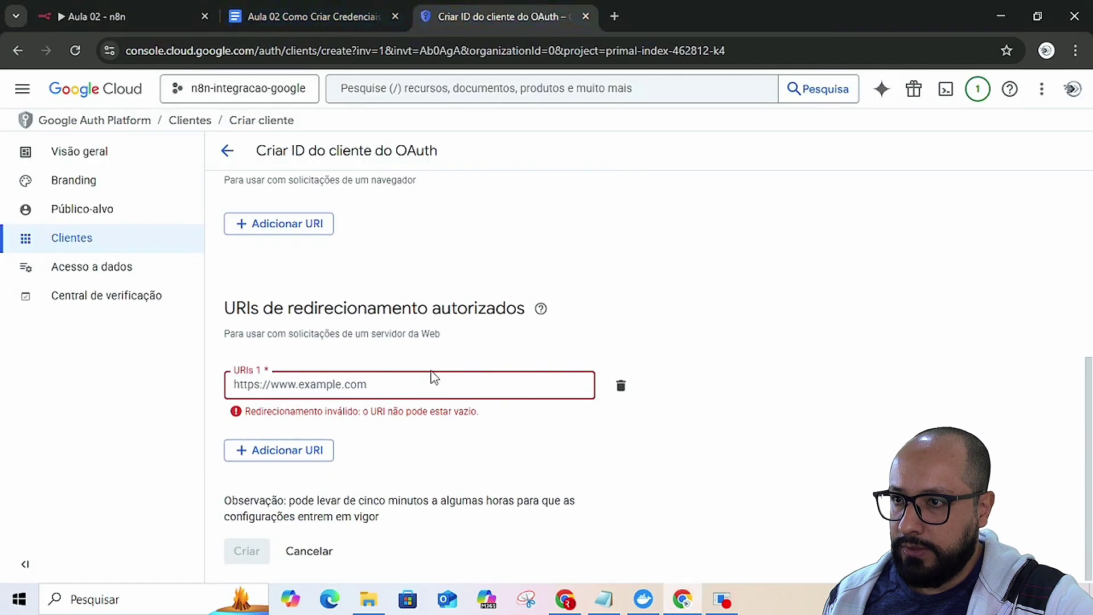
{"action": "left_click", "coordinate": [358, 384]}
{"action": "key", "text": "ctrl+v"}
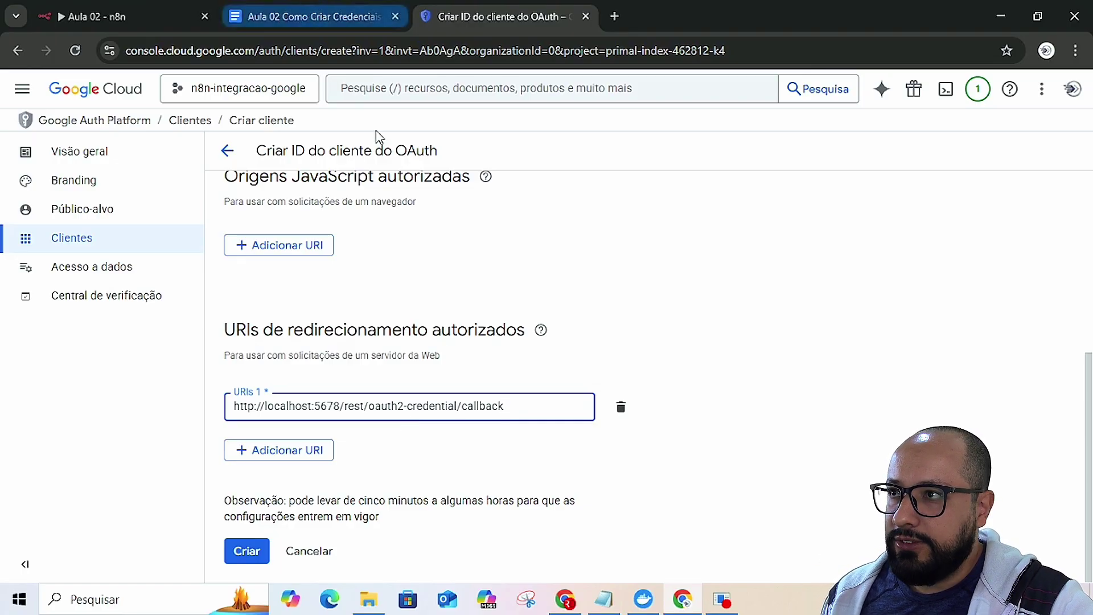
{"action": "key", "text": "alt+Tab"}
{"action": "key", "text": "alt+Tab"}
{"action": "key", "text": "alt+Tab"}
{"action": "key", "text": "alt+Tab"}
{"action": "key", "text": "alt+Tab"}
{"action": "key", "text": "alt+Tab"}
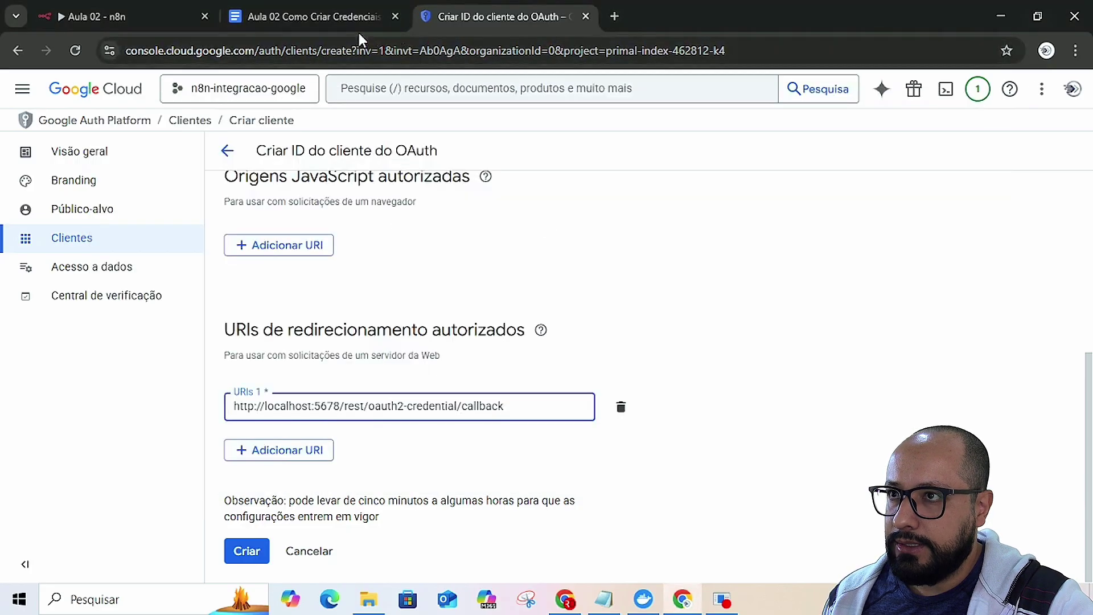
{"action": "left_click", "coordinate": [357, 20]}
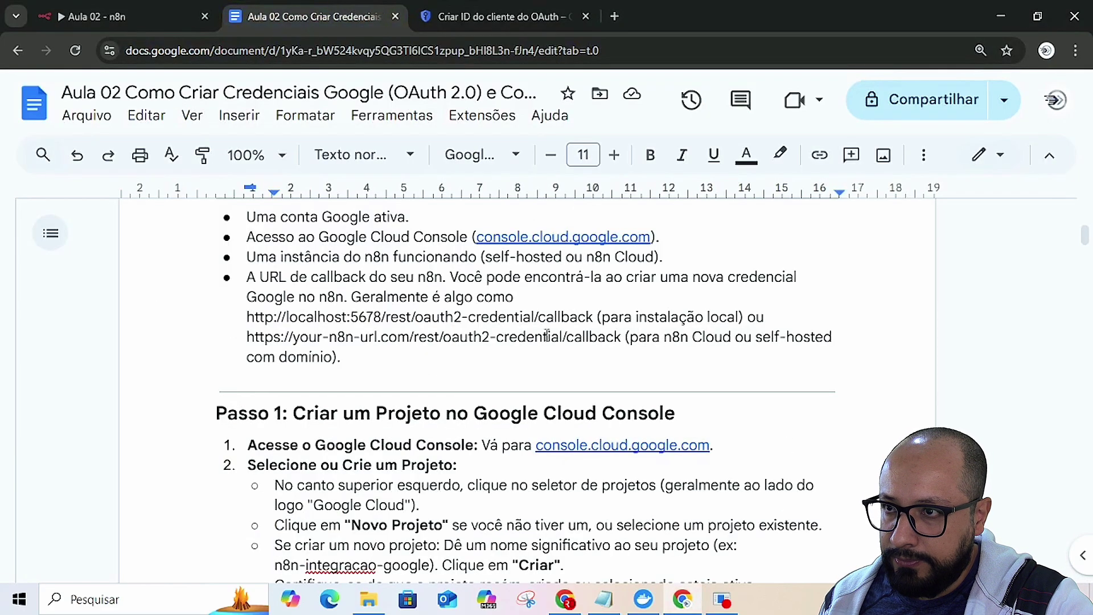
- Compare the guide's n8n Cloud callback example with the n8n Cloud window's address, then return to local n8n
{"action": "left_click_drag", "start_coordinate": [244, 337], "coordinate": [300, 339]}
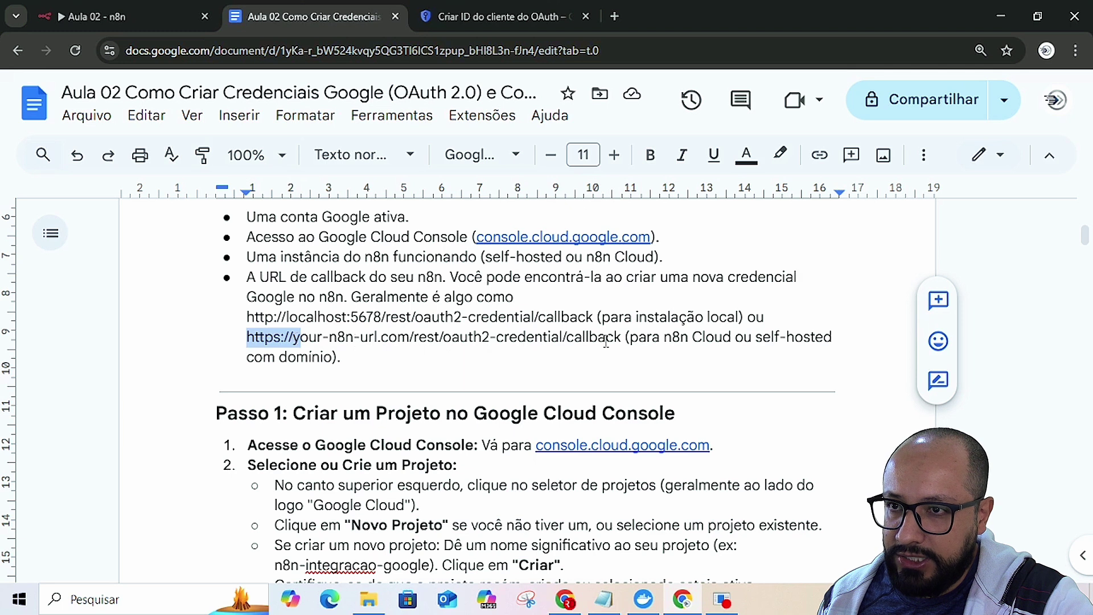
{"action": "left_click", "coordinate": [247, 340]}
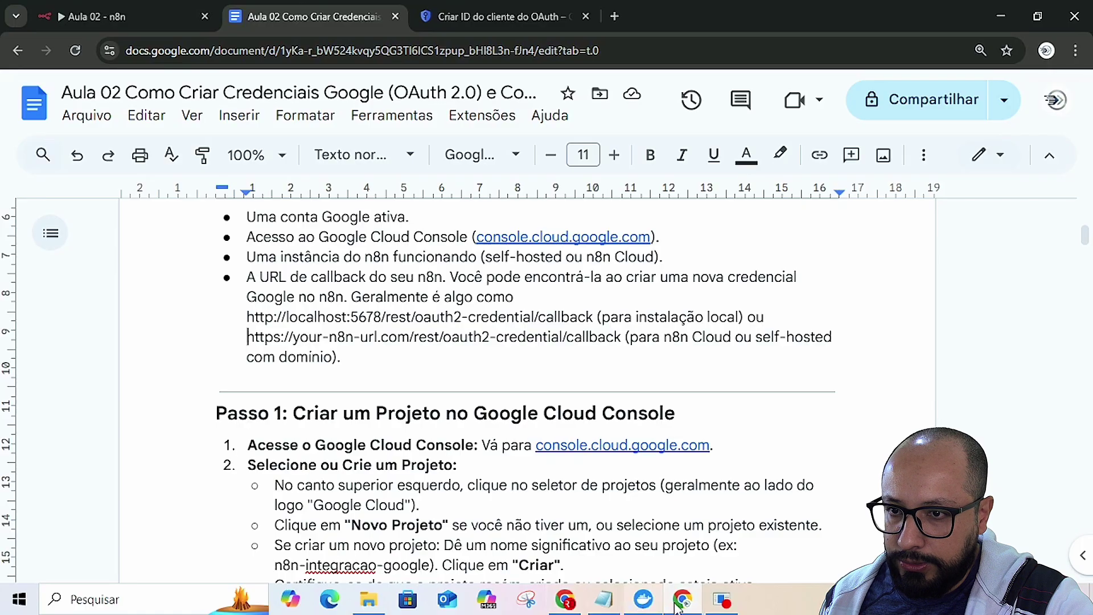
{"action": "left_click", "coordinate": [569, 600]}
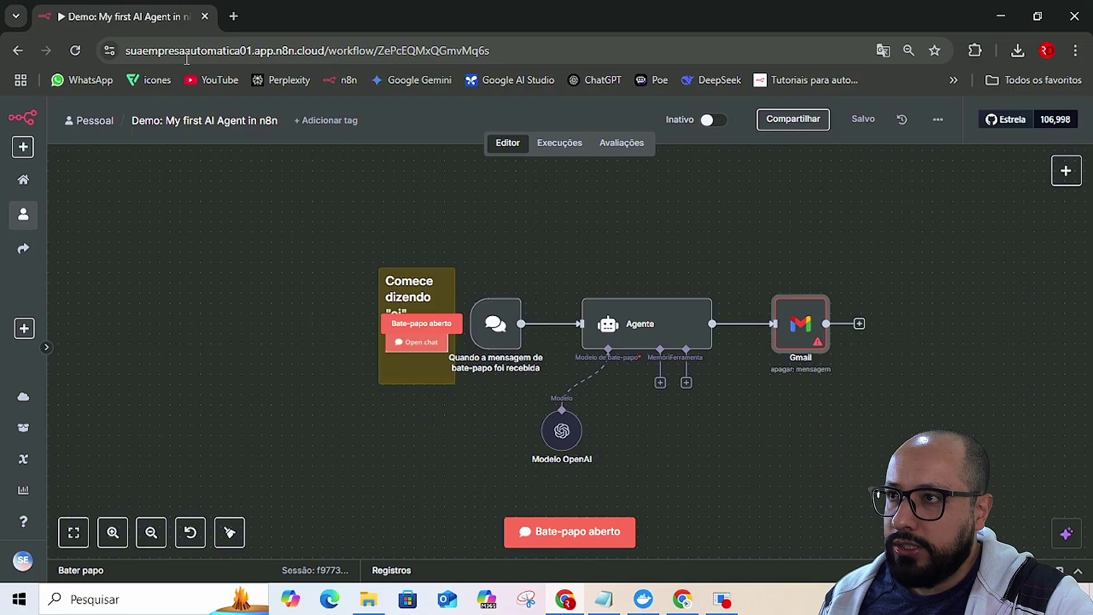
{"action": "left_click", "coordinate": [146, 50]}
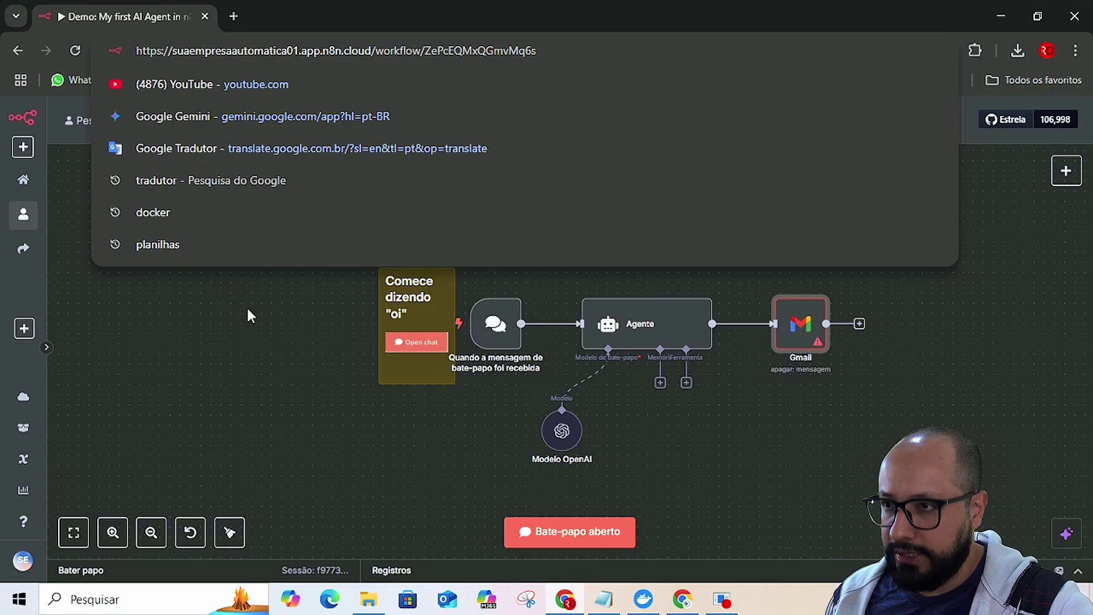
{"action": "left_click", "coordinate": [247, 310]}
{"action": "key", "text": "alt+Tab"}
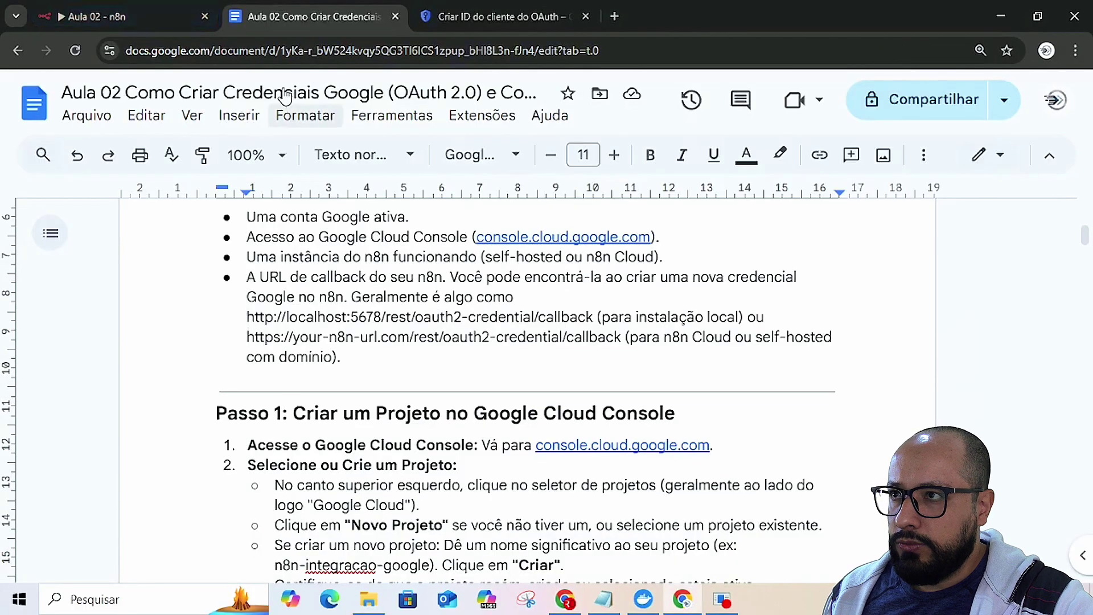
{"action": "left_click", "coordinate": [155, 13]}
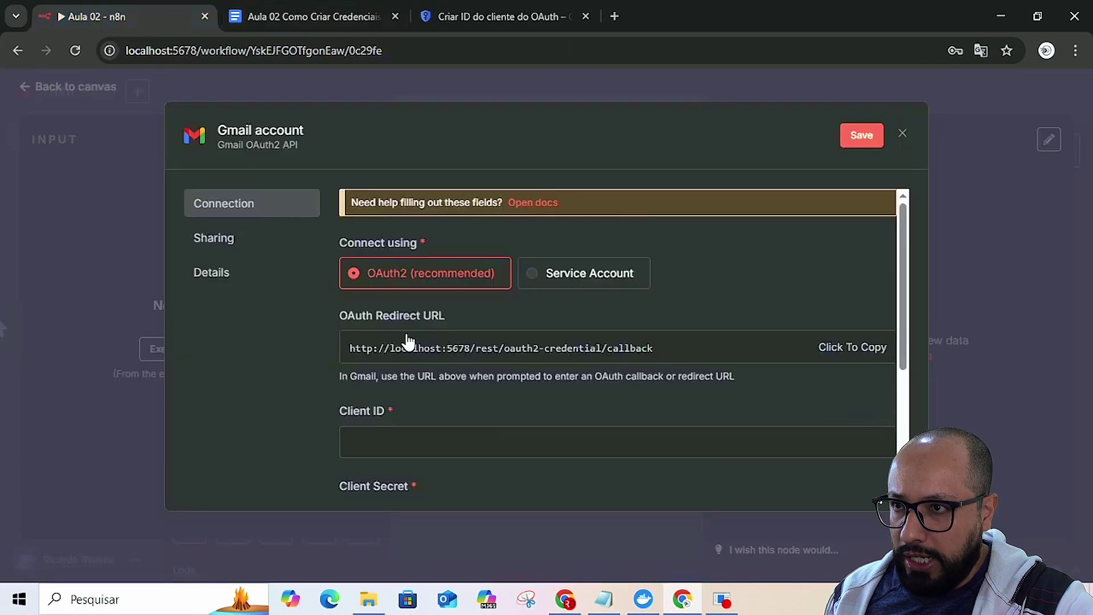
- Create the n8n_credencial OAuth client and copy the client ID from its confirmation
{"action": "left_click", "coordinate": [489, 15]}
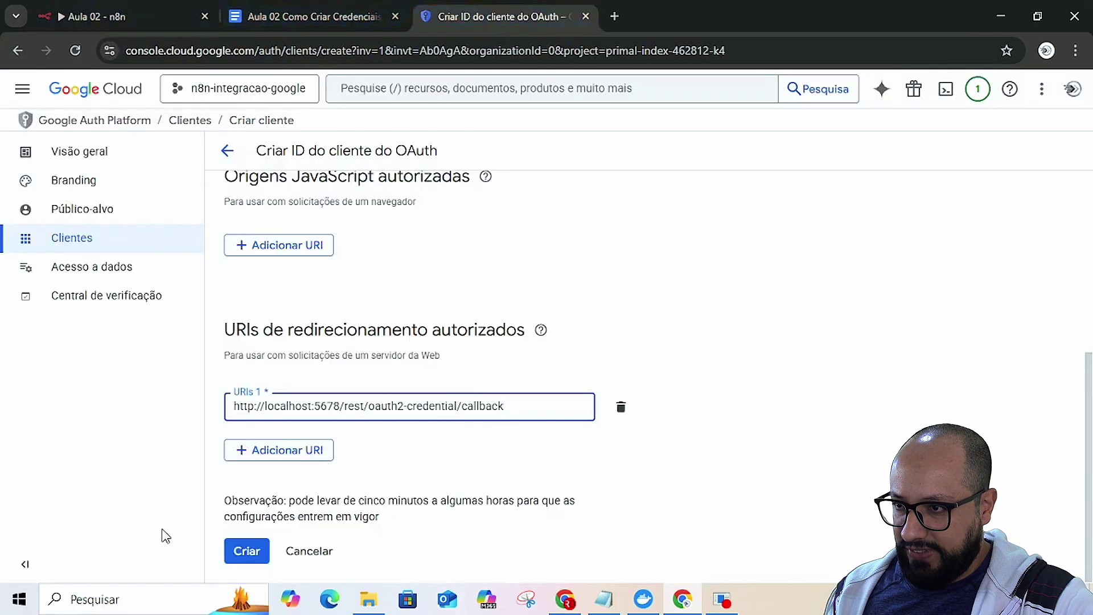
{"action": "left_click", "coordinate": [245, 553]}
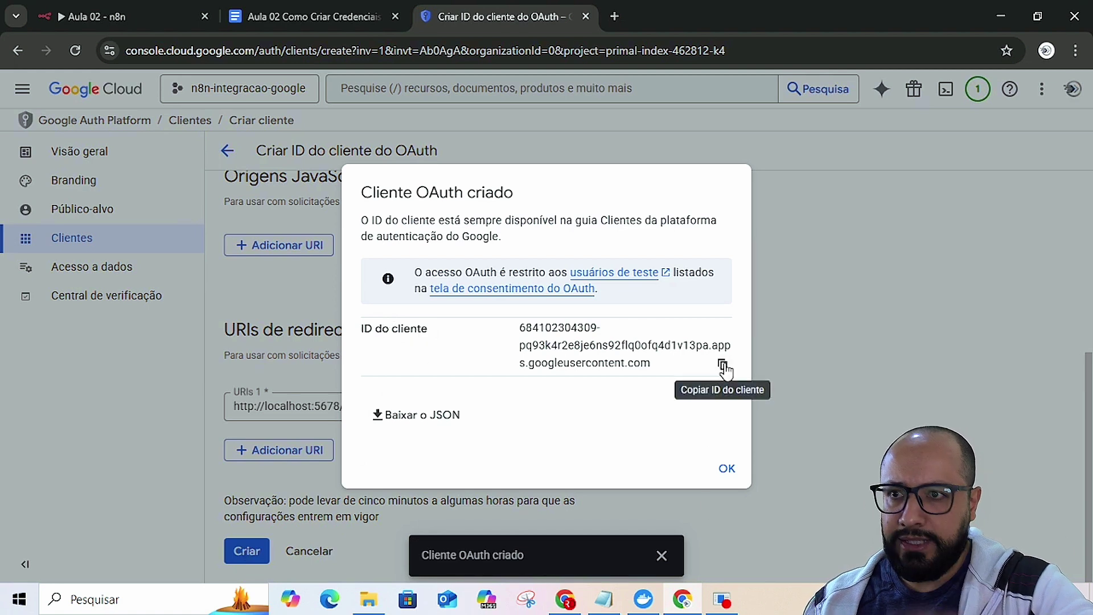
{"action": "left_click", "coordinate": [724, 367]}
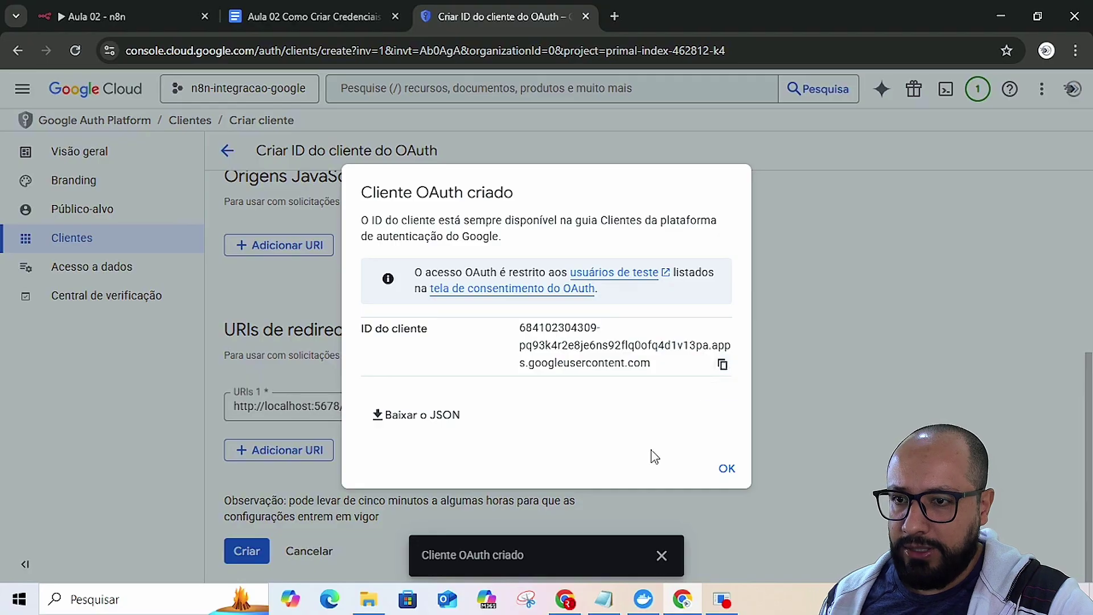
- Paste the client ID into Notepad with the label 'ID do cliente' above it
{"action": "left_click", "coordinate": [603, 601]}
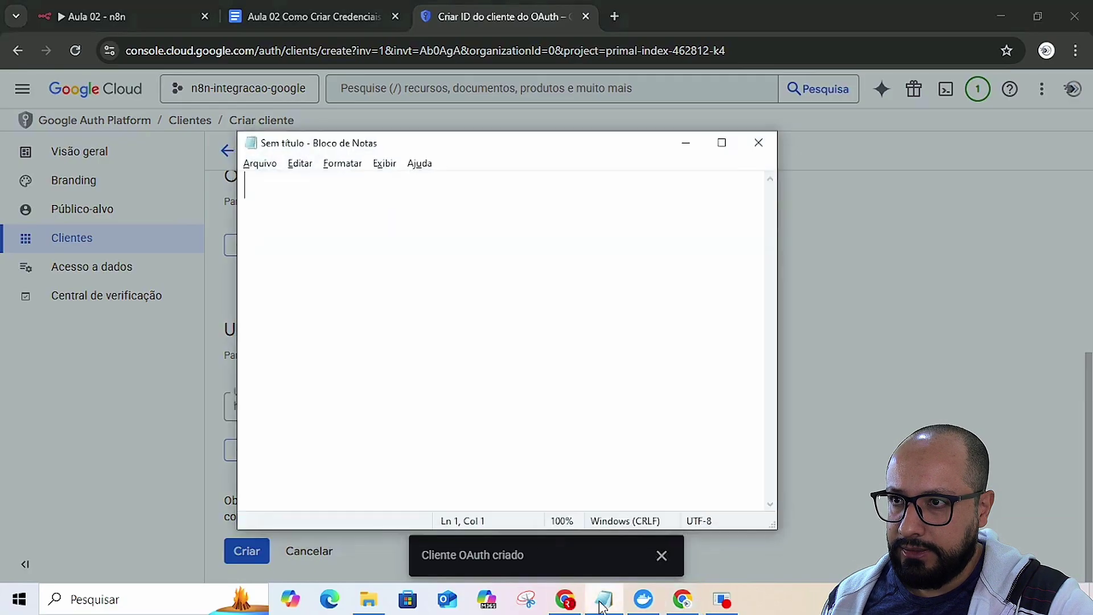
{"action": "key", "text": "ctrl+v"}
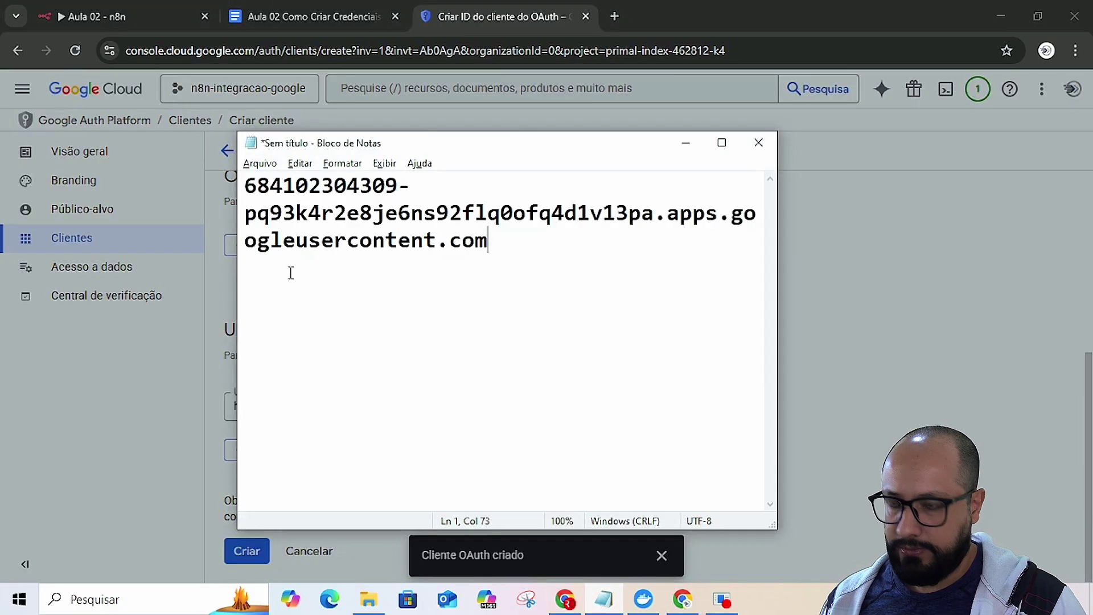
{"action": "key", "text": "Up"}
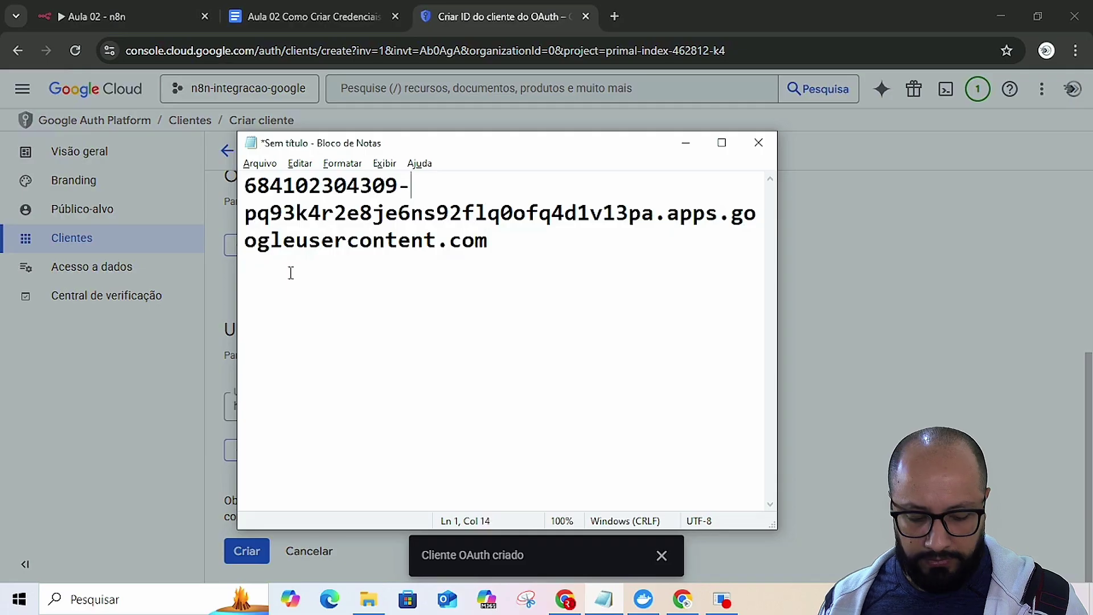
{"action": "key", "text": "Left"}
{"action": "key", "text": "Left"}
{"action": "key", "text": "Left"}
{"action": "key", "text": "Left"}
{"action": "key", "text": "Left"}
{"action": "key", "text": "Left"}
{"action": "key", "text": "Left"}
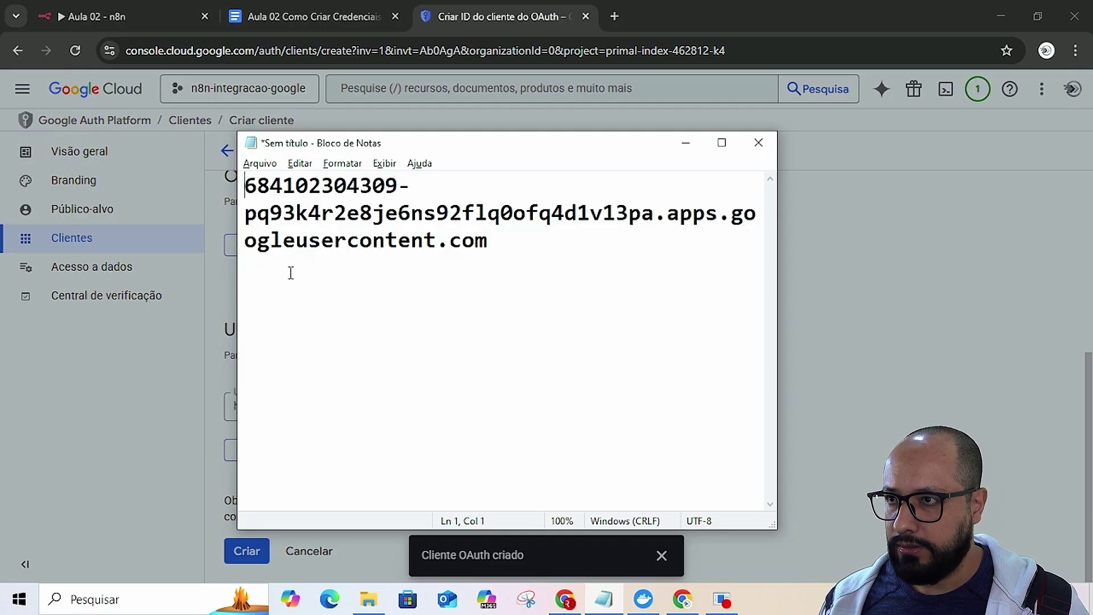
{"action": "key", "text": "Return"}
{"action": "key", "text": "Return"}
{"action": "key", "text": "Return"}
{"action": "key", "text": "Return"}
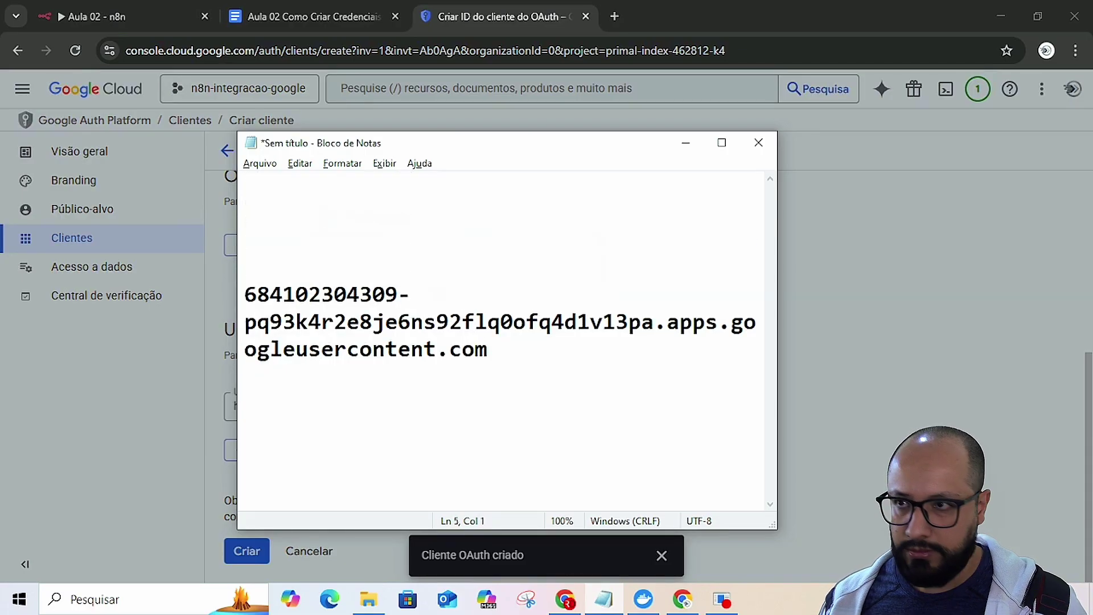
{"action": "key", "text": "Up"}
{"action": "key", "text": "Up"}
{"action": "key", "text": "alt+Tab"}
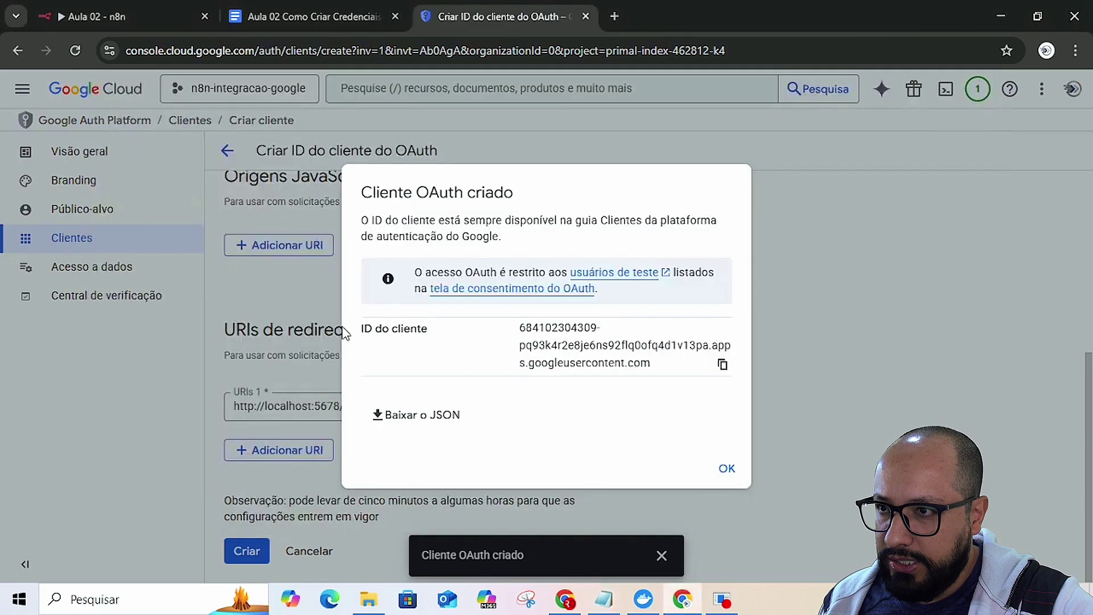
{"action": "left_click_drag", "start_coordinate": [362, 328], "coordinate": [428, 335]}
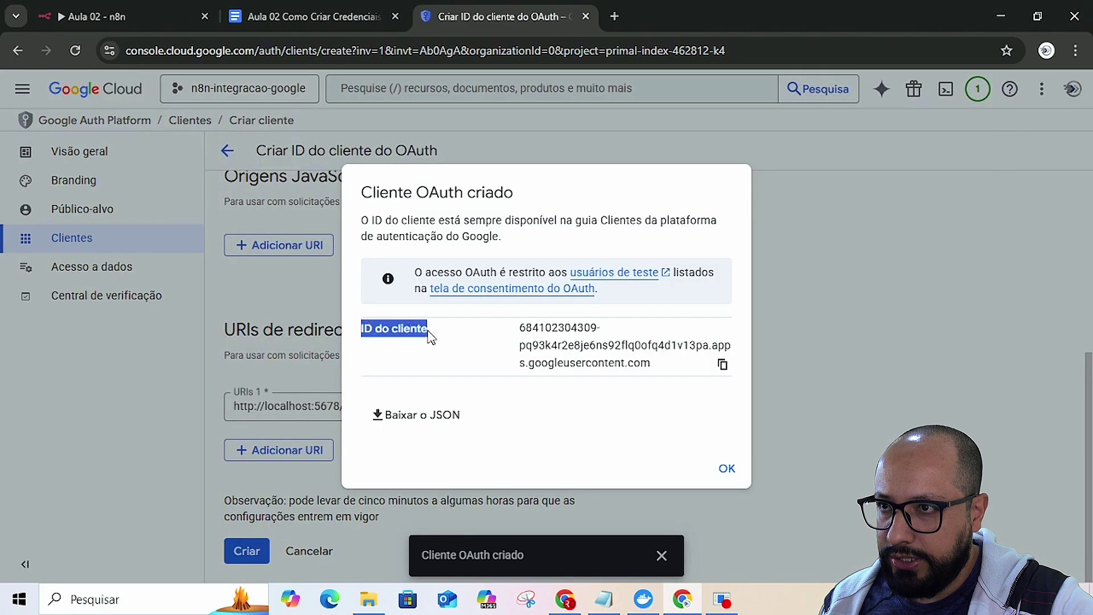
{"action": "key", "text": "alt+Tab"}
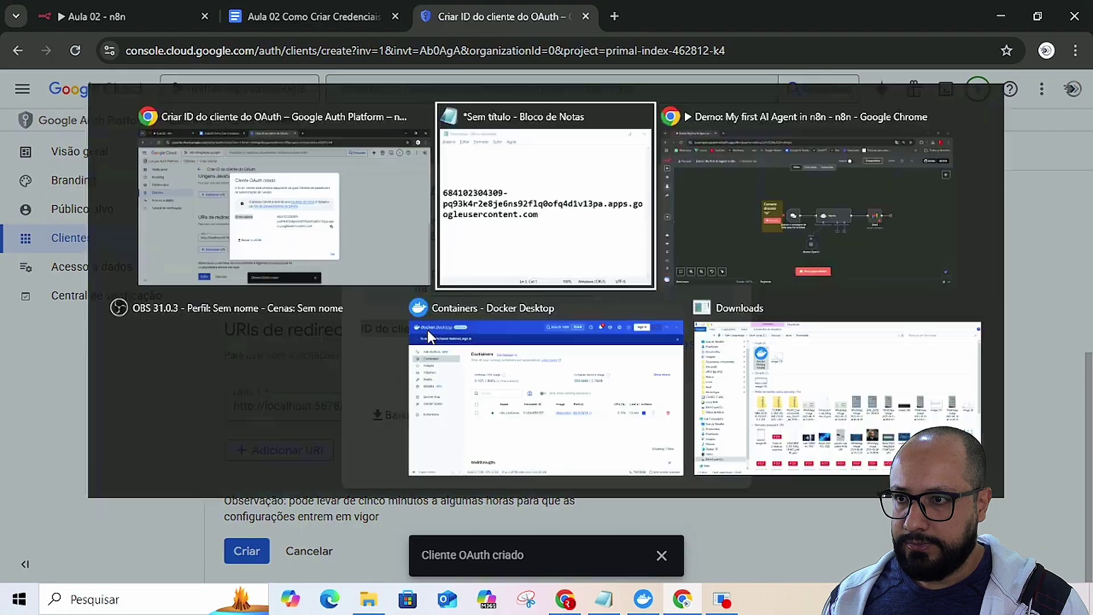
{"action": "key", "text": "ctrl+v"}
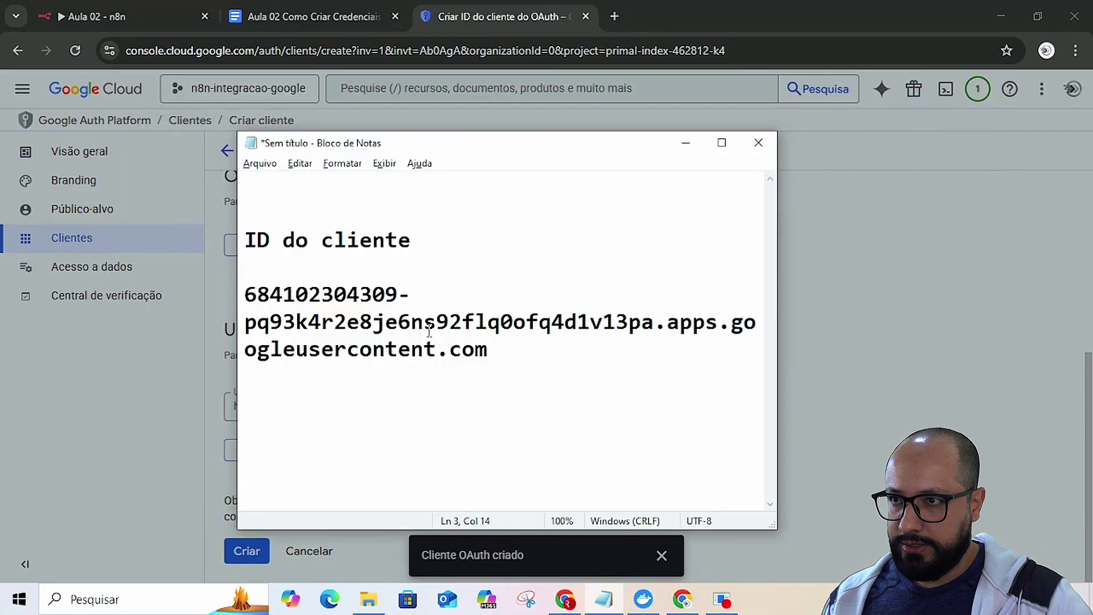
- Copy the OAuth client ID again and return to n8n's Gmail credential form
{"action": "key", "text": "alt+Tab"}
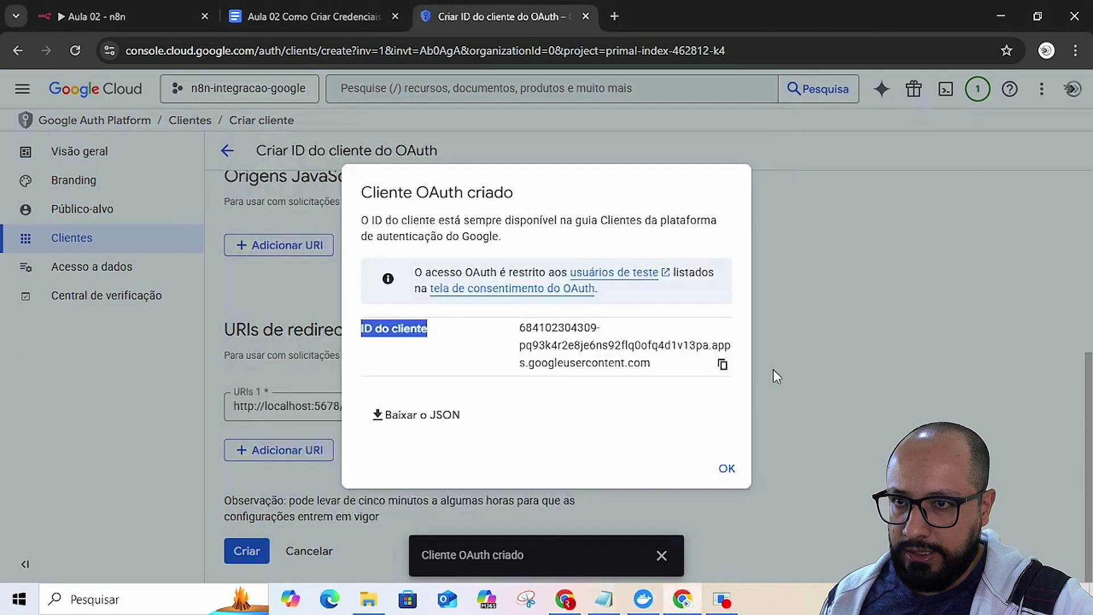
{"action": "left_click", "coordinate": [722, 364]}
{"action": "key", "text": "alt+Tab"}
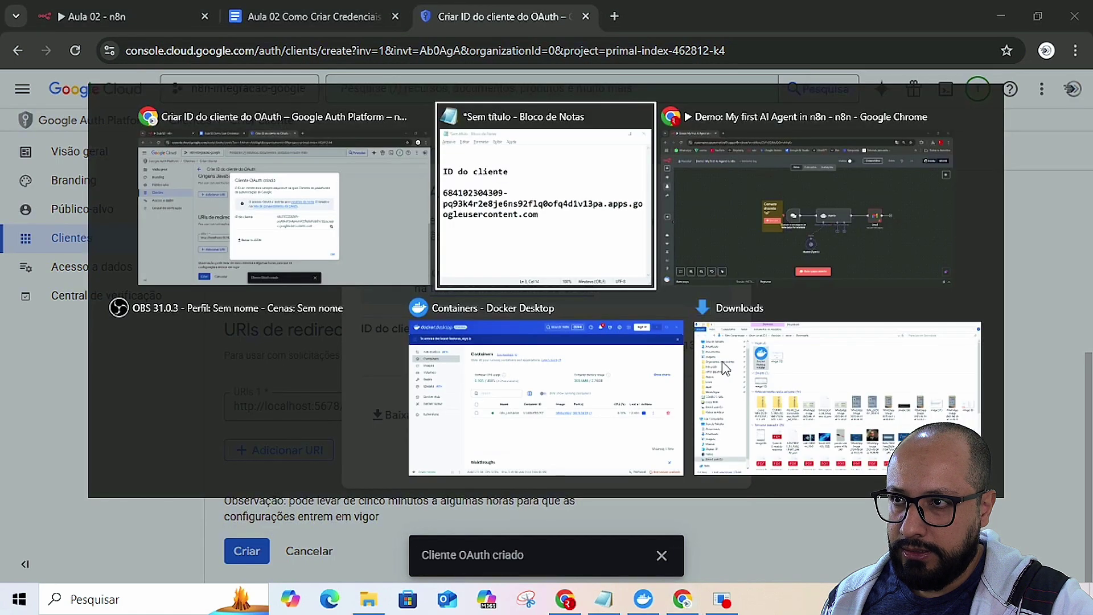
{"action": "key", "text": "alt+Tab"}
{"action": "key", "text": "alt+Tab"}
{"action": "key", "text": "alt+Tab"}
{"action": "key", "text": "alt+Tab"}
{"action": "key", "text": "alt+Tab"}
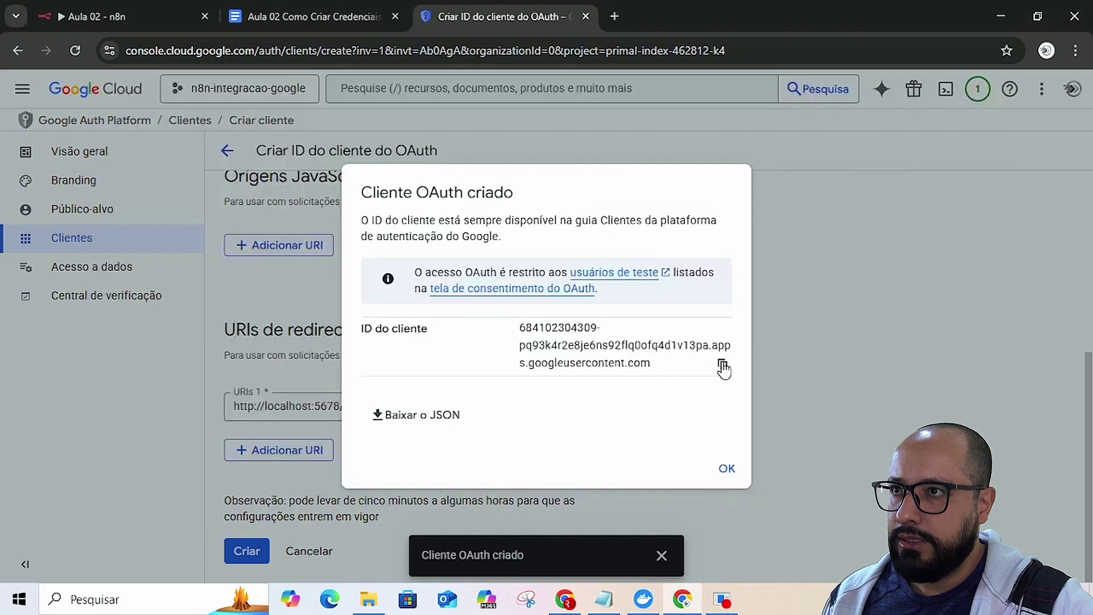
{"action": "left_click", "coordinate": [123, 8]}
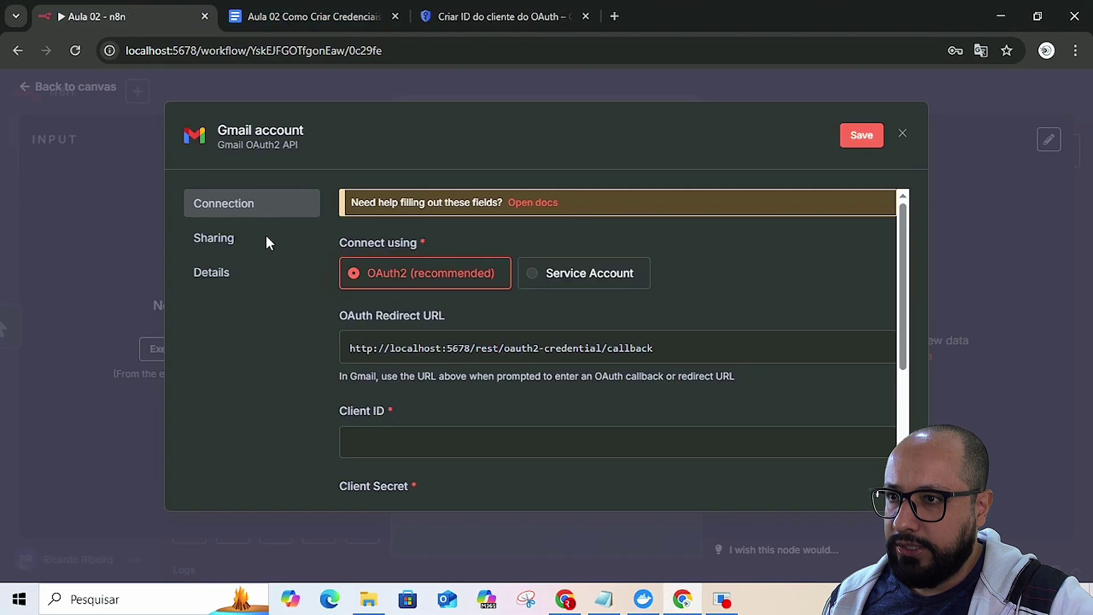
- Paste the OAuth client ID into the Gmail credential's Client ID field, then bring up the Docs guide
{"action": "scroll", "coordinate": [428, 408], "scroll_direction": "down", "scroll_amount": 2}
{"action": "scroll", "coordinate": [429, 411], "scroll_direction": "up", "scroll_amount": 1}
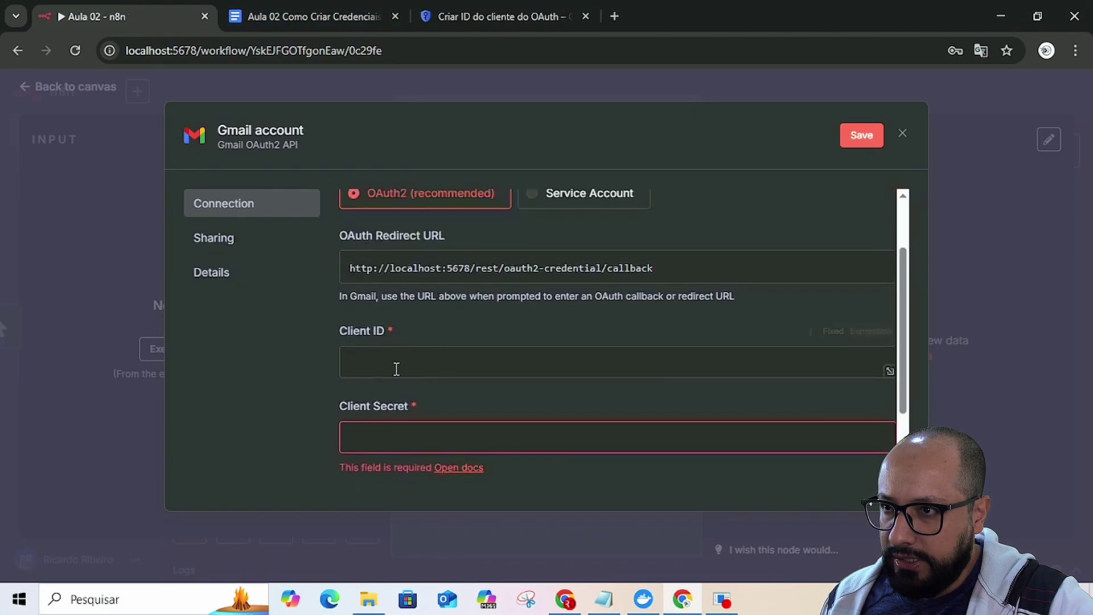
{"action": "left_click", "coordinate": [392, 359]}
{"action": "key", "text": "ctrl+v"}
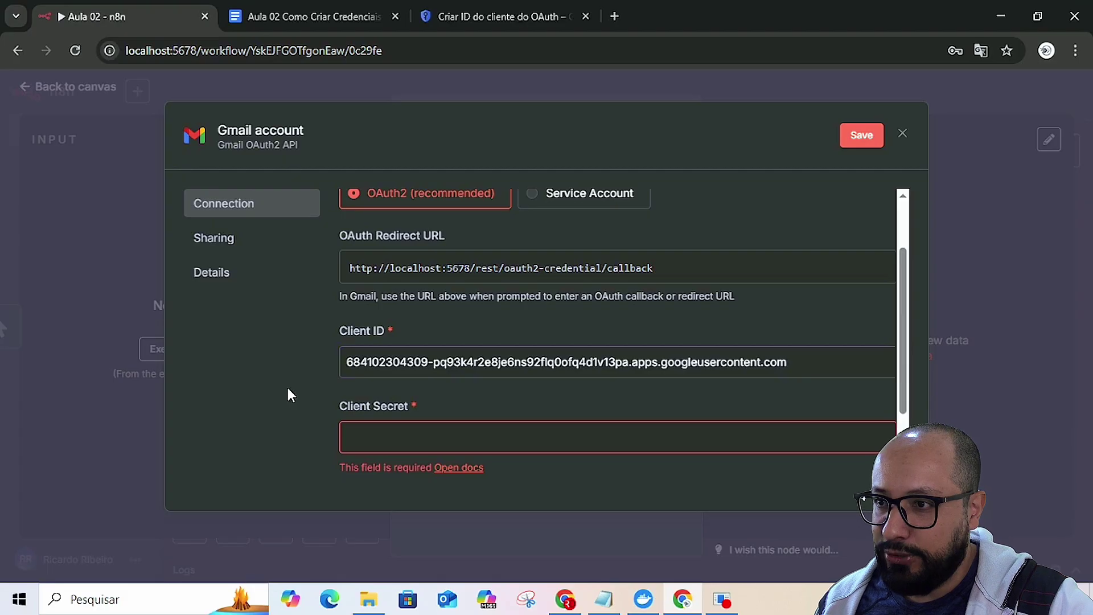
{"action": "left_click", "coordinate": [373, 428]}
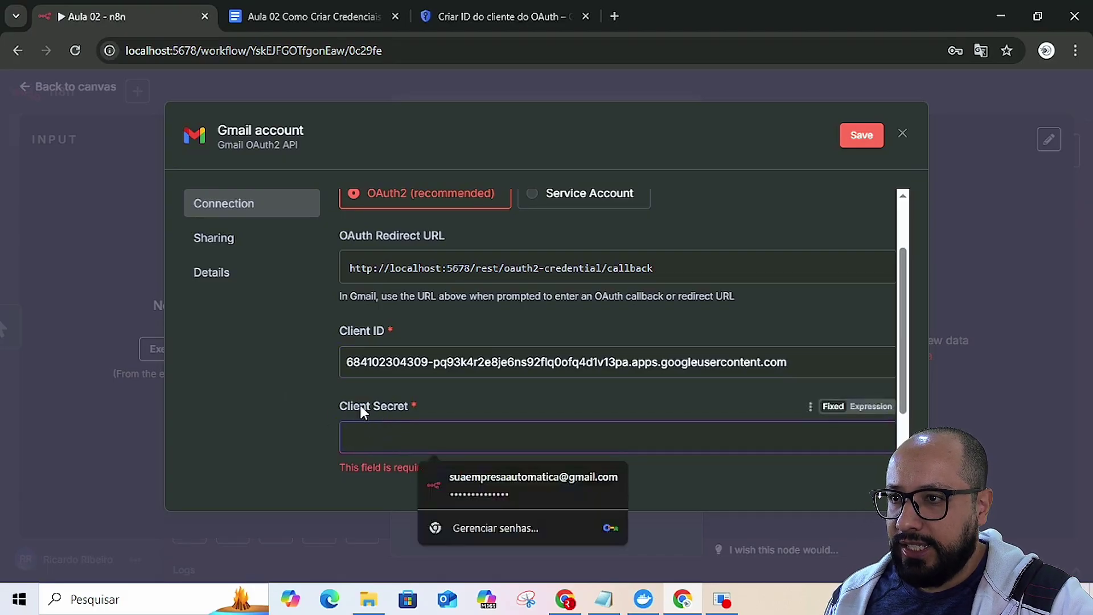
{"action": "key", "text": "alt+Tab"}
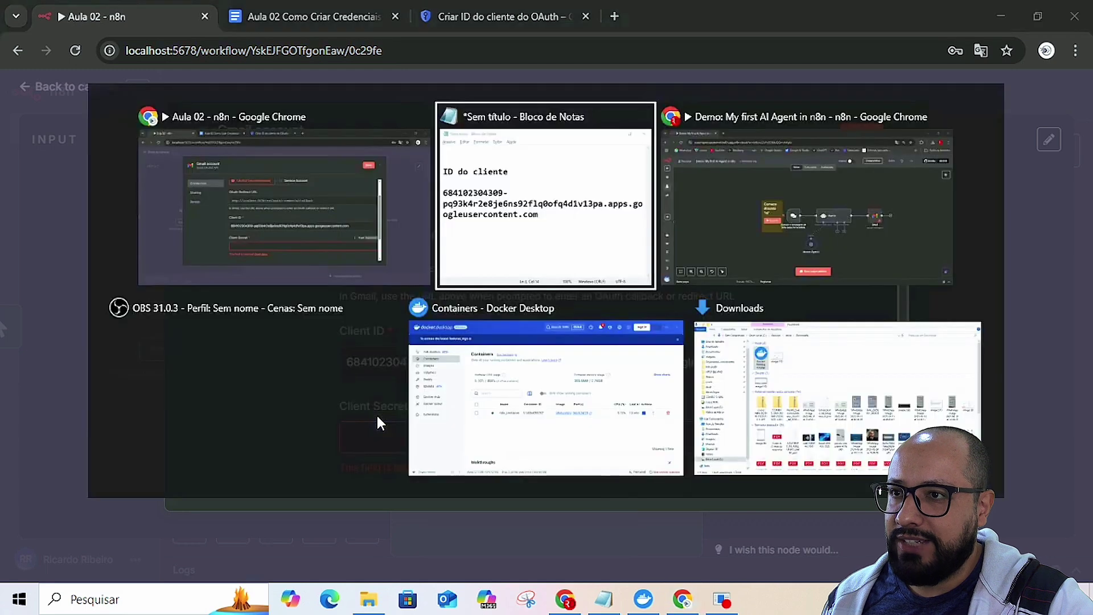
{"action": "key", "text": "alt+Tab"}
{"action": "key", "text": "alt+Tab"}
{"action": "key", "text": "alt+Tab"}
{"action": "key", "text": "alt+Tab"}
{"action": "key", "text": "alt+Tab"}
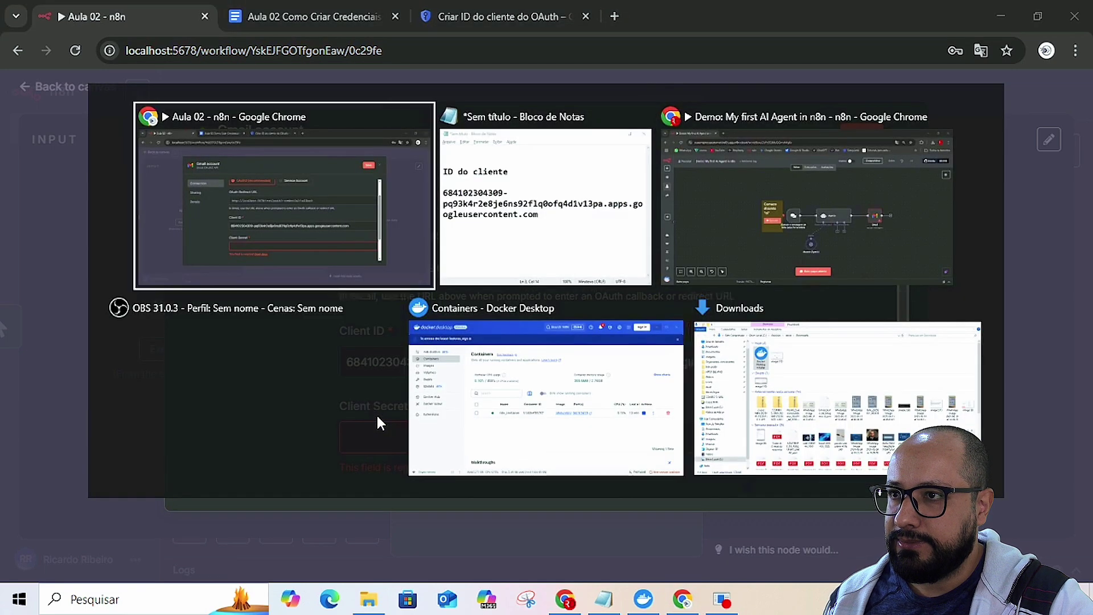
{"action": "left_click", "coordinate": [341, 18]}
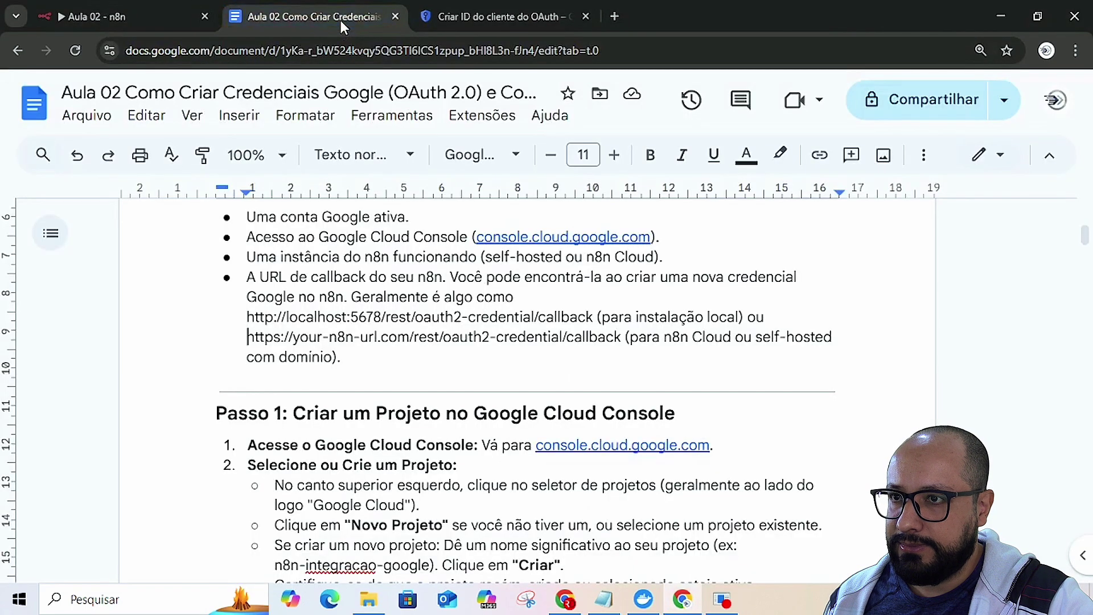
- Dismiss the creation confirmation, open n8n_credencial's details and copy its client secret
{"action": "left_click", "coordinate": [501, 17]}
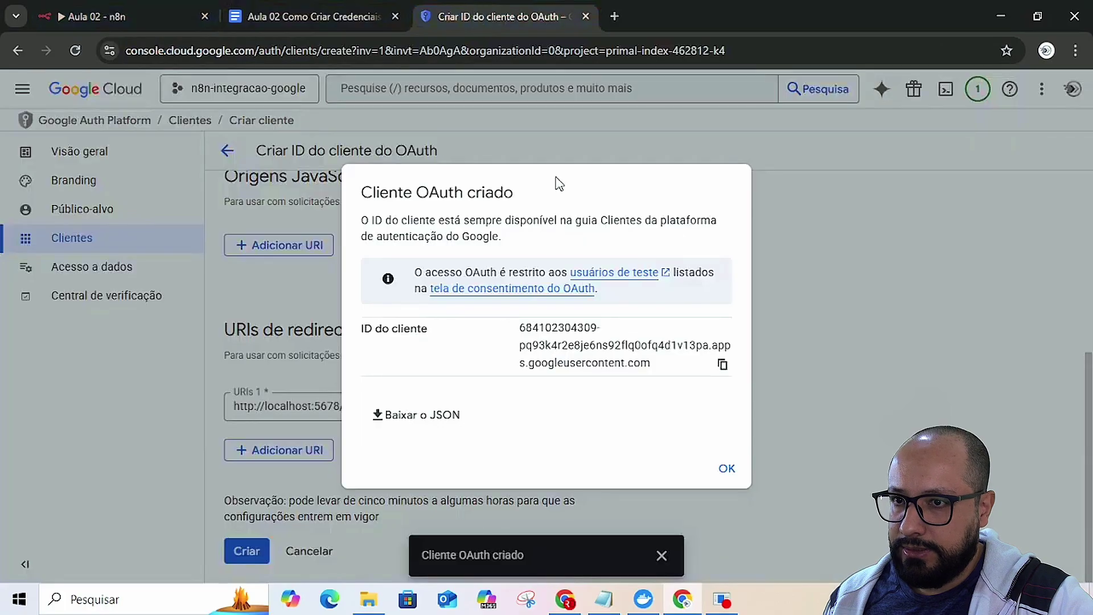
{"action": "left_click", "coordinate": [724, 470]}
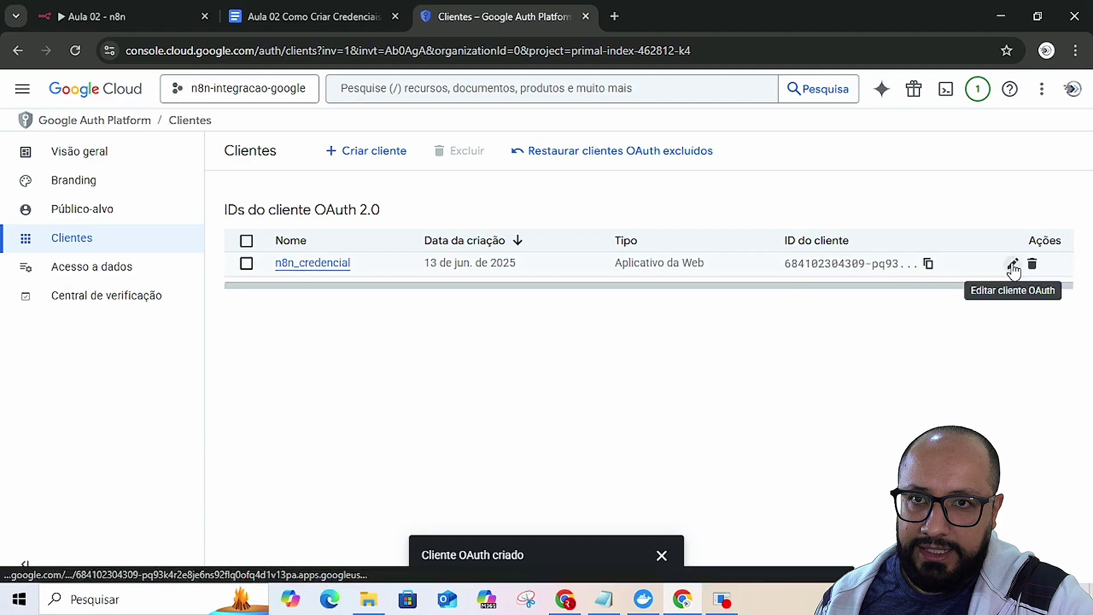
{"action": "left_click", "coordinate": [1013, 266]}
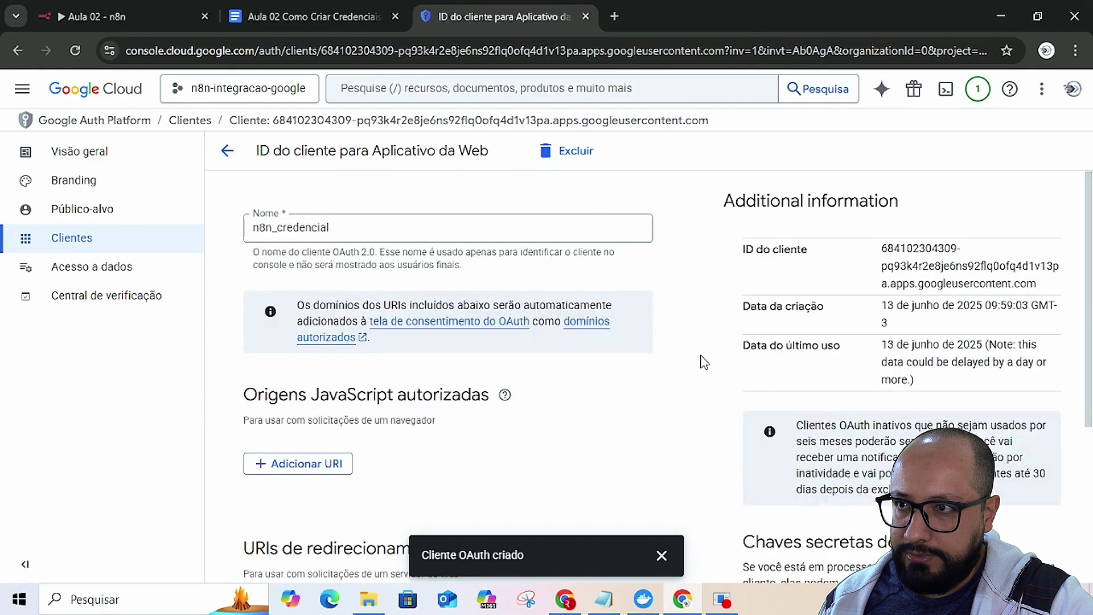
{"action": "scroll", "coordinate": [701, 362], "scroll_direction": "down", "scroll_amount": 4}
{"action": "scroll", "coordinate": [703, 364], "scroll_direction": "down", "scroll_amount": 1}
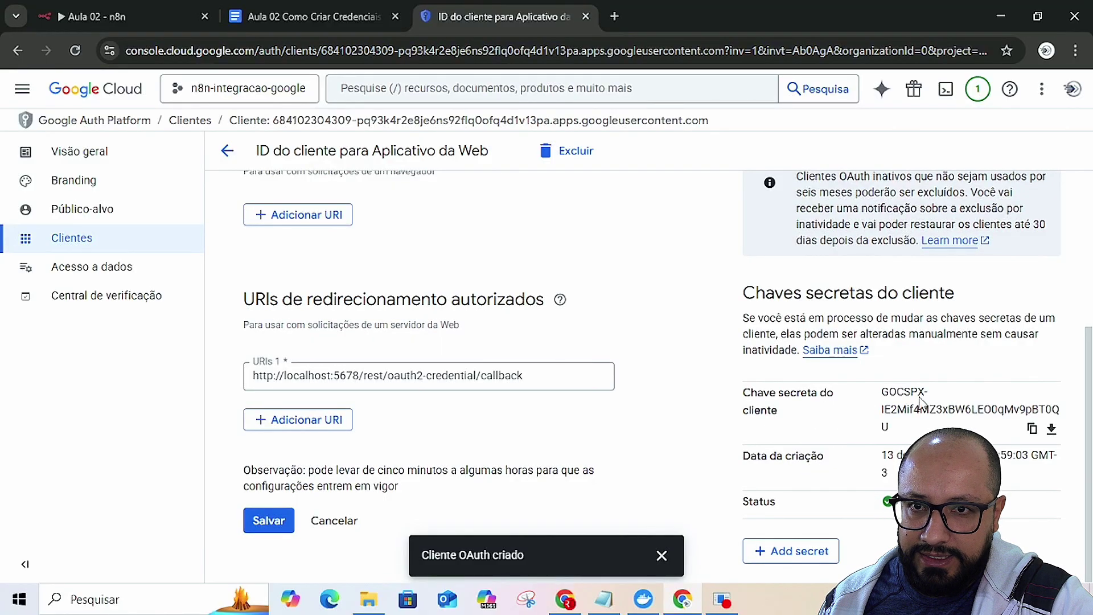
{"action": "left_click", "coordinate": [1032, 430]}
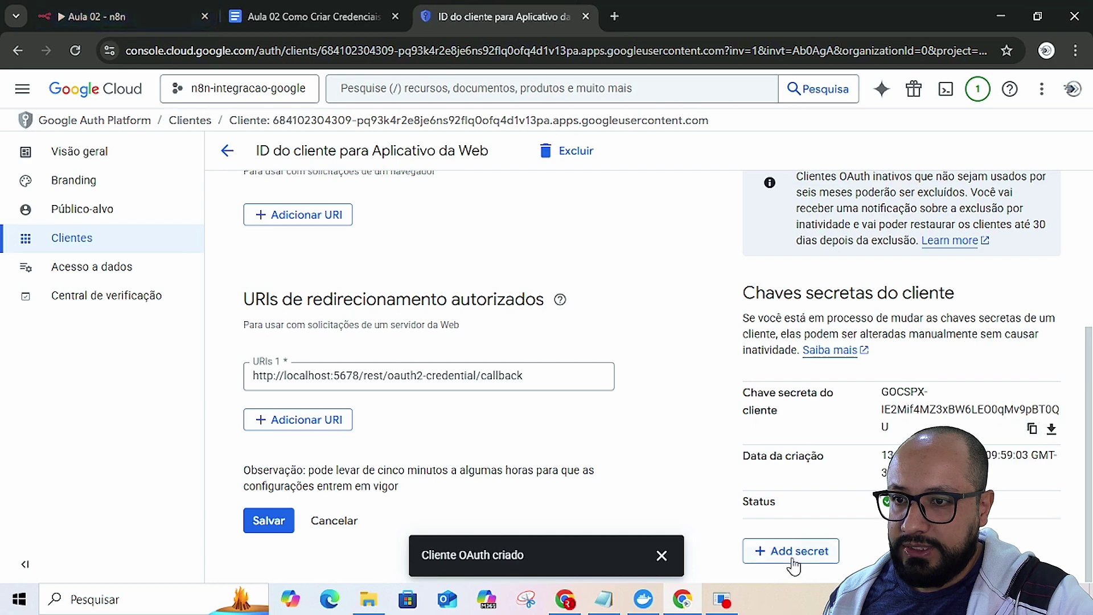
- Save the client secret in Notepad under the label 'Chave secreta do cliente', then copy it again
{"action": "left_click", "coordinate": [602, 597]}
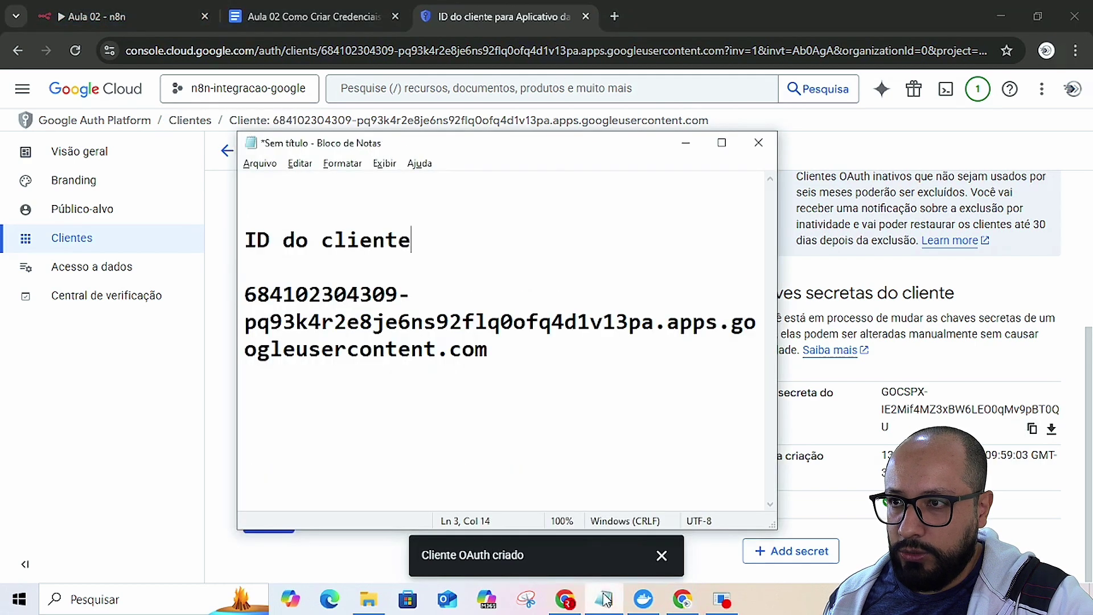
{"action": "left_click", "coordinate": [277, 191]}
{"action": "key", "text": "ctrl+v"}
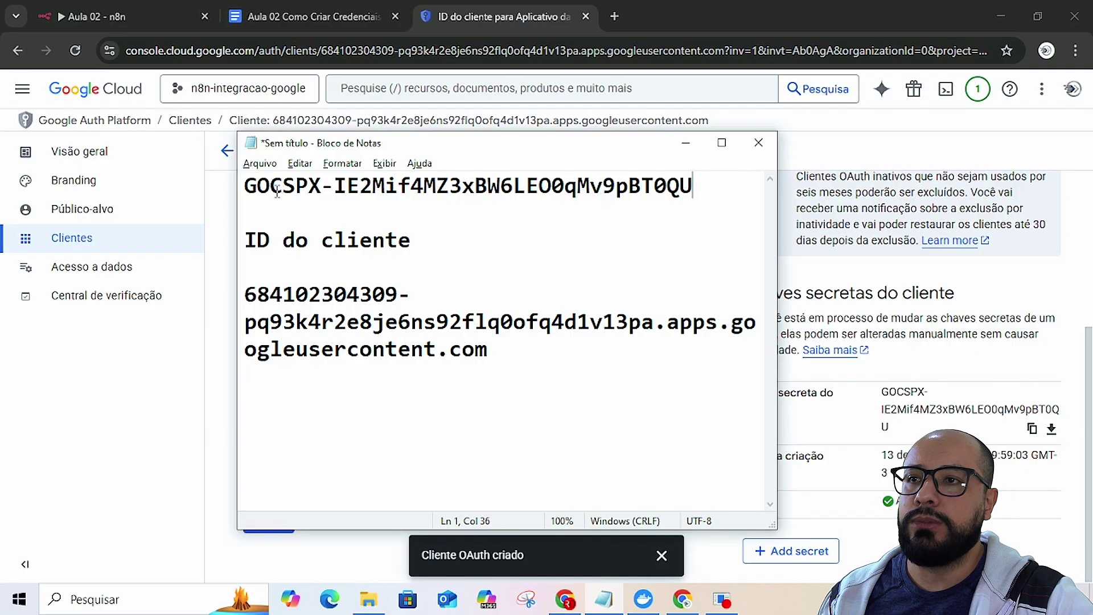
{"action": "left_click", "coordinate": [243, 185]}
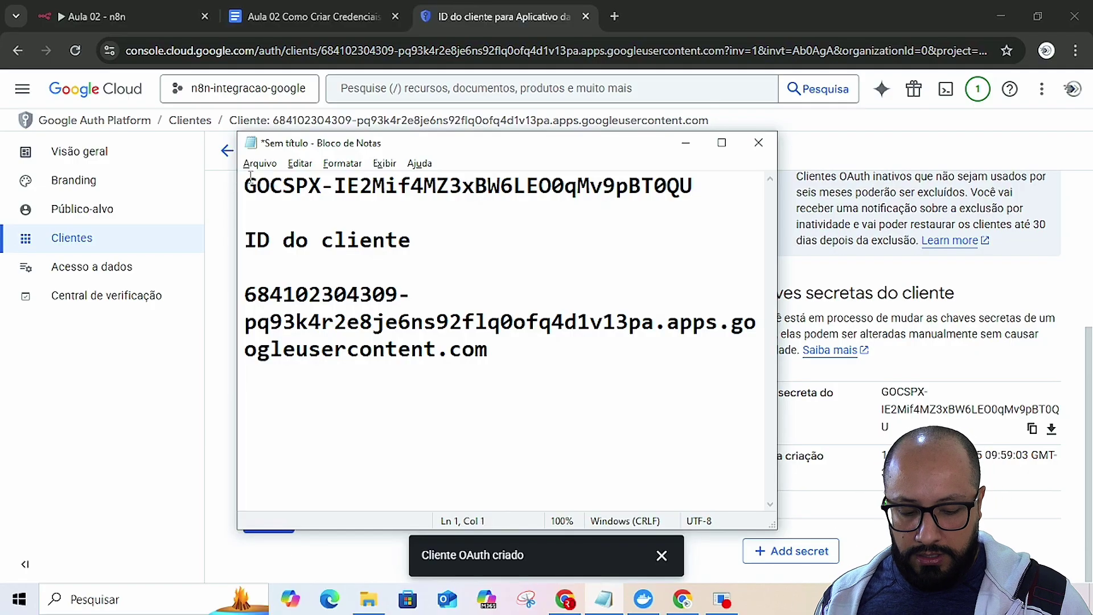
{"action": "key", "text": "Return"}
{"action": "key", "text": "Return"}
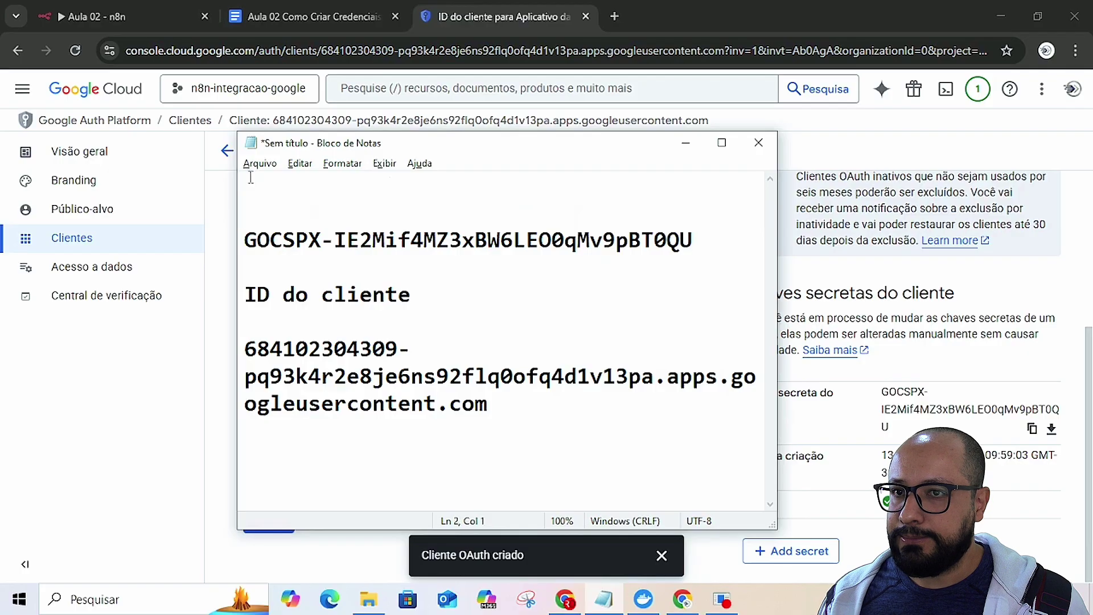
{"action": "left_click", "coordinate": [685, 143]}
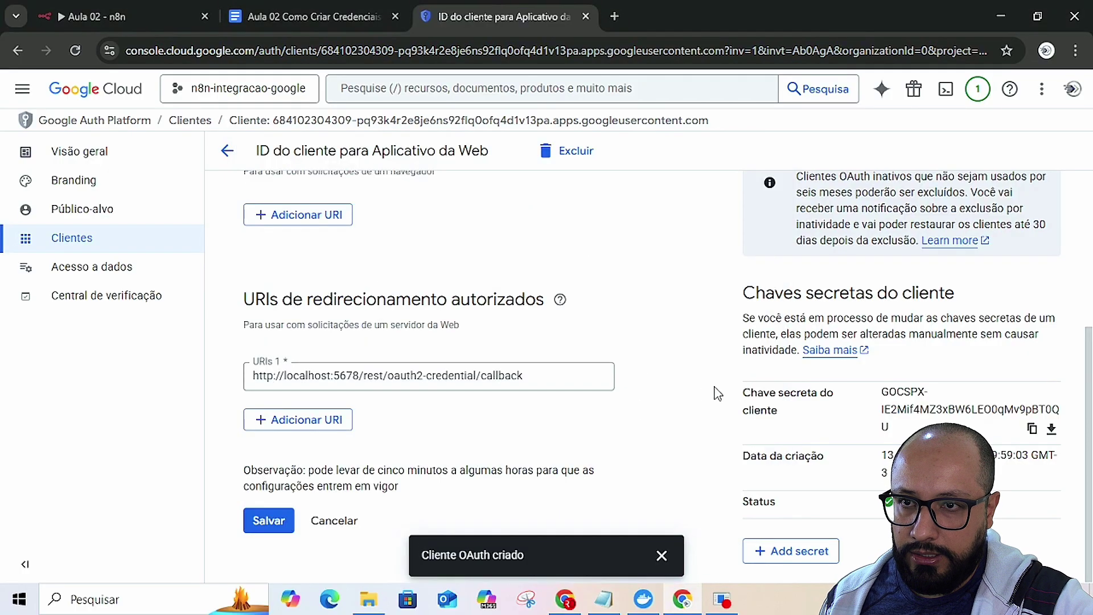
{"action": "left_click_drag", "start_coordinate": [746, 393], "coordinate": [782, 421]}
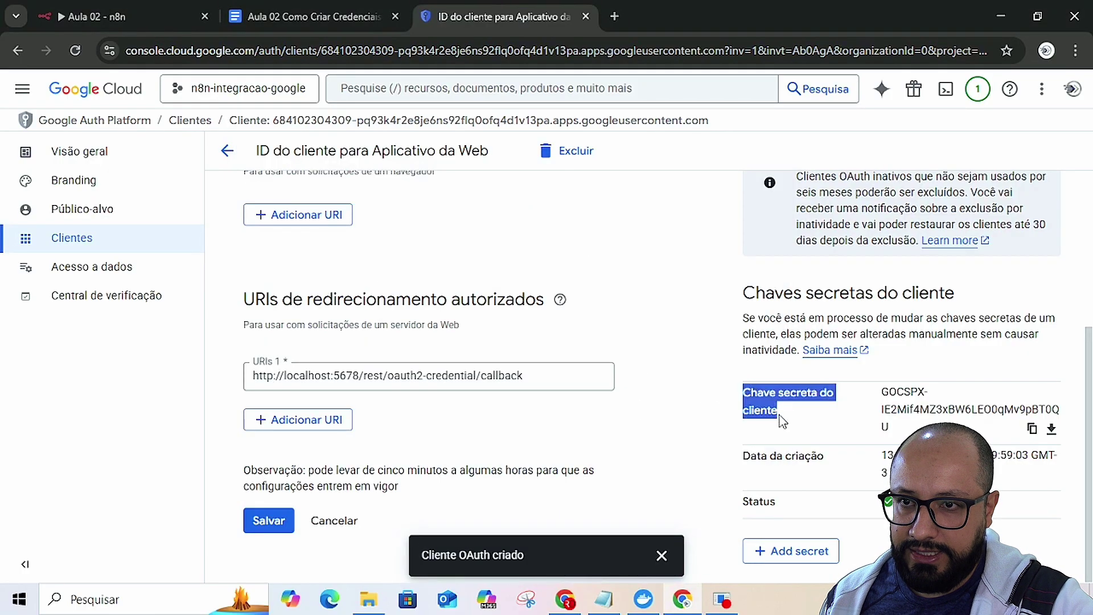
{"action": "key", "text": "alt+Tab"}
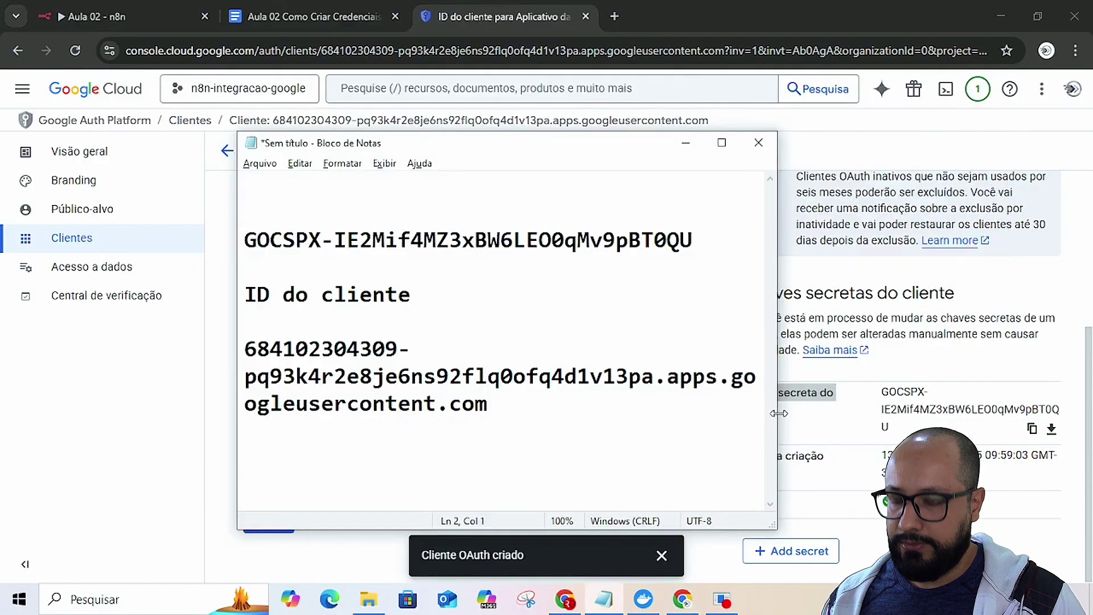
{"action": "key", "text": "ctrl+v"}
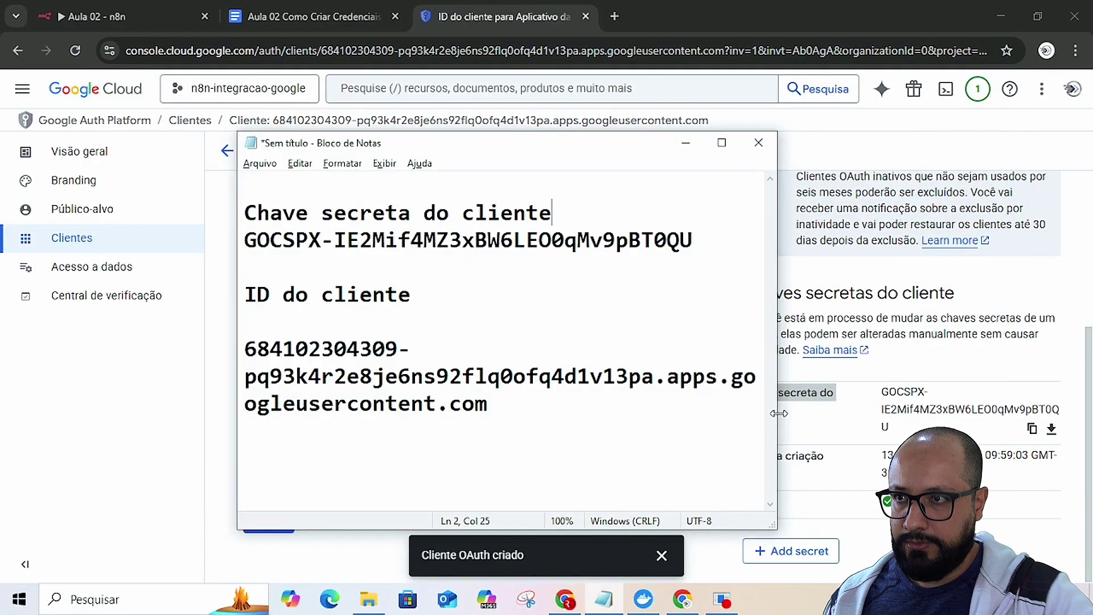
{"action": "key", "text": "Return"}
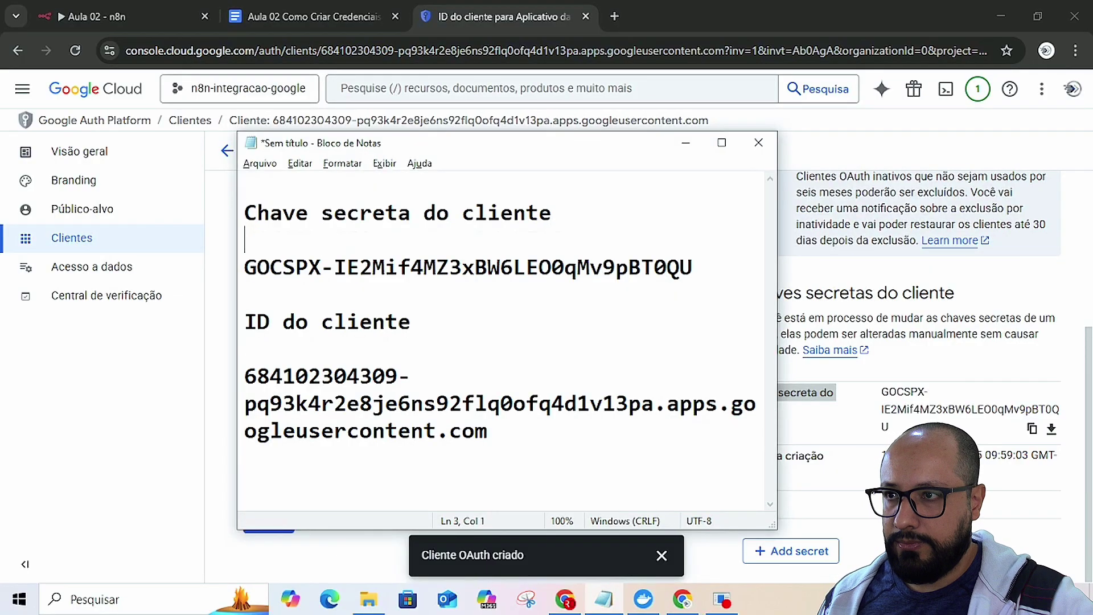
{"action": "key", "text": "alt+Tab"}
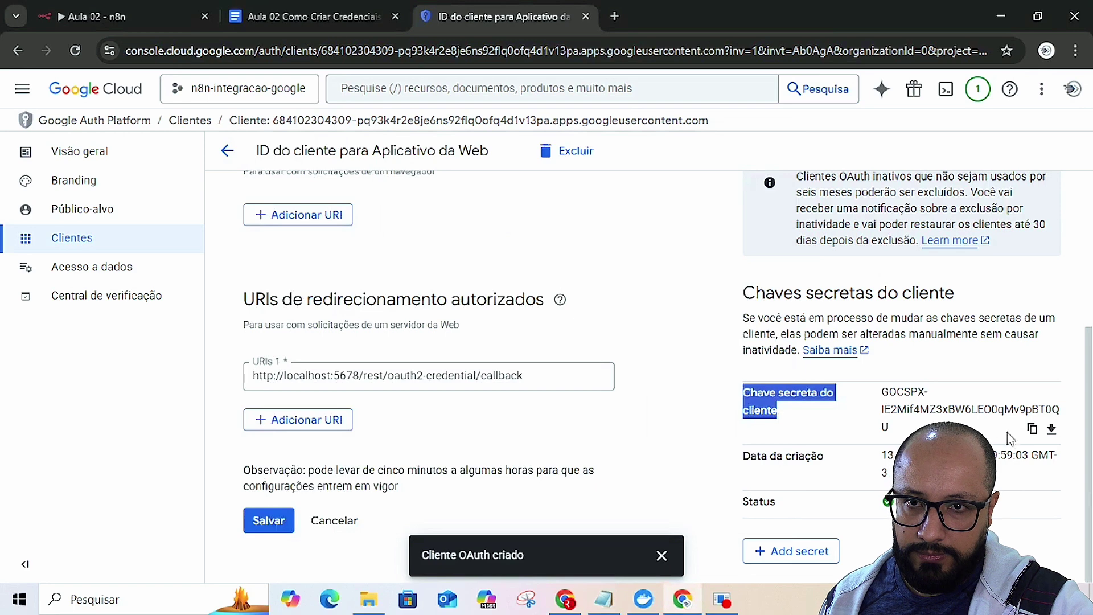
{"action": "left_click", "coordinate": [1032, 428]}
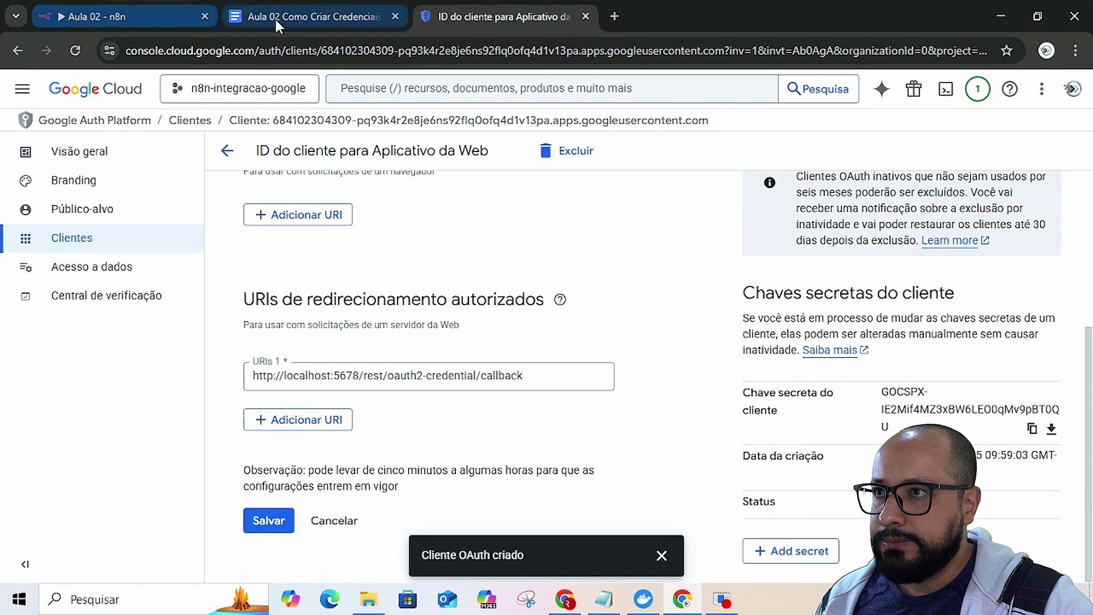
- Paste the copied client secret into the n8n Gmail credential's Client Secret field
{"action": "left_click", "coordinate": [297, 17]}
{"action": "left_click", "coordinate": [147, 12]}
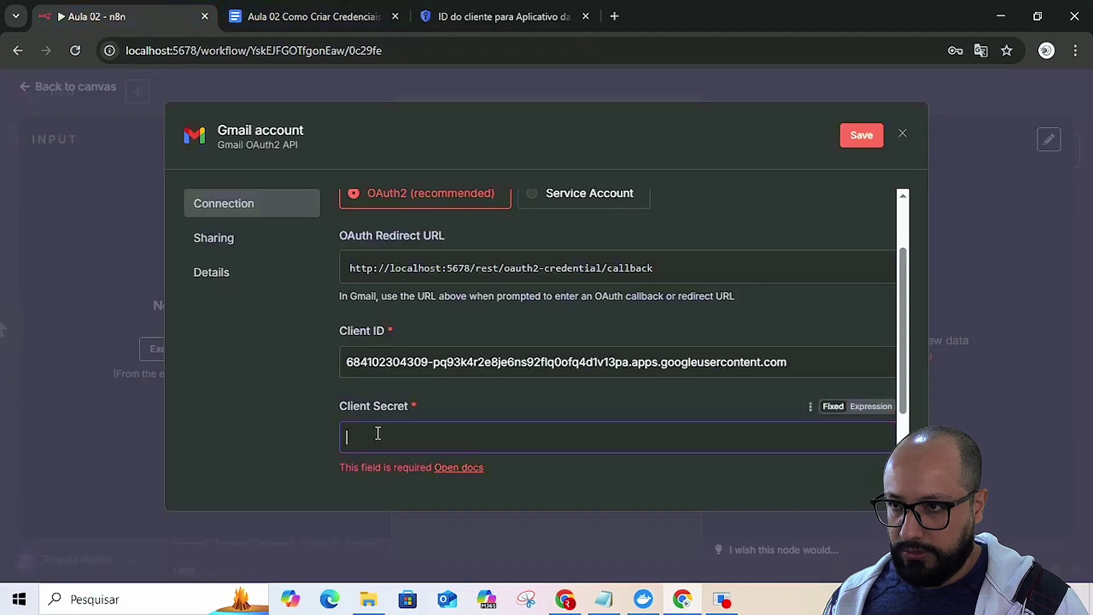
{"action": "key", "text": "ctrl+v"}
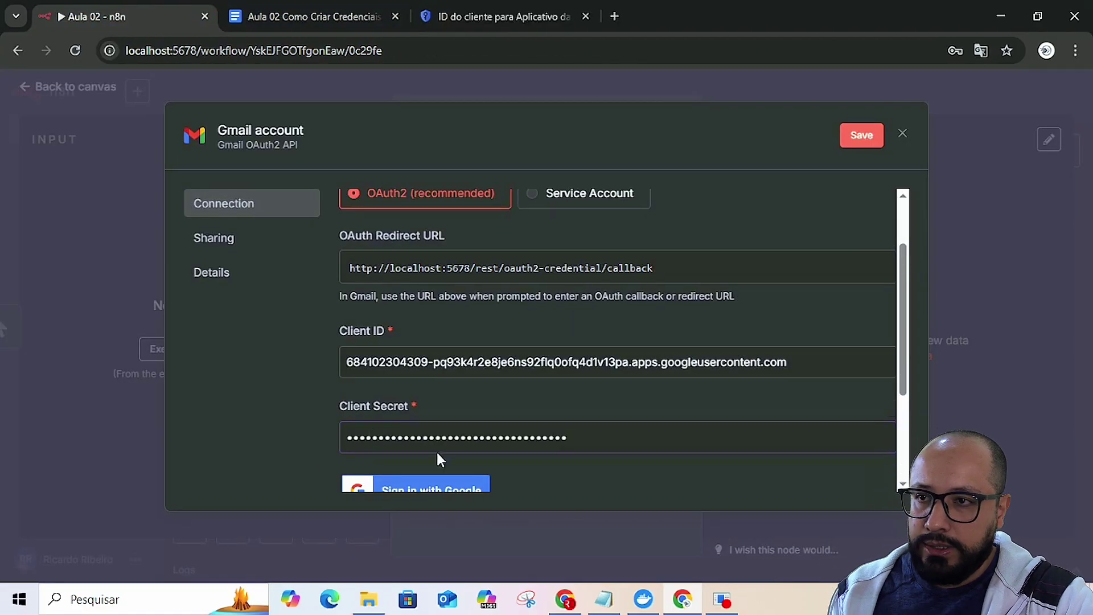
{"action": "scroll", "coordinate": [444, 438], "scroll_direction": "down", "scroll_amount": 3}
{"action": "scroll", "coordinate": [580, 426], "scroll_direction": "up", "scroll_amount": 3}
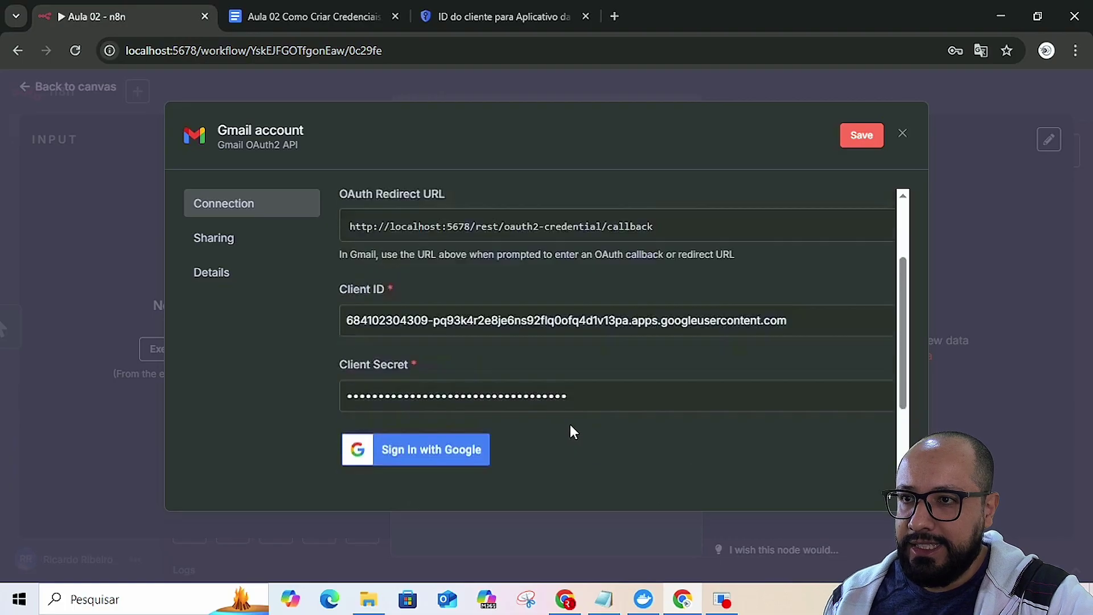
- Save the n8n_credencial OAuth client with its localhost callback redirect URI
{"action": "left_click", "coordinate": [335, 11]}
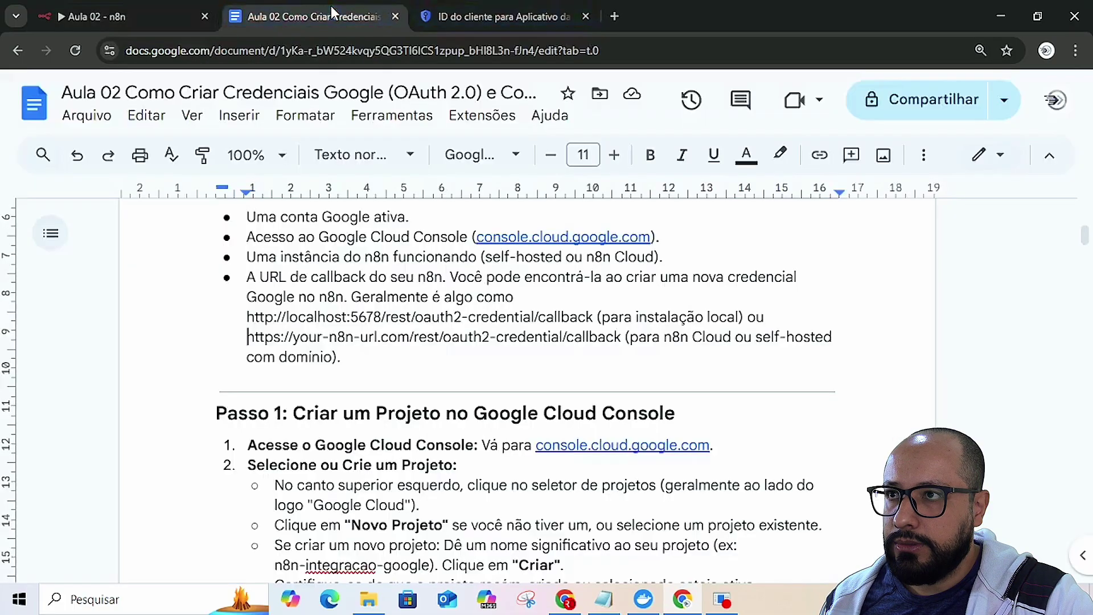
{"action": "left_click", "coordinate": [472, 16]}
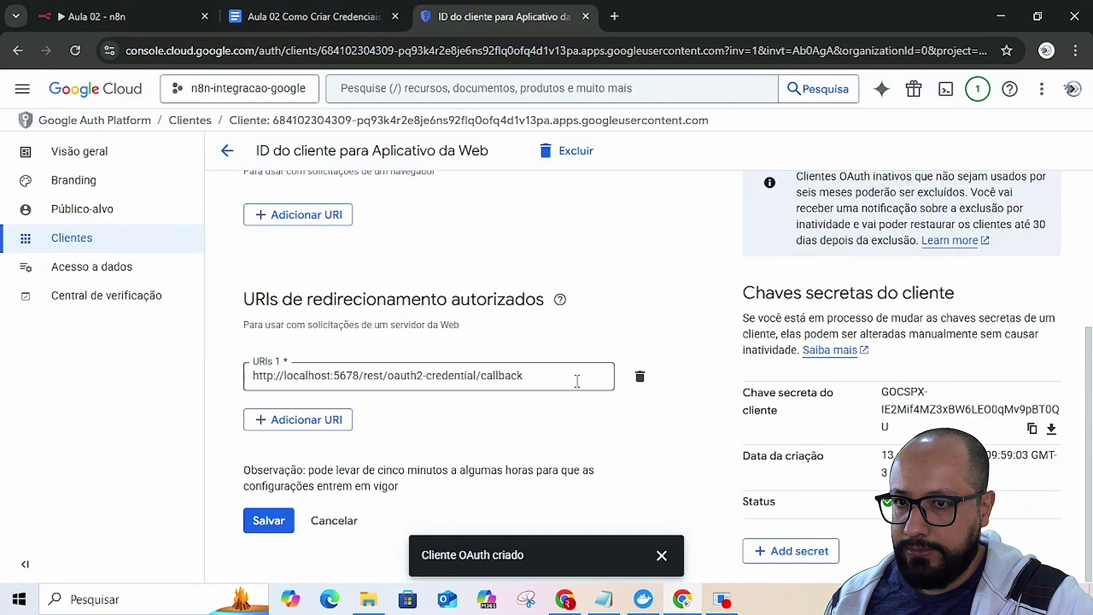
{"action": "left_click", "coordinate": [267, 520]}
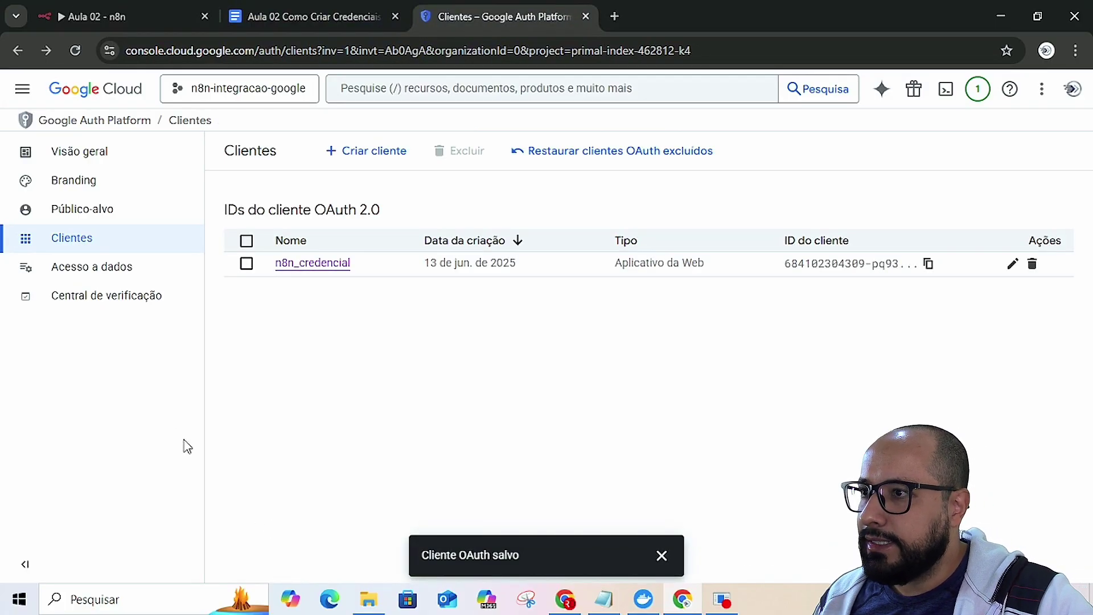
- Open the API Library (Biblioteca) under APIs e serviços in the navigation menu
{"action": "left_click", "coordinate": [23, 91]}
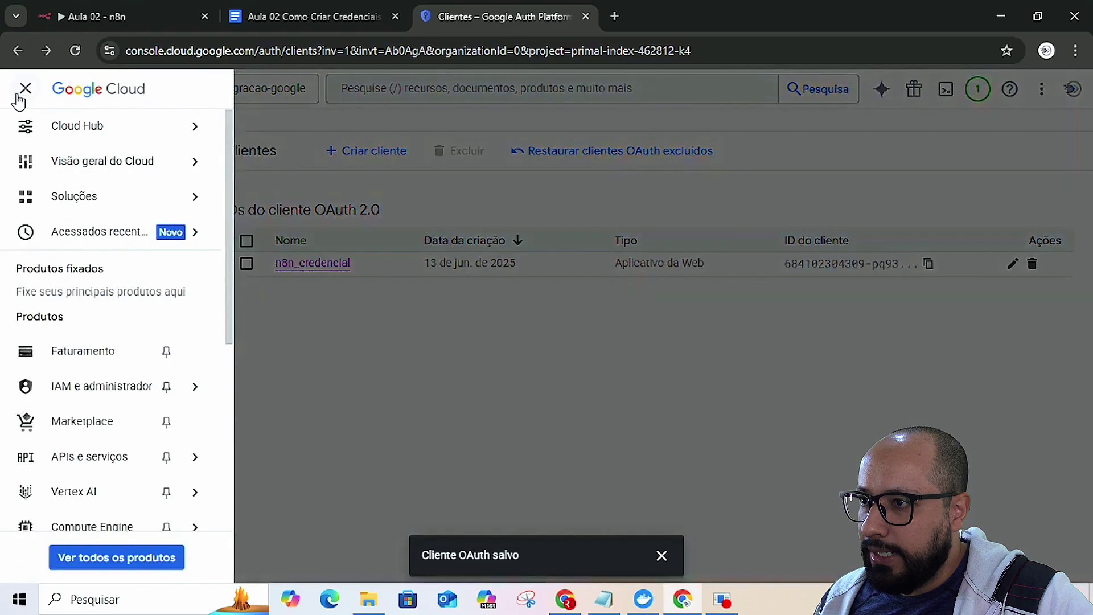
{"action": "mouse_move", "coordinate": [87, 470]}
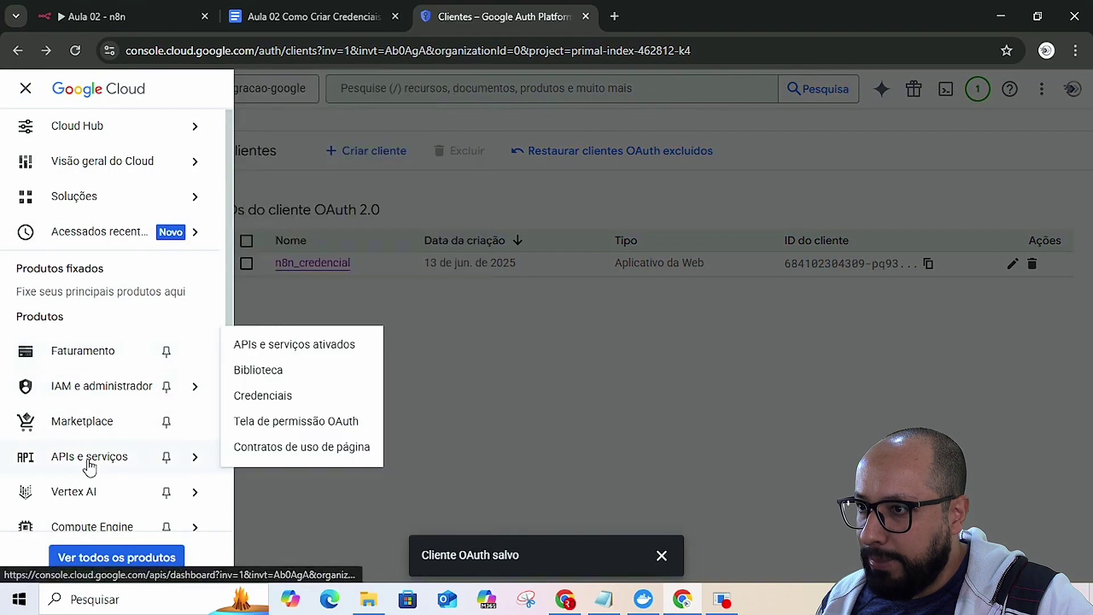
{"action": "left_click", "coordinate": [256, 375]}
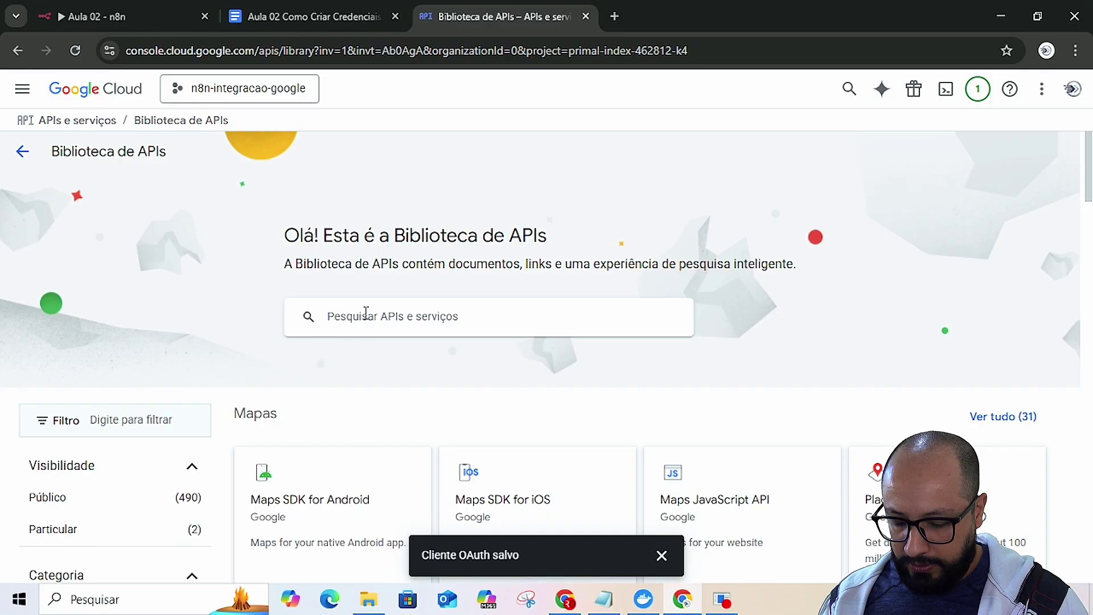
- Search the library for 'sheests', enable Google Sheets API, and return to Biblioteca
{"action": "left_click", "coordinate": [366, 312]}
{"action": "type", "text": "sheests"}
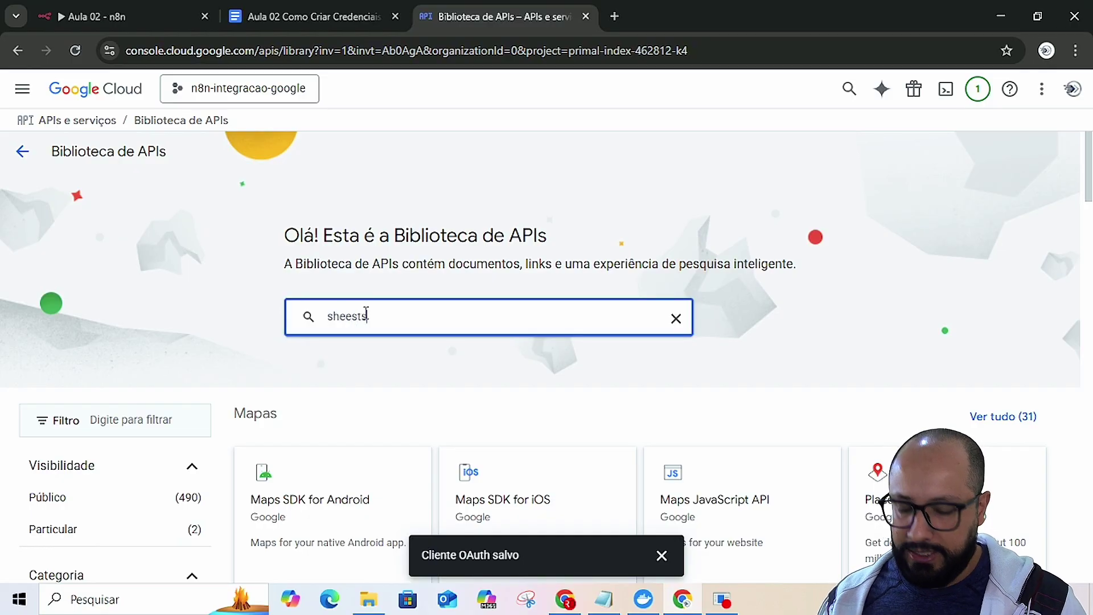
{"action": "key", "text": "Return"}
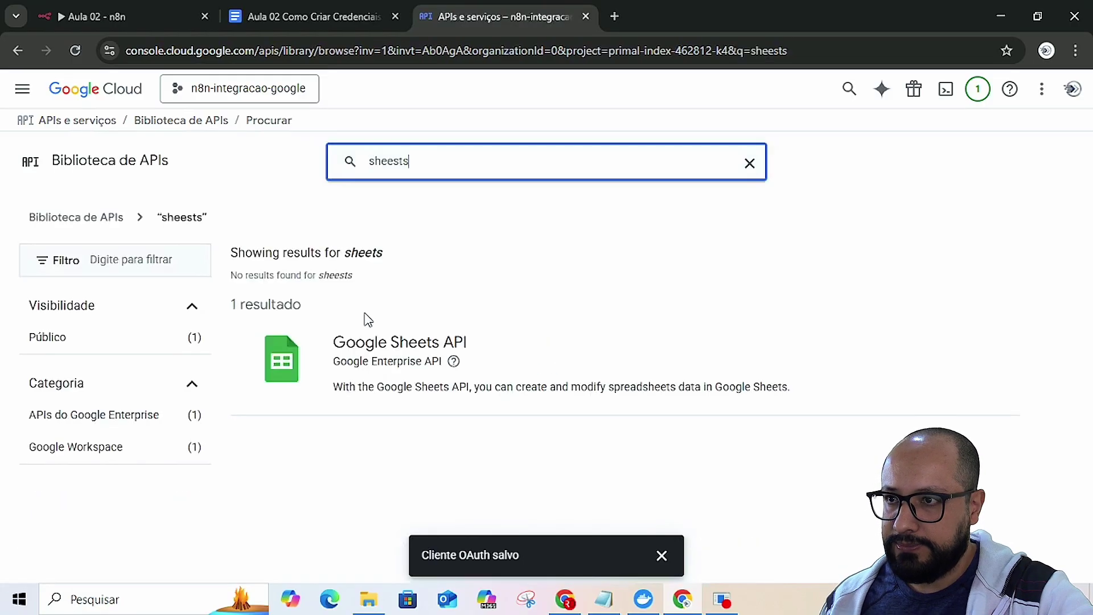
{"action": "left_click", "coordinate": [367, 354]}
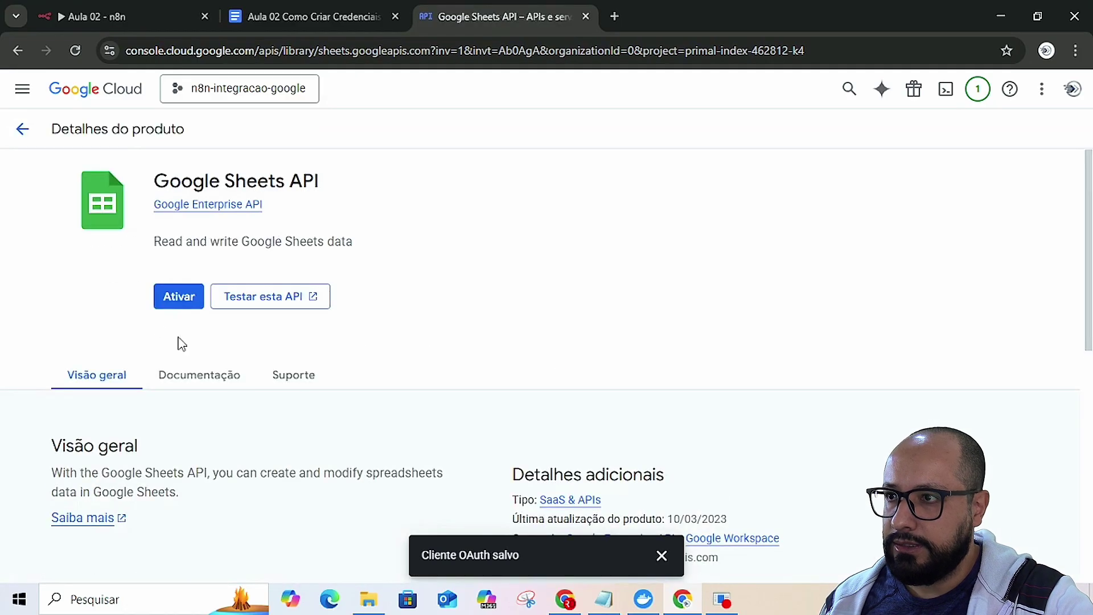
{"action": "left_click", "coordinate": [177, 296]}
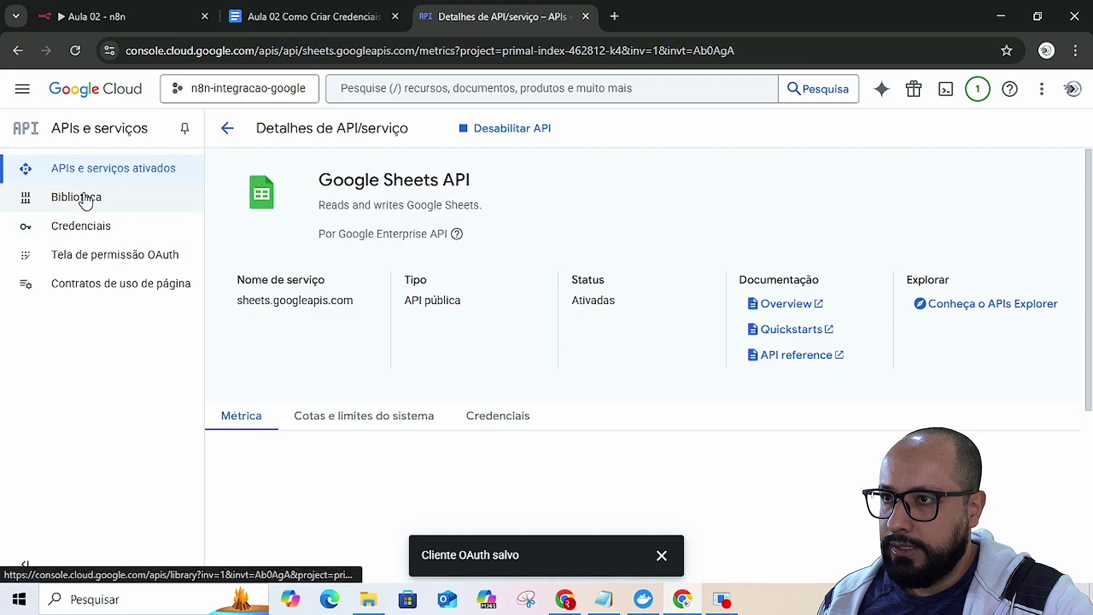
{"action": "left_click", "coordinate": [86, 199]}
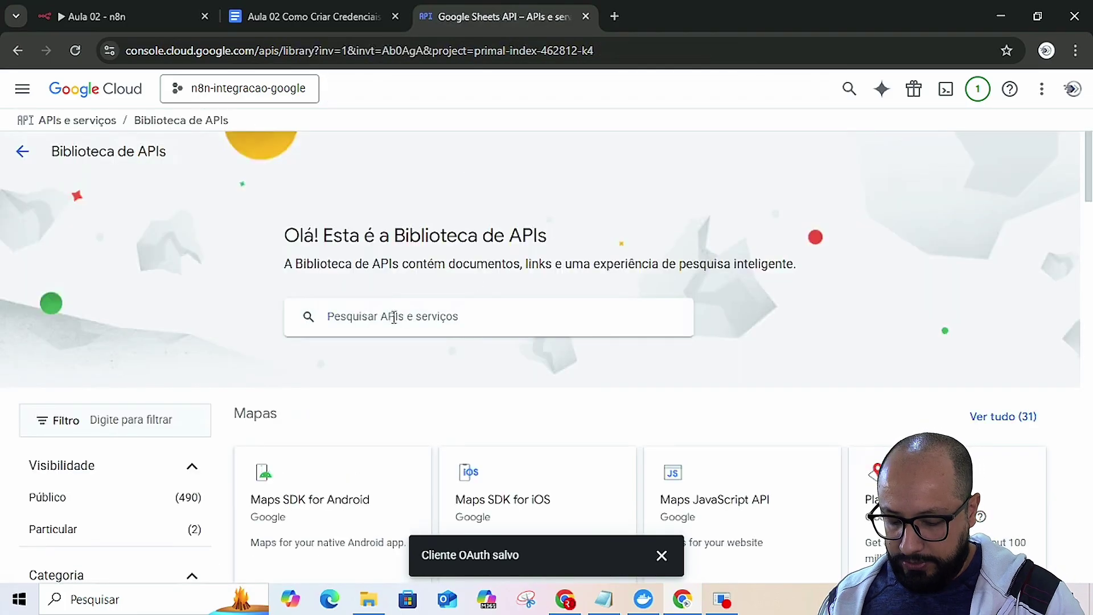
- Search the library for 'gma', enable Gmail API, and return to Biblioteca
{"action": "left_click", "coordinate": [393, 317]}
{"action": "type", "text": "gmail"}
{"action": "key", "text": "Return"}
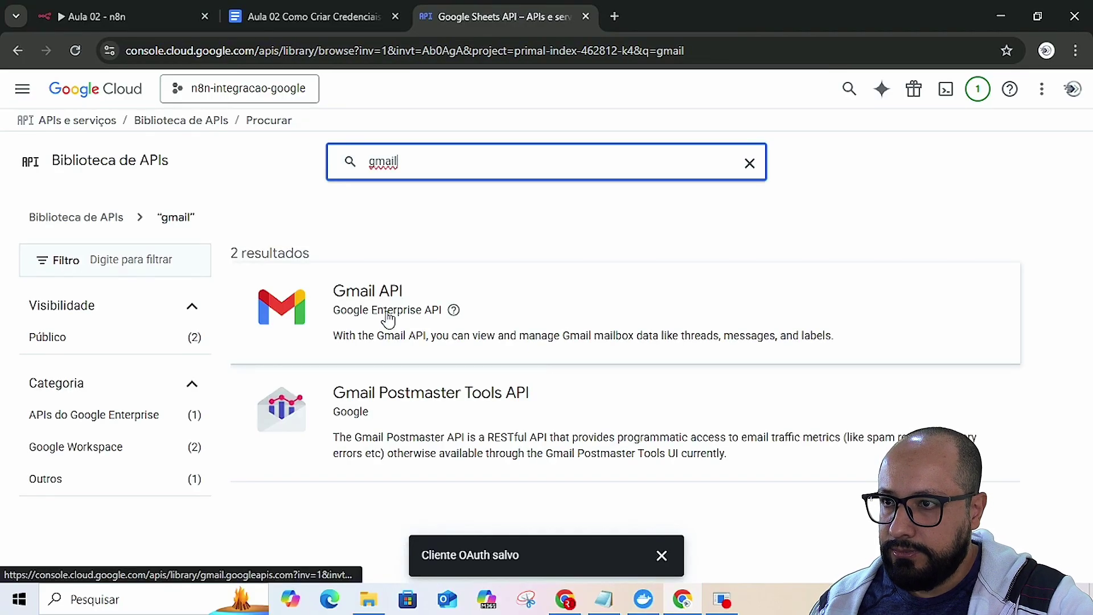
{"action": "left_click", "coordinate": [390, 316]}
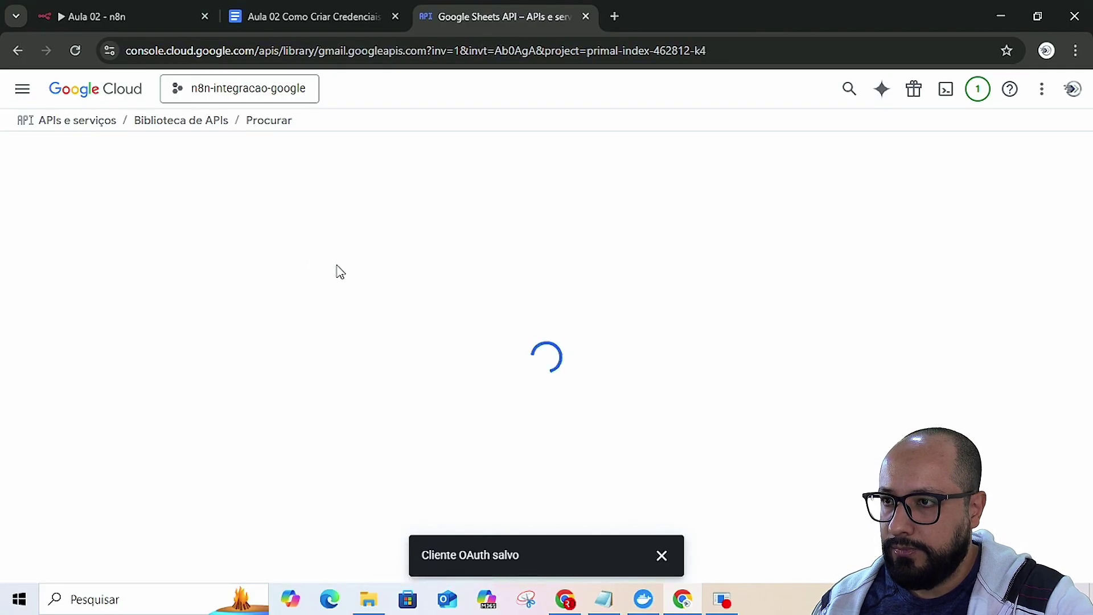
{"action": "left_click", "coordinate": [187, 298]}
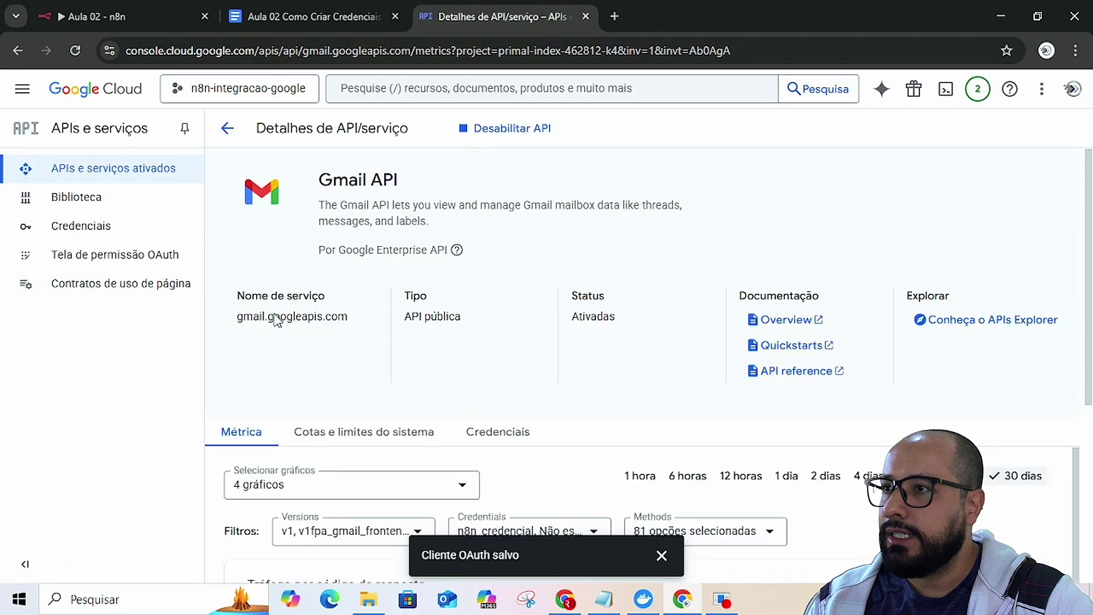
{"action": "left_click", "coordinate": [94, 197]}
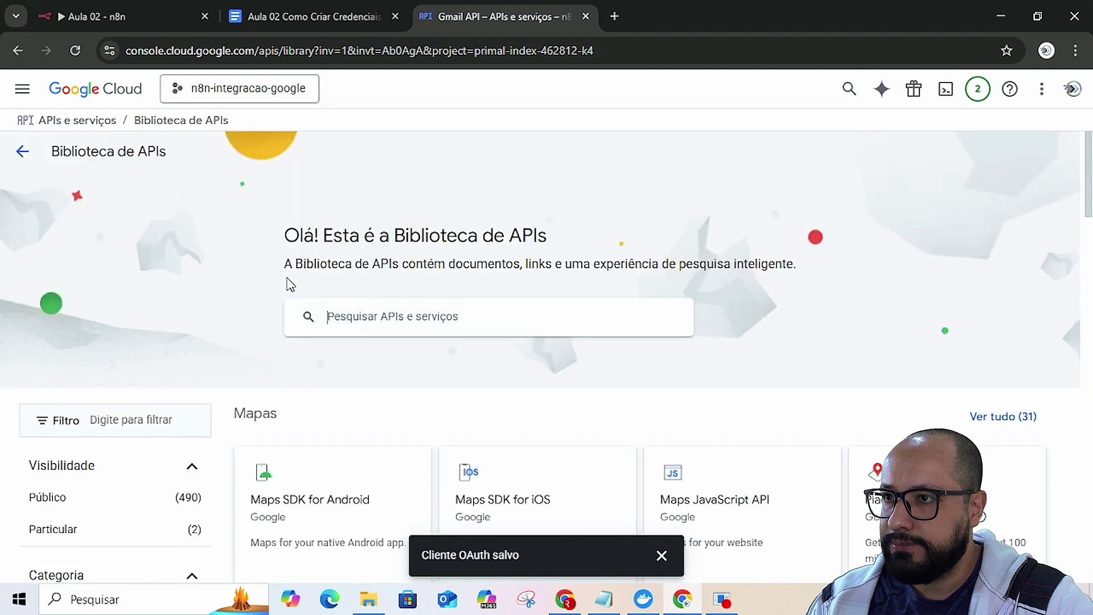
- Search the library, enable Google Drive API, then view the Contratos de uso de página list
{"action": "left_click", "coordinate": [370, 317]}
{"action": "type", "text": "drive"}
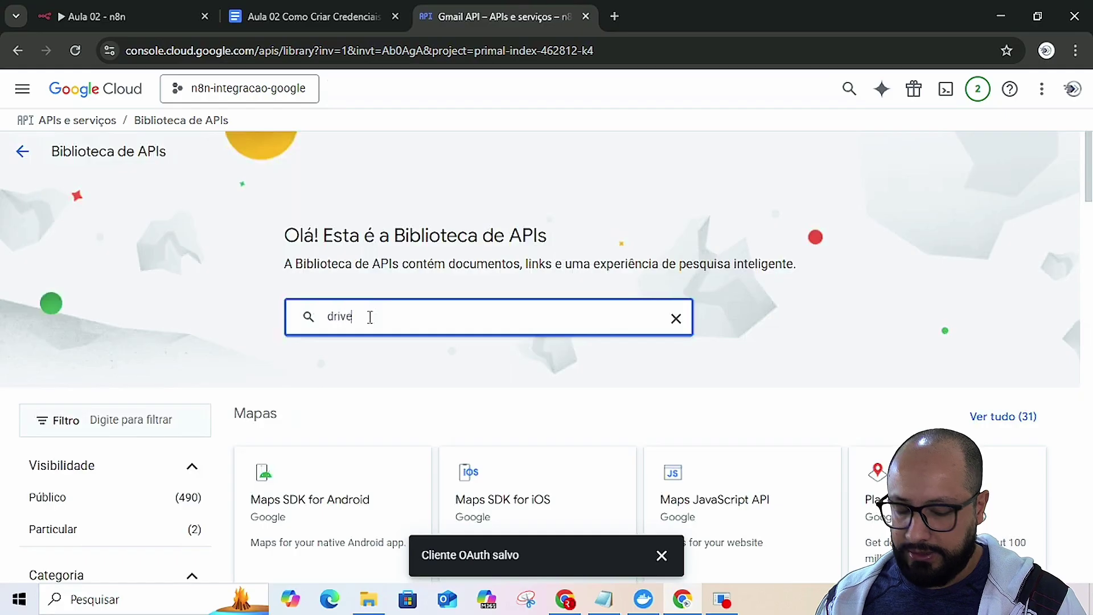
{"action": "key", "text": "Return"}
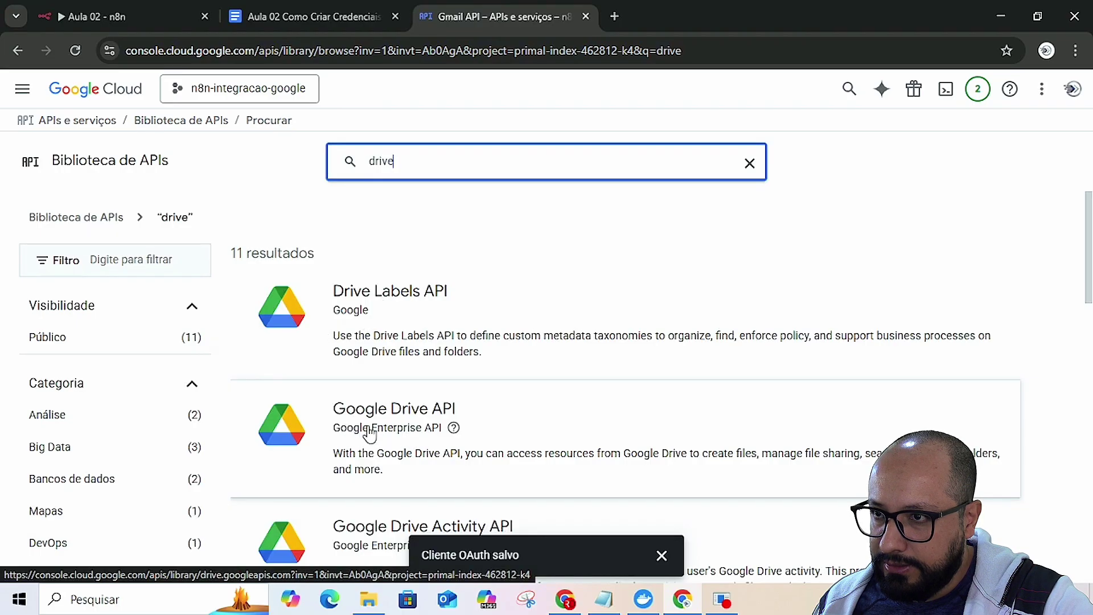
{"action": "scroll", "coordinate": [361, 430], "scroll_direction": "down", "scroll_amount": 1}
{"action": "scroll", "coordinate": [431, 353], "scroll_direction": "down", "scroll_amount": 1}
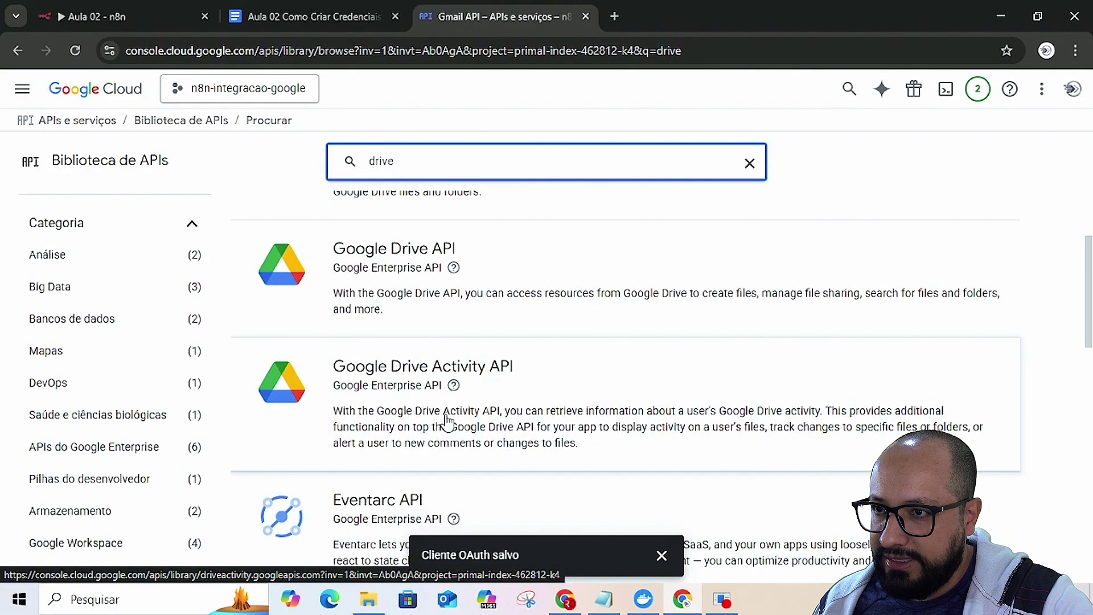
{"action": "scroll", "coordinate": [378, 414], "scroll_direction": "up", "scroll_amount": 1}
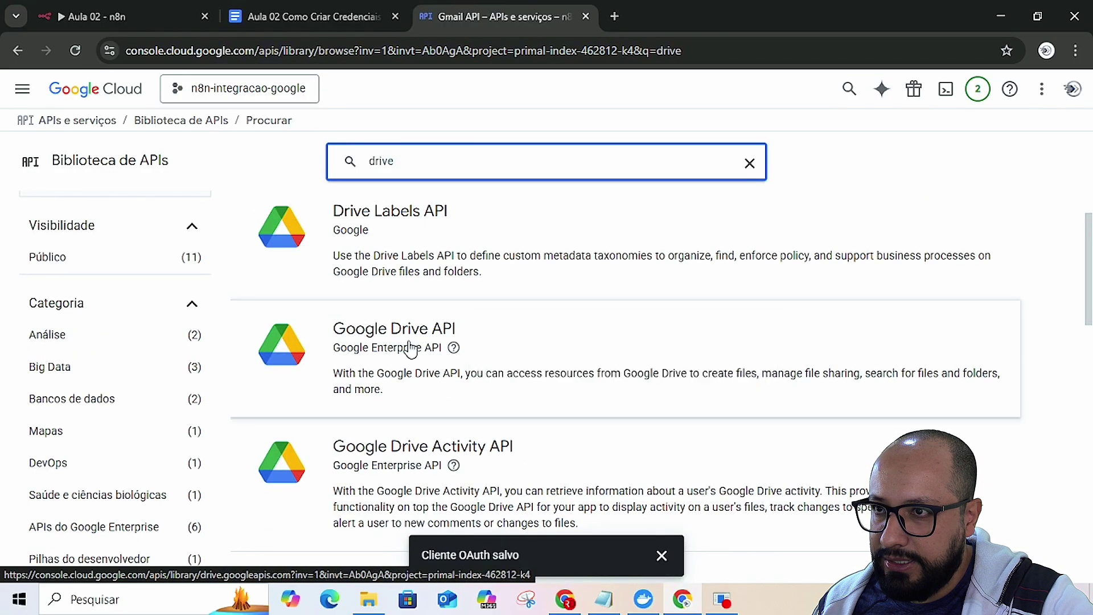
{"action": "mouse_move", "coordinate": [455, 356]}
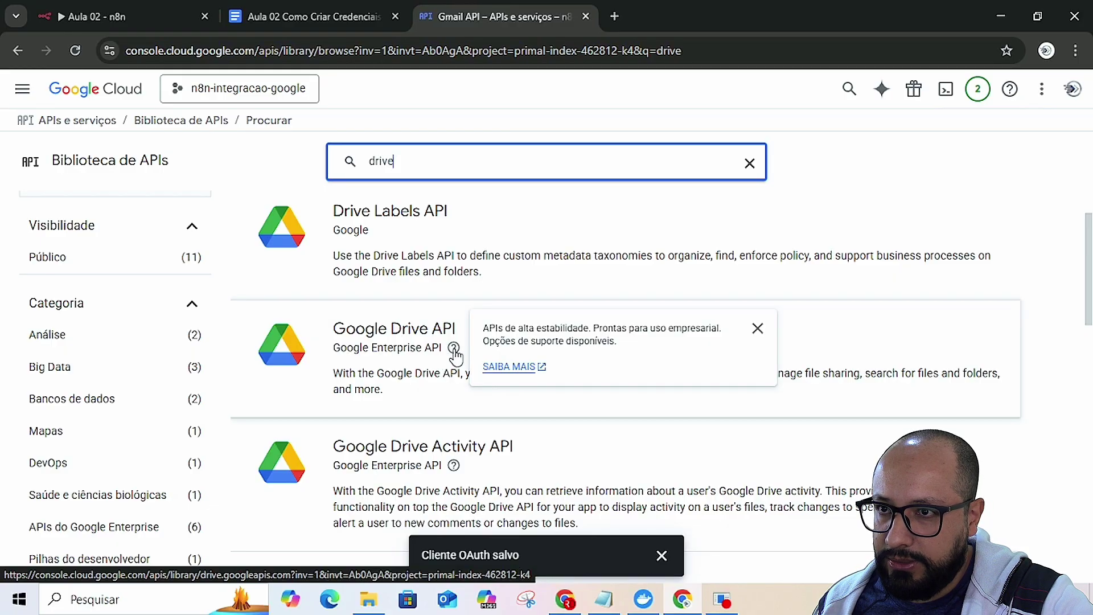
{"action": "left_click", "coordinate": [362, 341]}
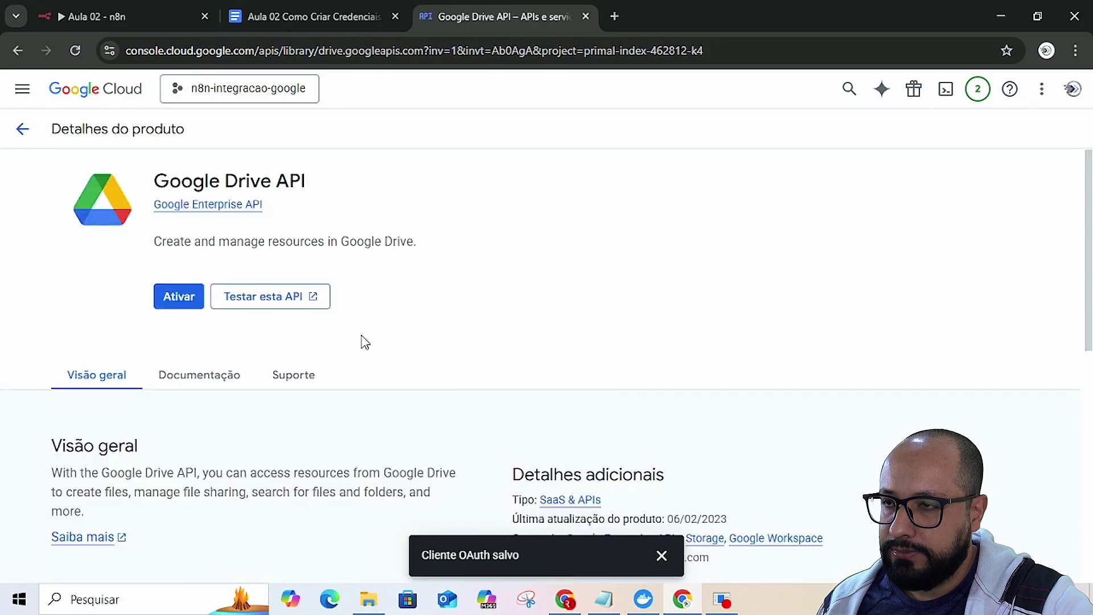
{"action": "left_click", "coordinate": [176, 297]}
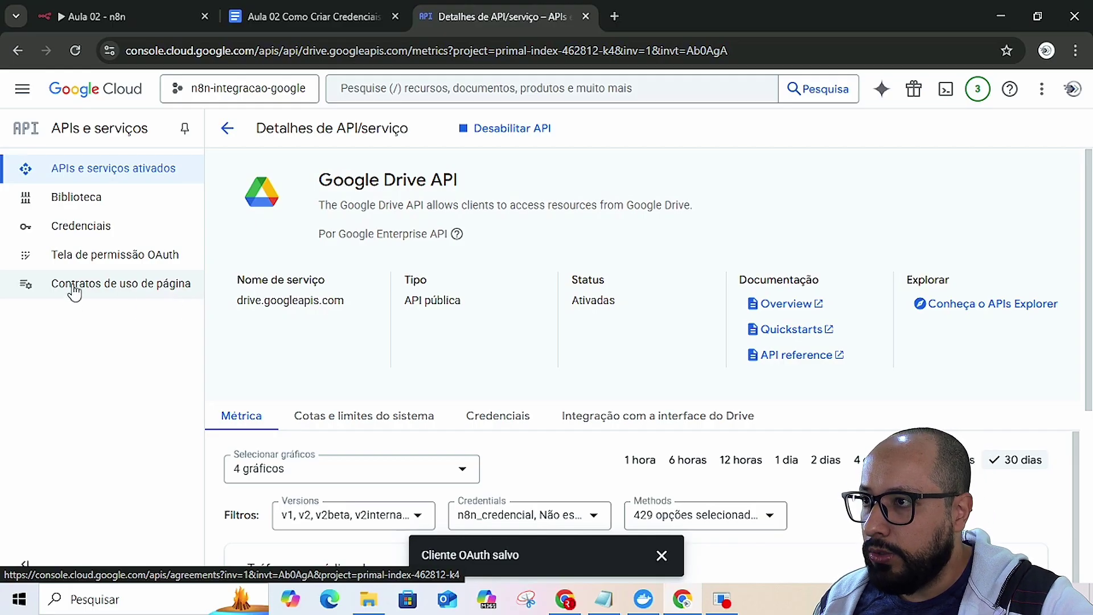
{"action": "left_click", "coordinate": [107, 286]}
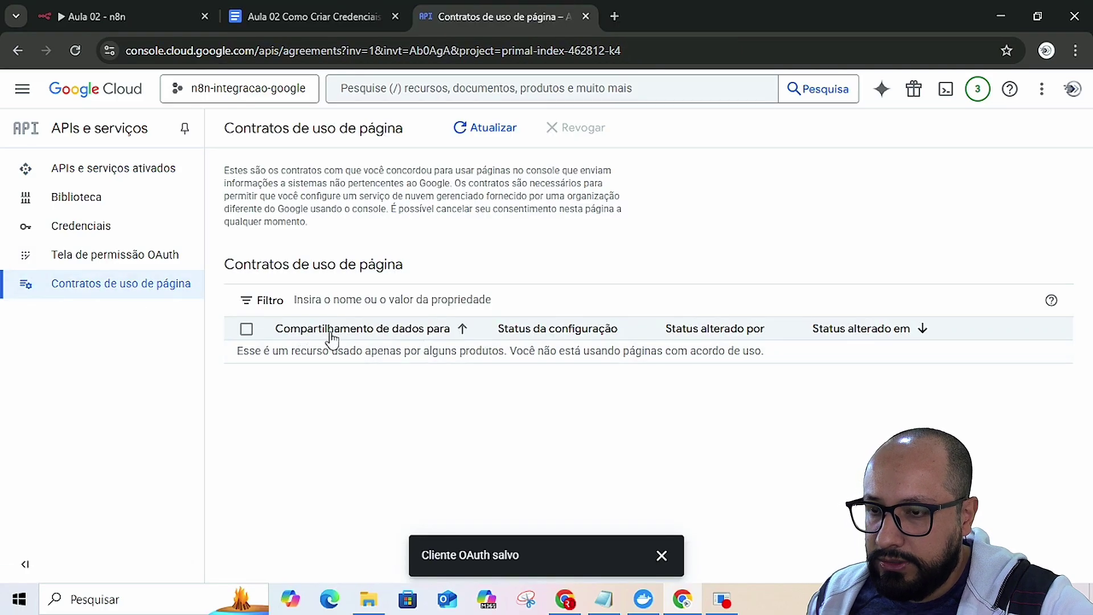
- Scroll the Aula 02 guide to the 'Passo 5: Publicar o Aplicativo' heading
{"action": "left_click", "coordinate": [357, 15]}
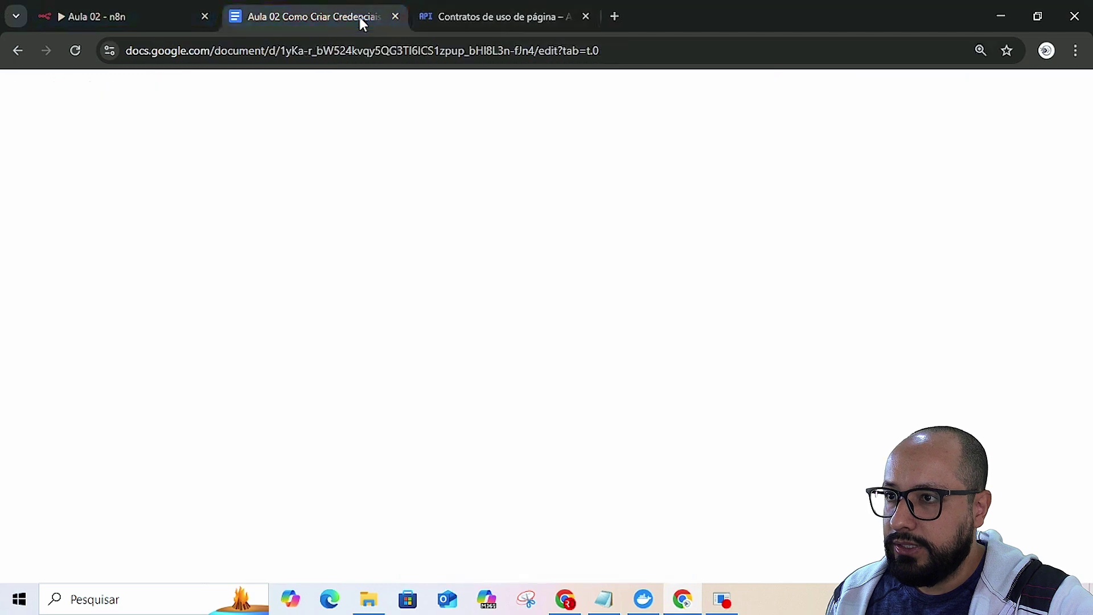
{"action": "scroll", "coordinate": [607, 324], "scroll_direction": "down", "scroll_amount": 8}
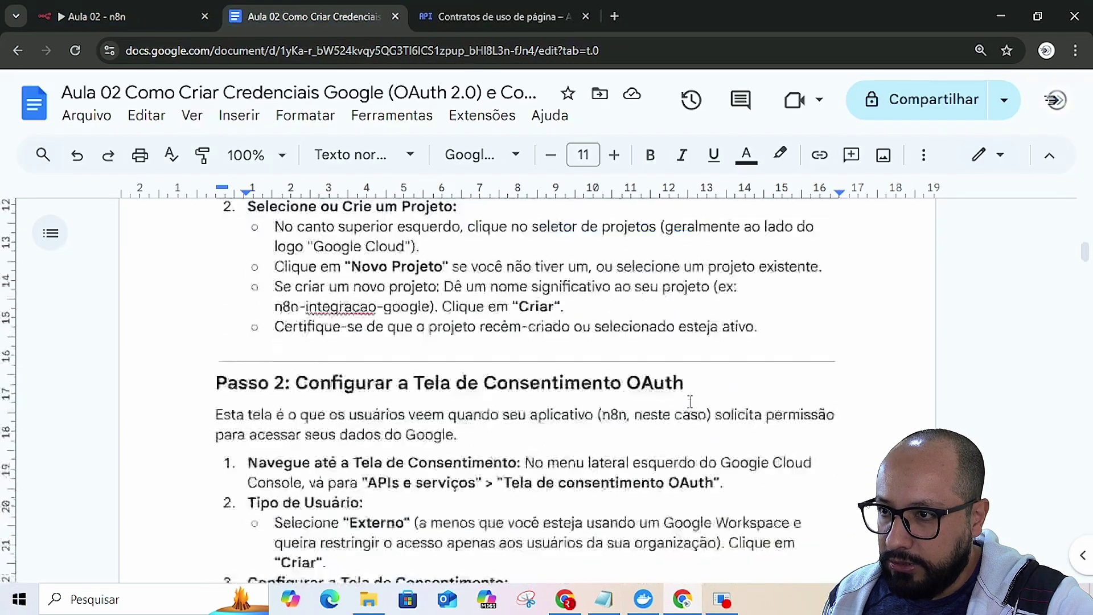
{"action": "scroll", "coordinate": [579, 373], "scroll_direction": "down", "scroll_amount": 10}
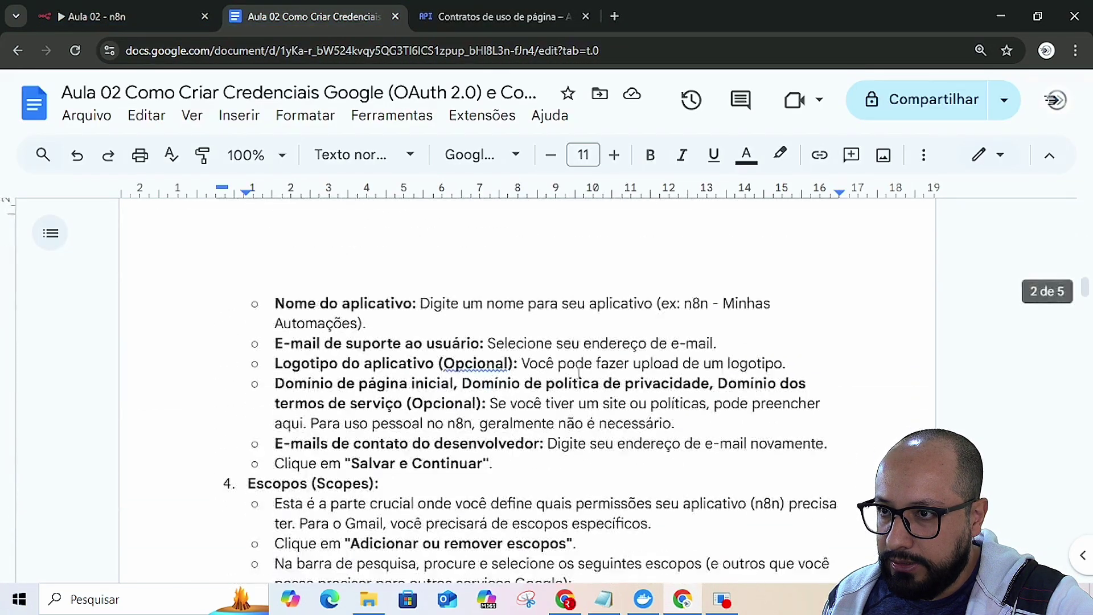
{"action": "scroll", "coordinate": [579, 373], "scroll_direction": "down", "scroll_amount": 7}
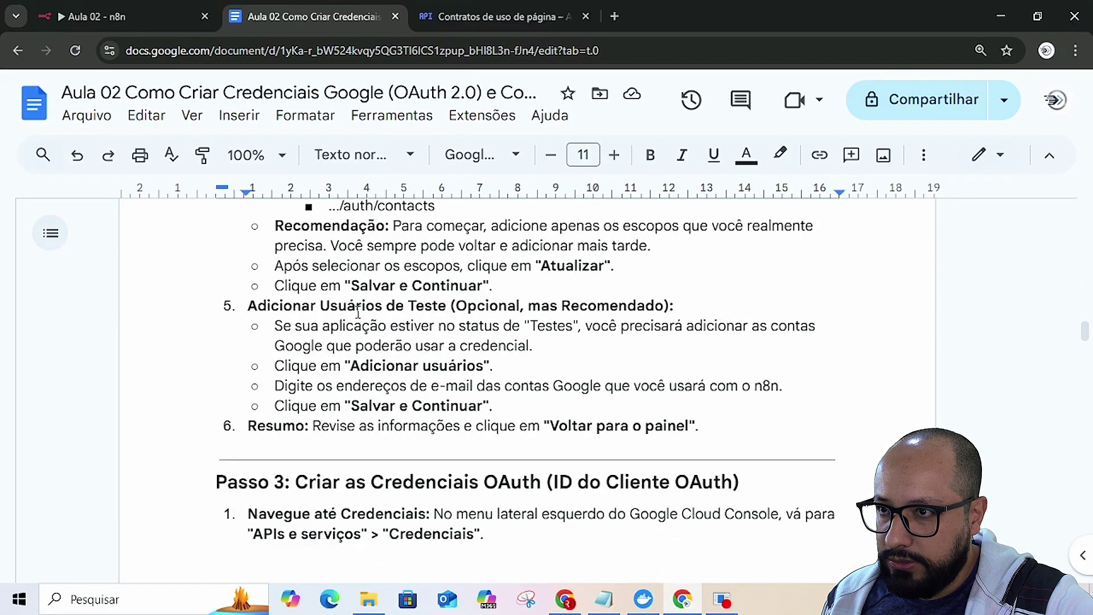
{"action": "scroll", "coordinate": [560, 390], "scroll_direction": "down", "scroll_amount": 3}
{"action": "scroll", "coordinate": [600, 371], "scroll_direction": "down", "scroll_amount": 9}
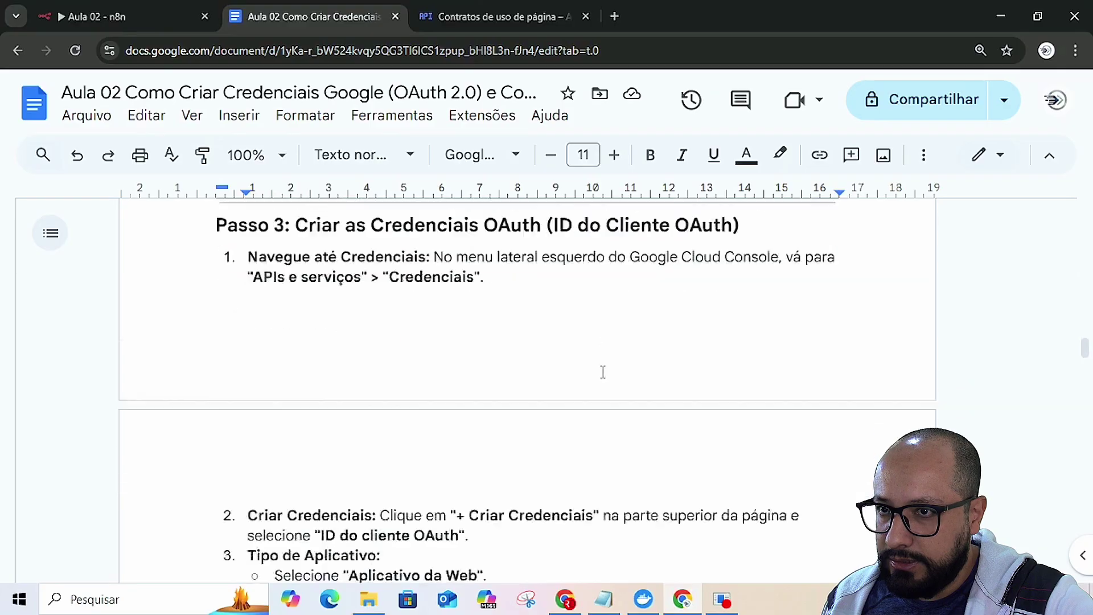
{"action": "scroll", "coordinate": [602, 372], "scroll_direction": "up", "scroll_amount": 5}
{"action": "scroll", "coordinate": [602, 372], "scroll_direction": "down", "scroll_amount": 1}
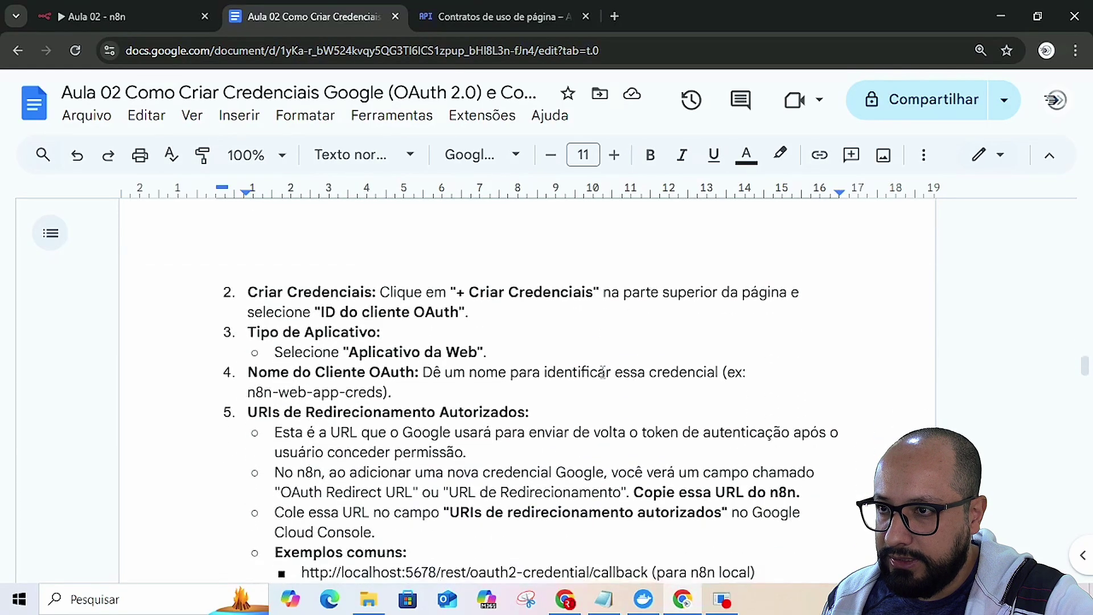
{"action": "scroll", "coordinate": [602, 372], "scroll_direction": "down", "scroll_amount": 4}
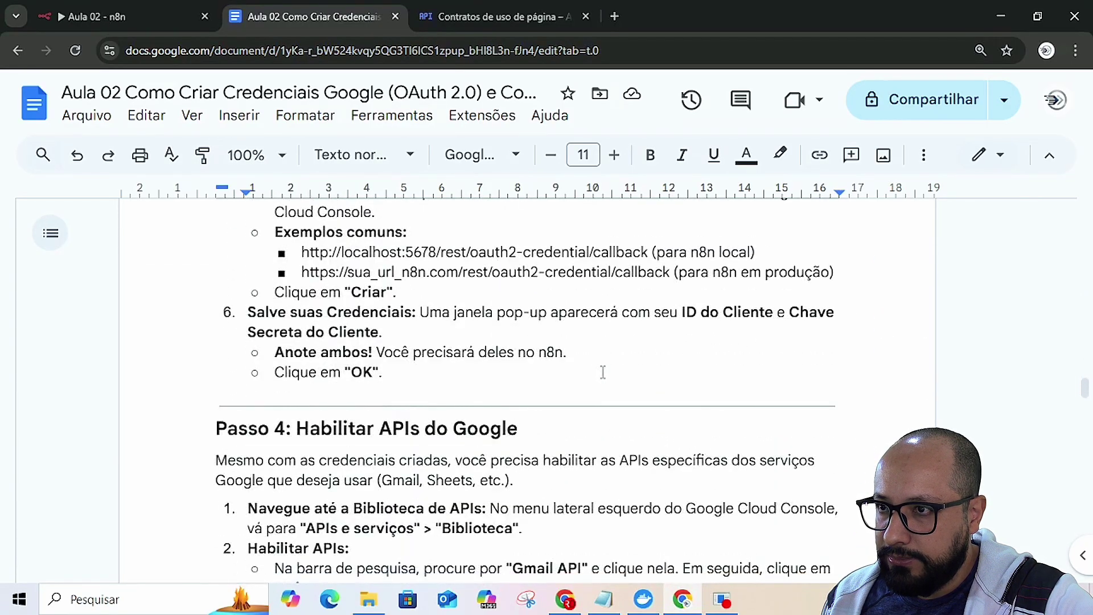
{"action": "scroll", "coordinate": [489, 353], "scroll_direction": "down", "scroll_amount": 4}
{"action": "scroll", "coordinate": [472, 356], "scroll_direction": "up", "scroll_amount": 2}
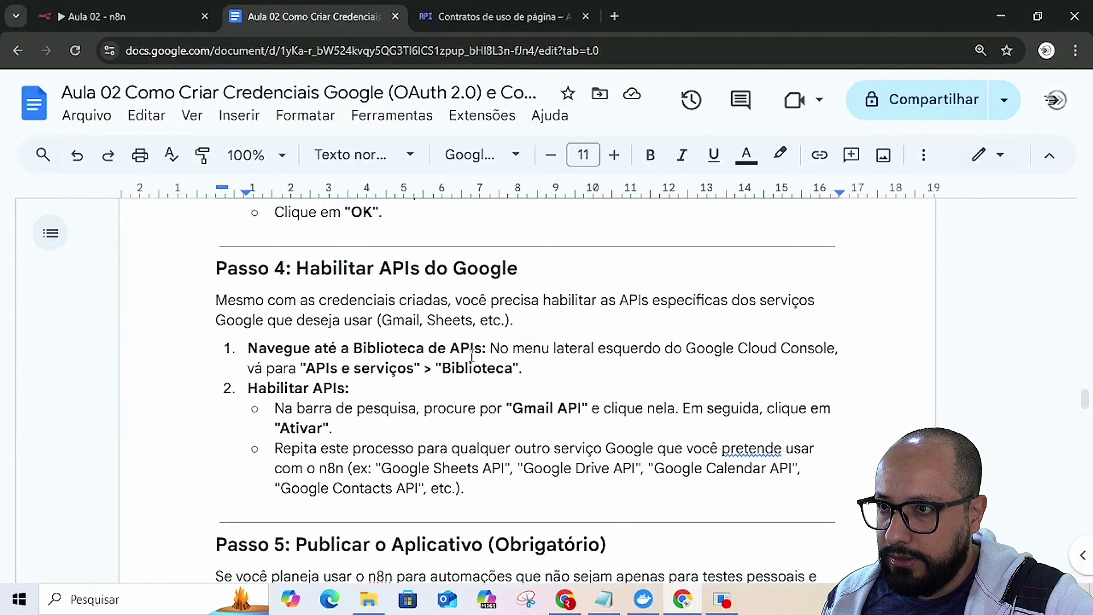
{"action": "scroll", "coordinate": [508, 287], "scroll_direction": "down", "scroll_amount": 3}
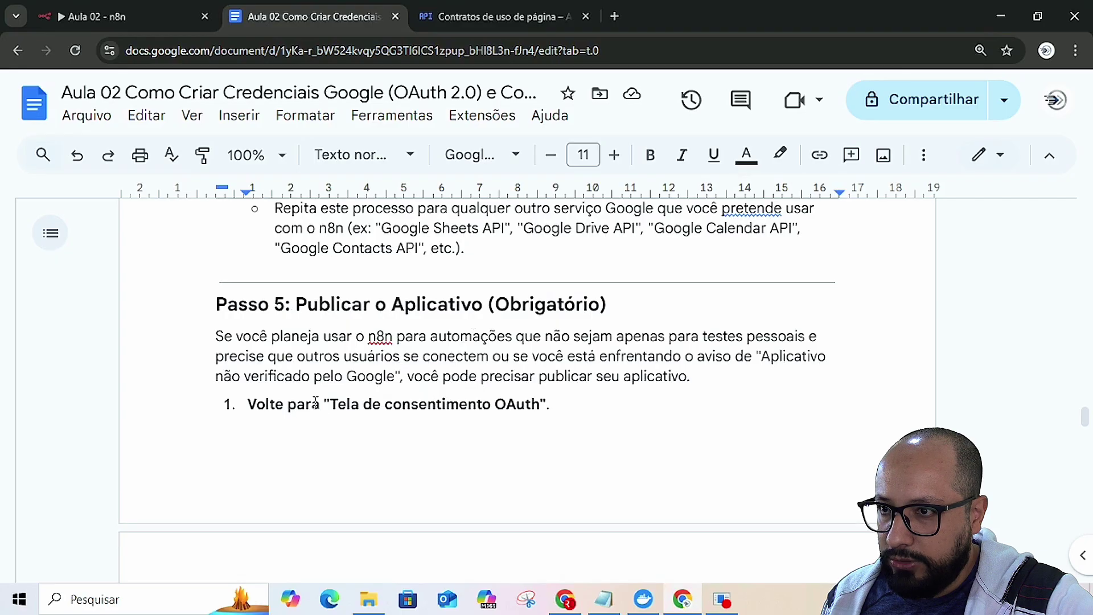
{"action": "scroll", "coordinate": [407, 420], "scroll_direction": "down", "scroll_amount": 3}
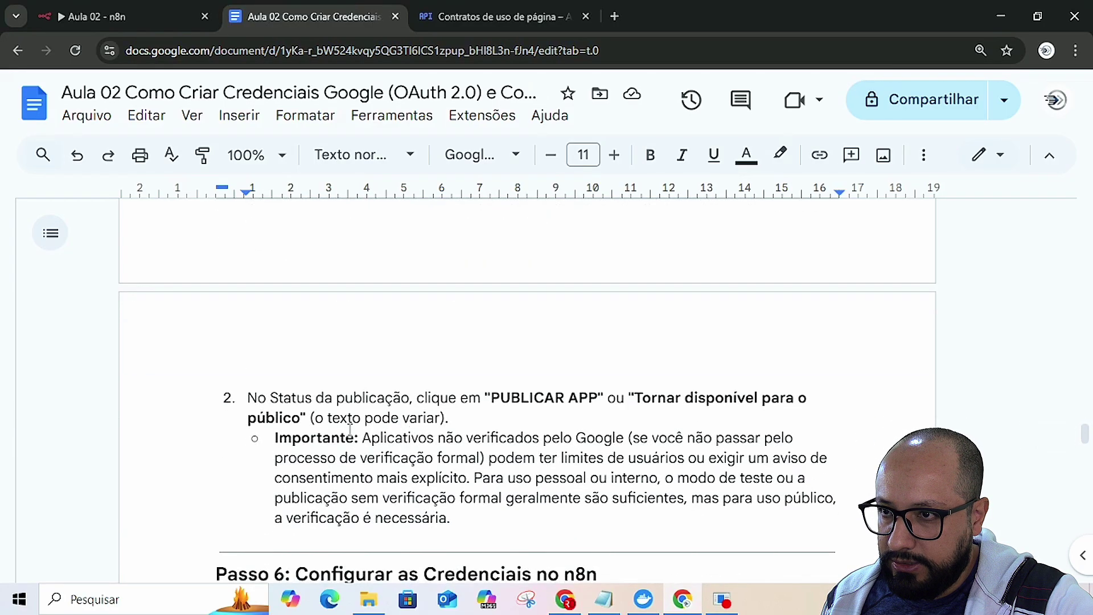
{"action": "scroll", "coordinate": [604, 421], "scroll_direction": "up", "scroll_amount": 3}
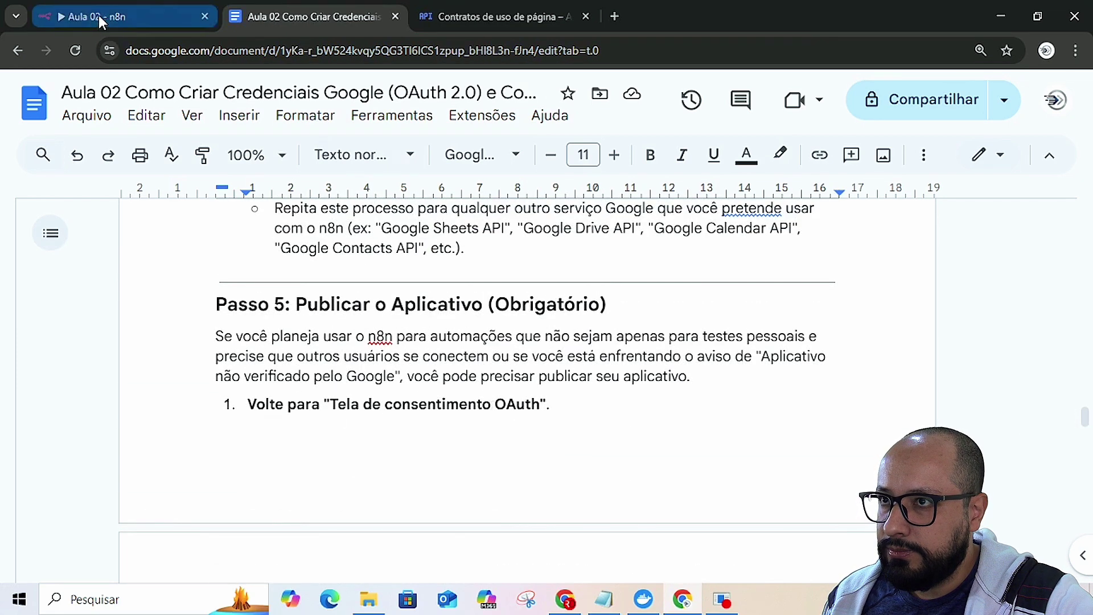
- Open Tela de permissão OAuth under APIs e serviços in Google Cloud
{"action": "left_click", "coordinate": [462, 18]}
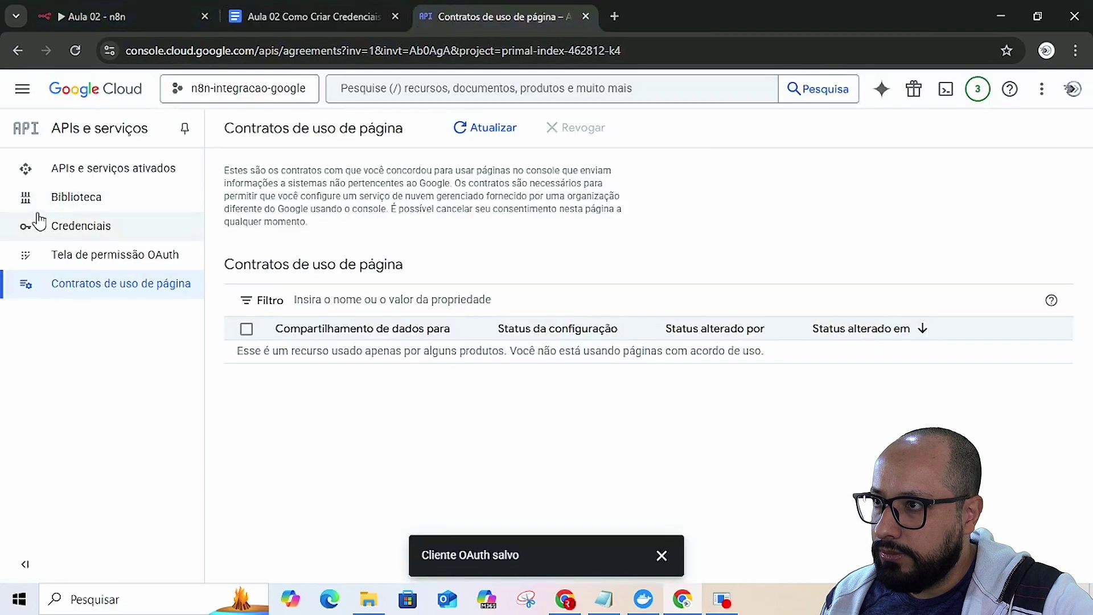
{"action": "left_click", "coordinate": [23, 91]}
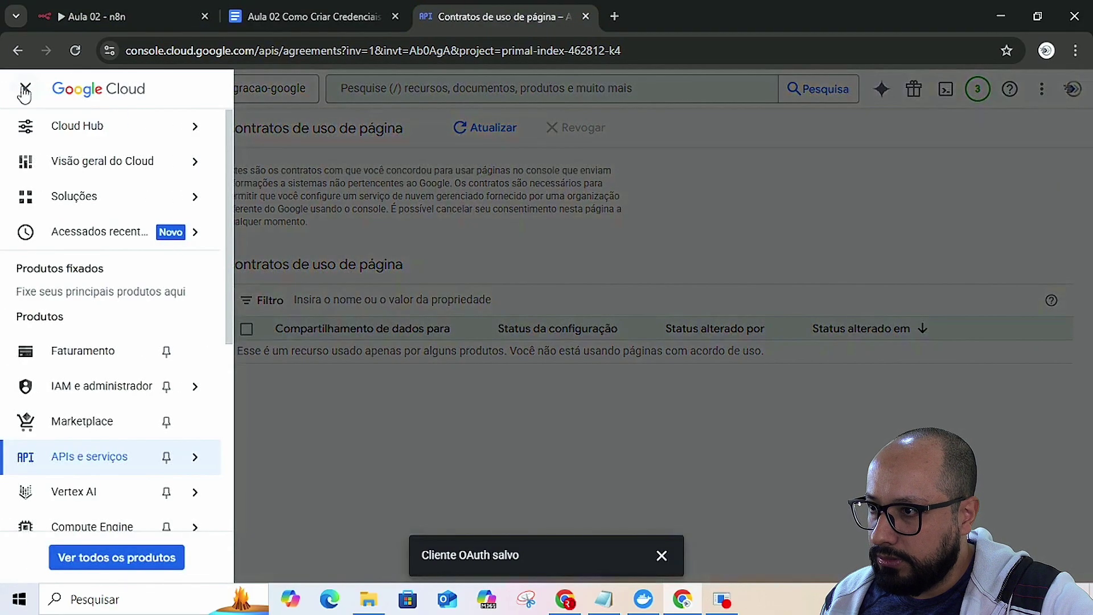
{"action": "mouse_move", "coordinate": [101, 467]}
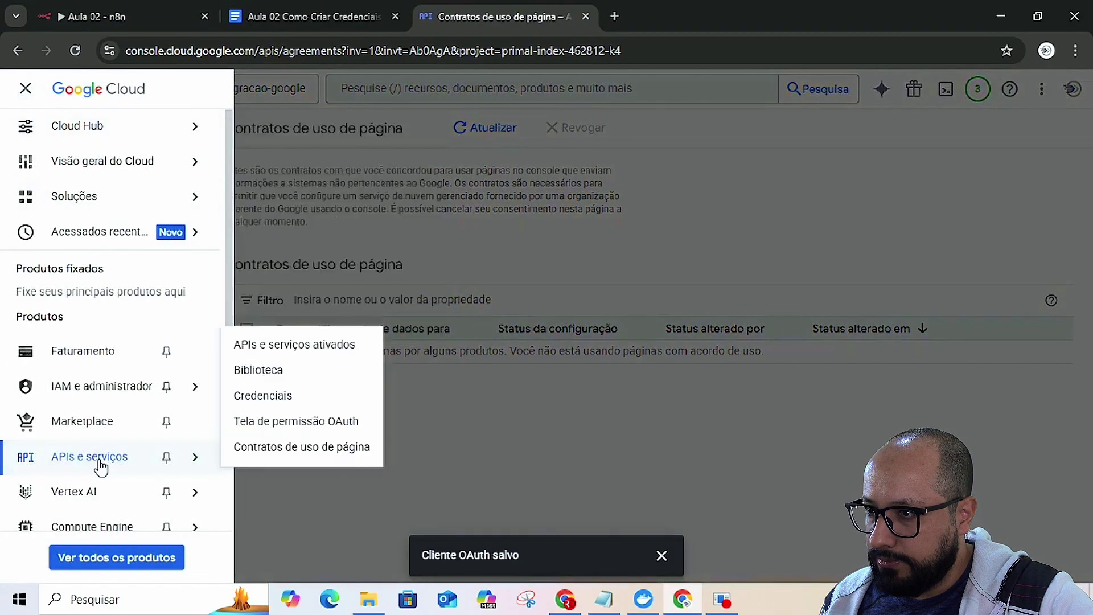
{"action": "left_click", "coordinate": [267, 422]}
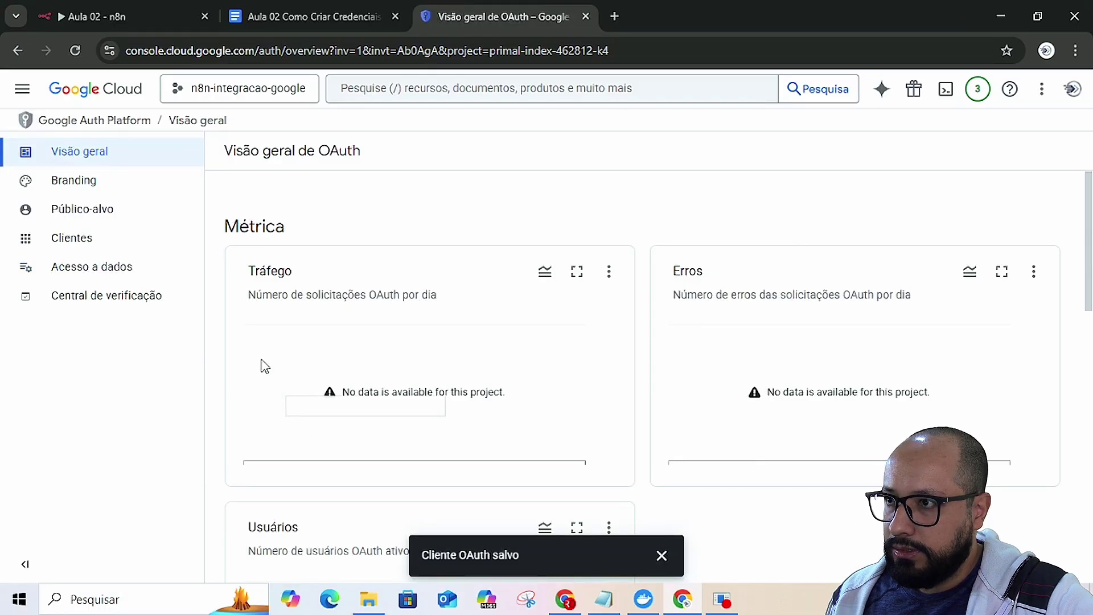
- Check the tutorial, then look through the OAuth app's Branding and Audience settings
{"action": "left_click", "coordinate": [349, 18]}
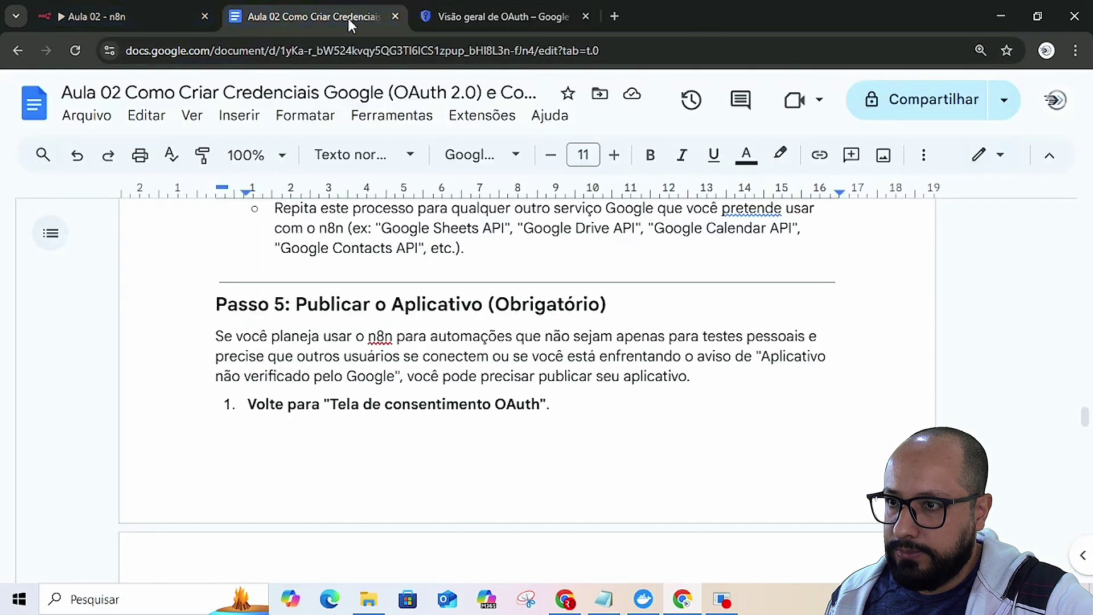
{"action": "scroll", "coordinate": [446, 409], "scroll_direction": "down", "scroll_amount": 5}
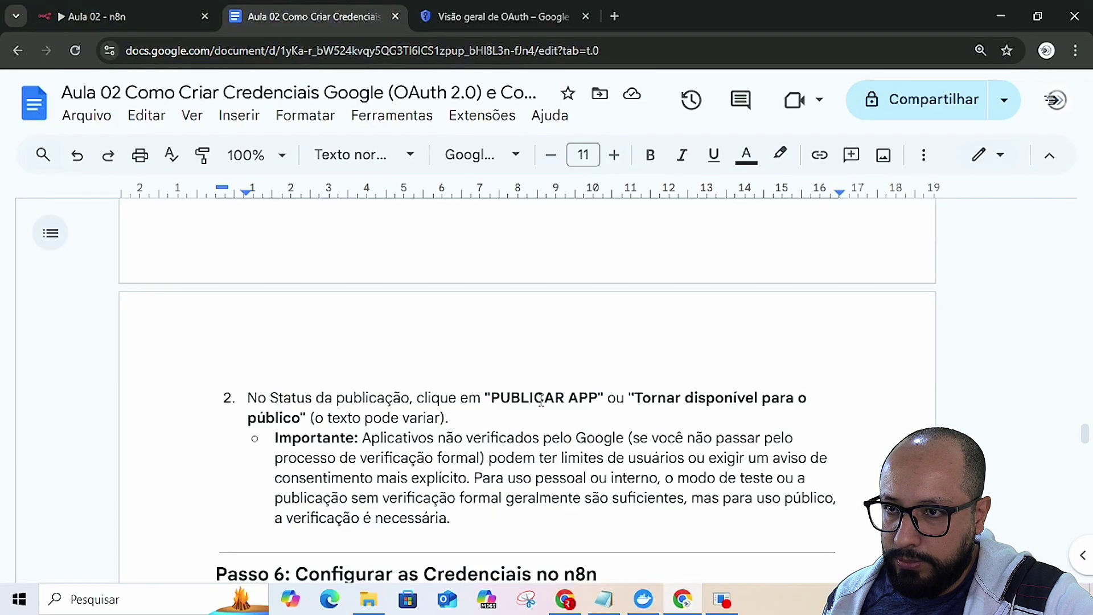
{"action": "left_click", "coordinate": [109, 12]}
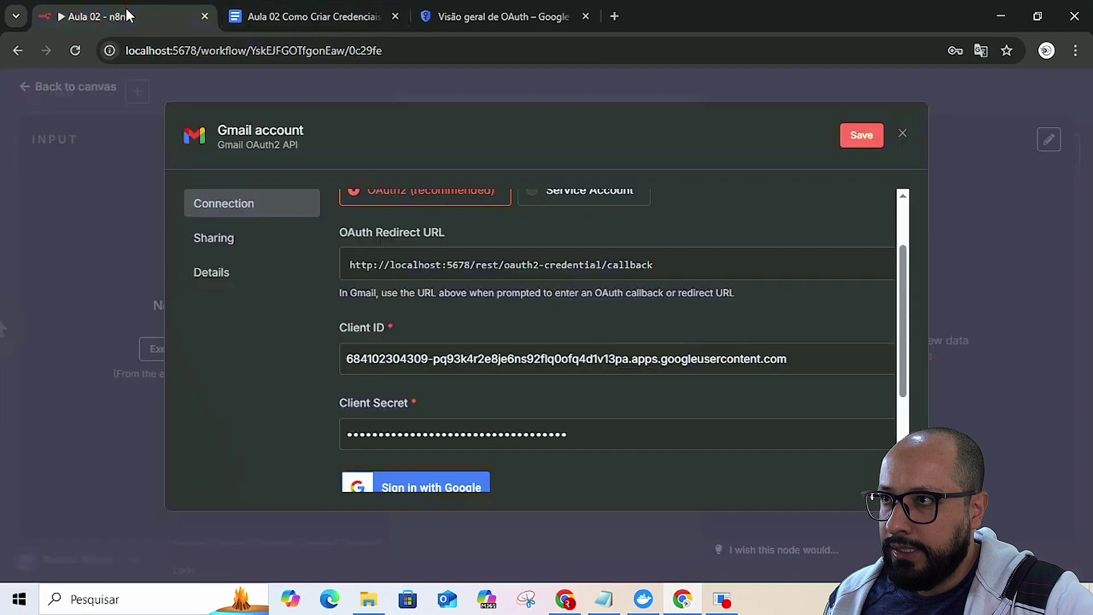
{"action": "left_click", "coordinate": [501, 17]}
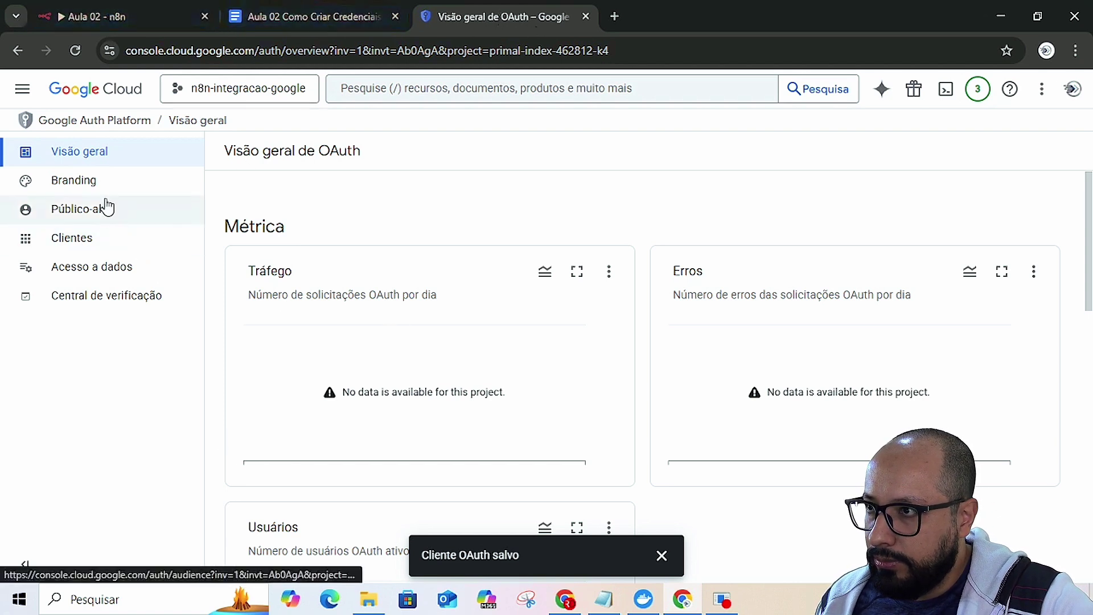
{"action": "left_click", "coordinate": [91, 182]}
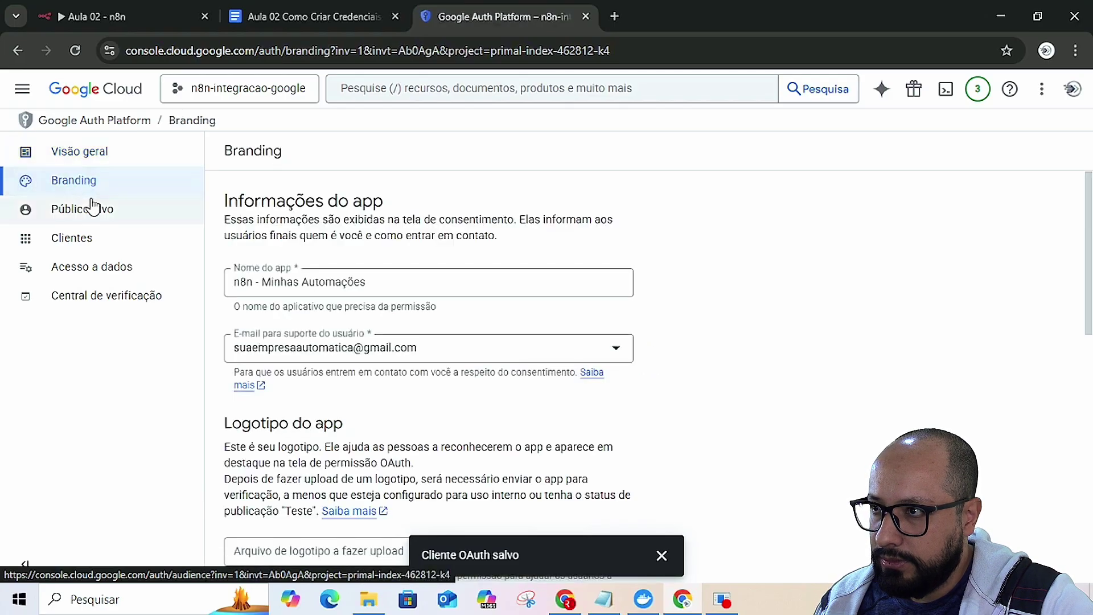
{"action": "left_click", "coordinate": [92, 213]}
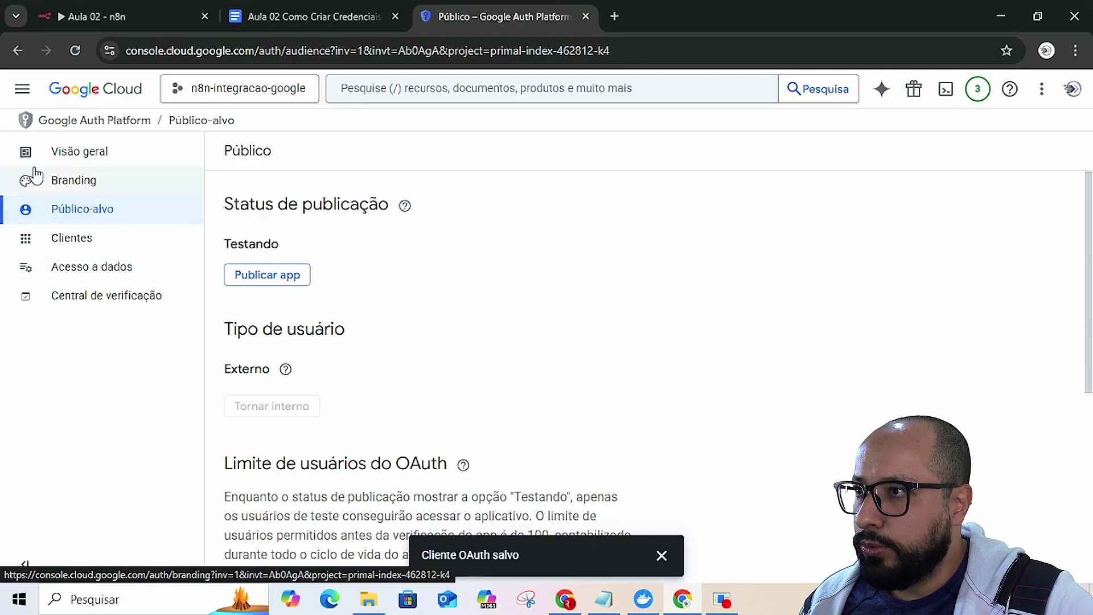
- Reopen the consent screen's Público-alvo page showing status Testando and user type Externo
{"action": "left_click", "coordinate": [23, 88]}
{"action": "mouse_move", "coordinate": [43, 114]}
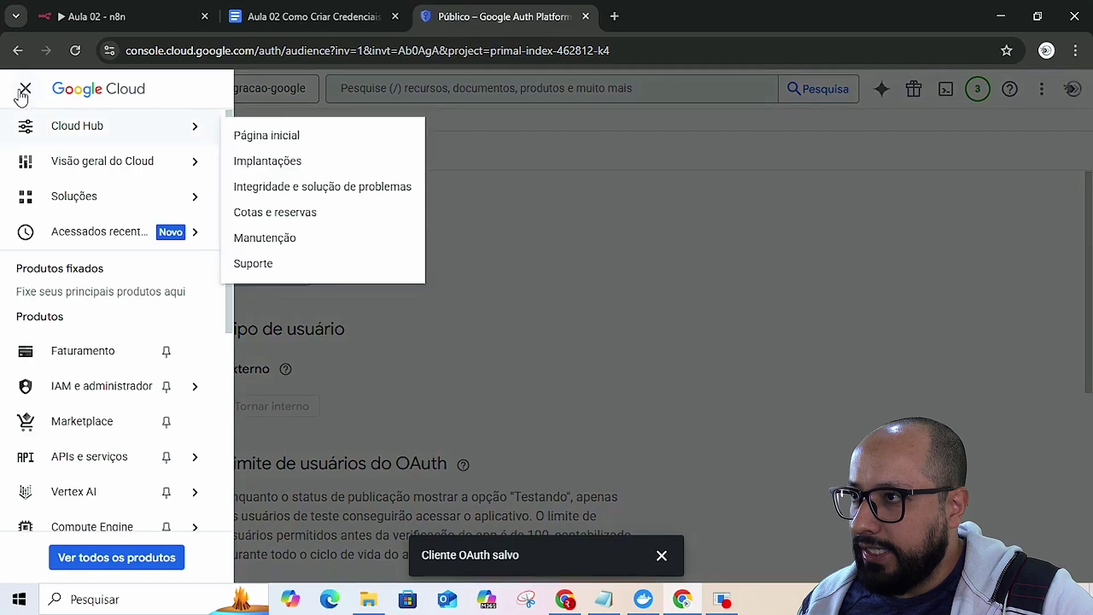
{"action": "left_click", "coordinate": [527, 312]}
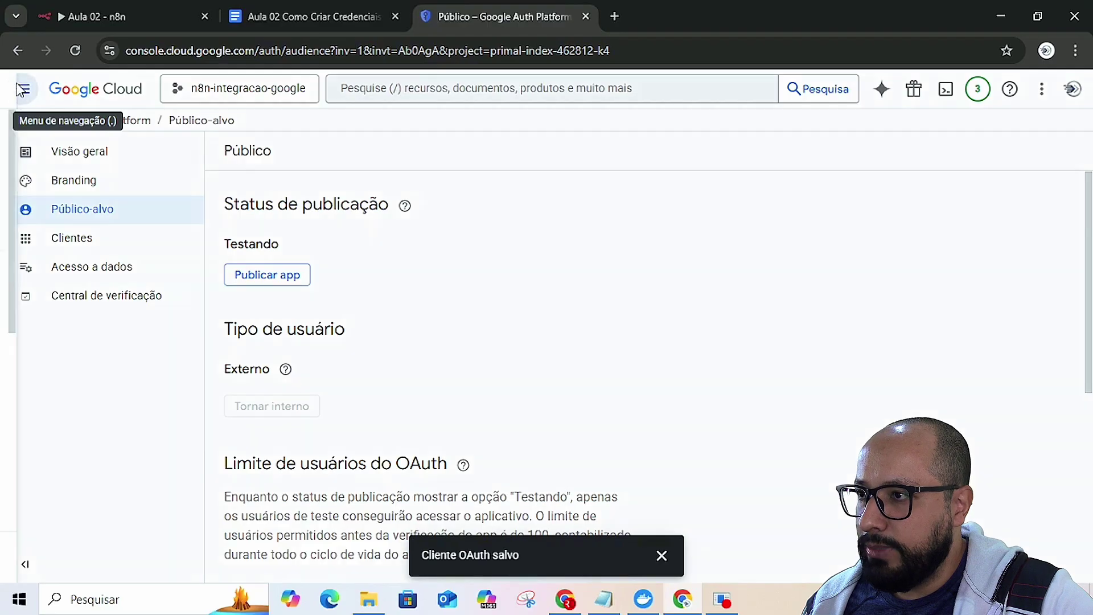
{"action": "left_click", "coordinate": [20, 90]}
{"action": "mouse_move", "coordinate": [72, 450]}
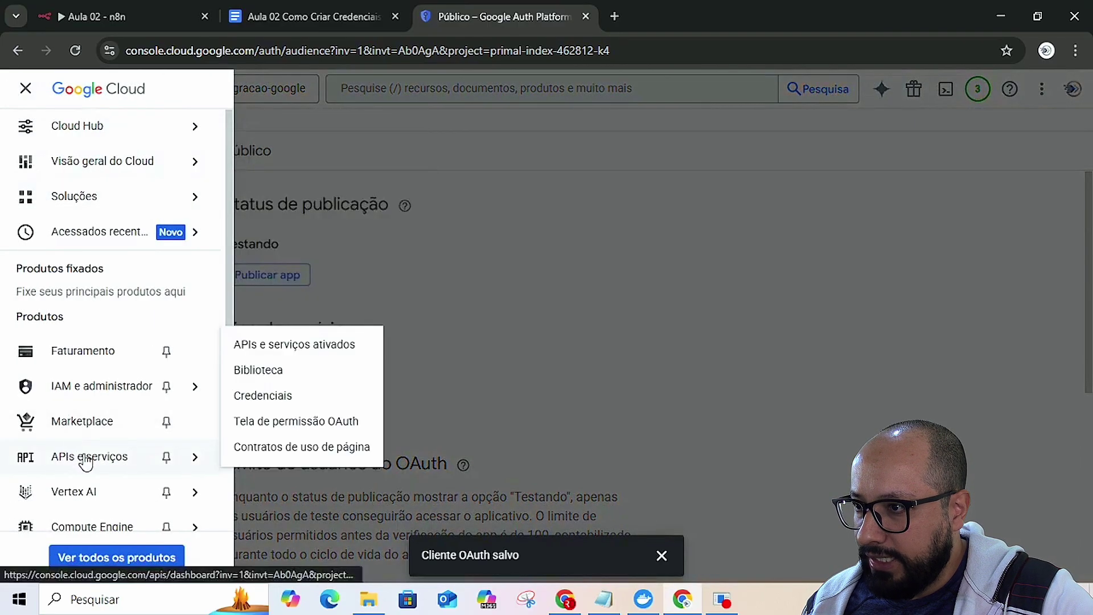
{"action": "left_click", "coordinate": [277, 423]}
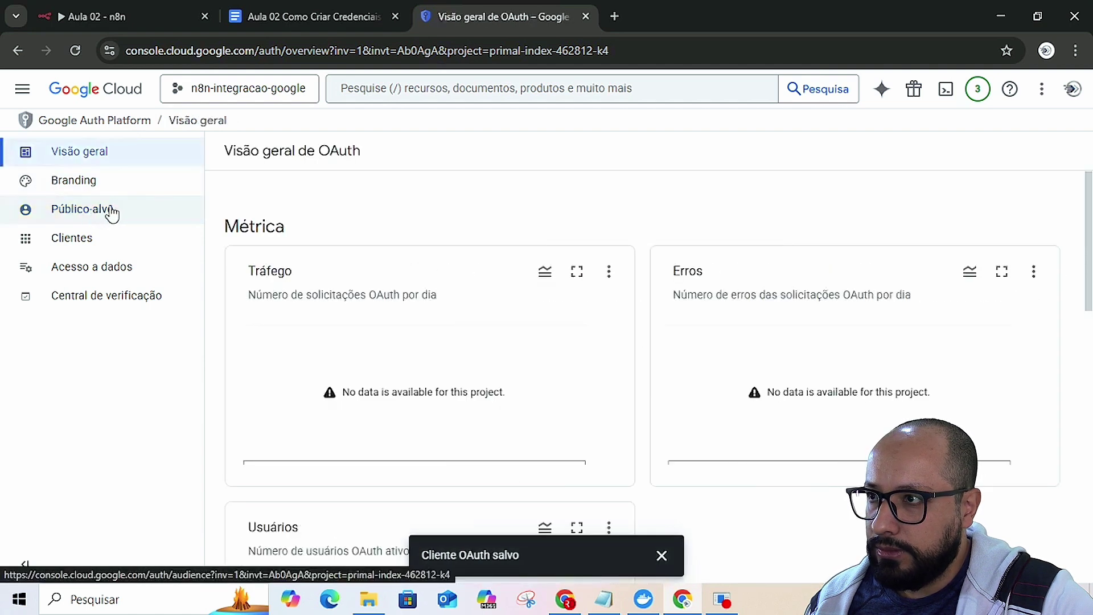
{"action": "left_click", "coordinate": [111, 212]}
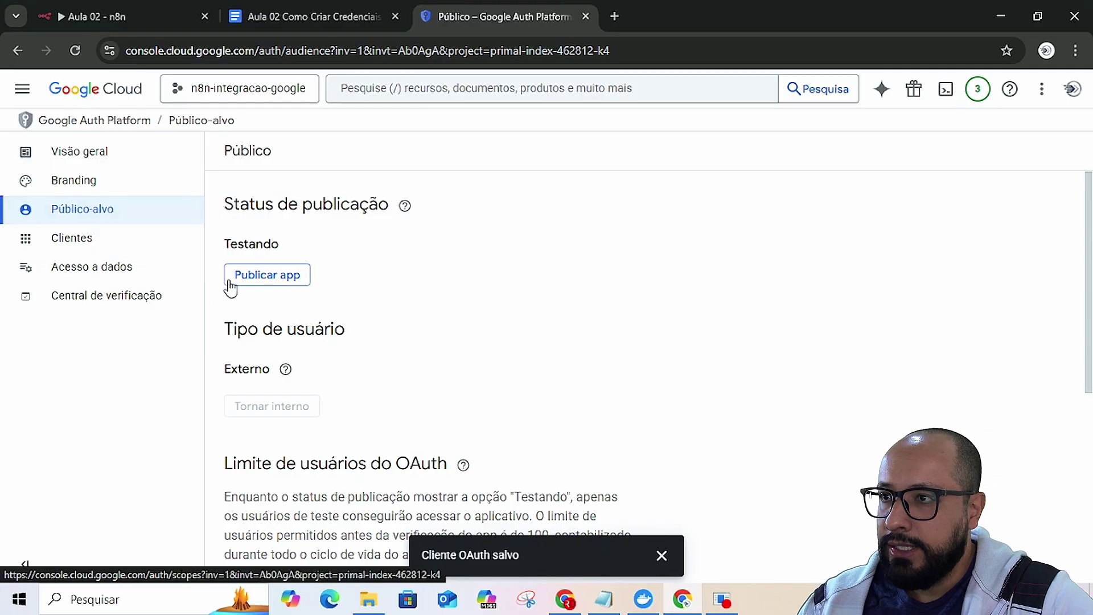
- Publish the OAuth app, confirming the move to Em produção
{"action": "left_click", "coordinate": [267, 276]}
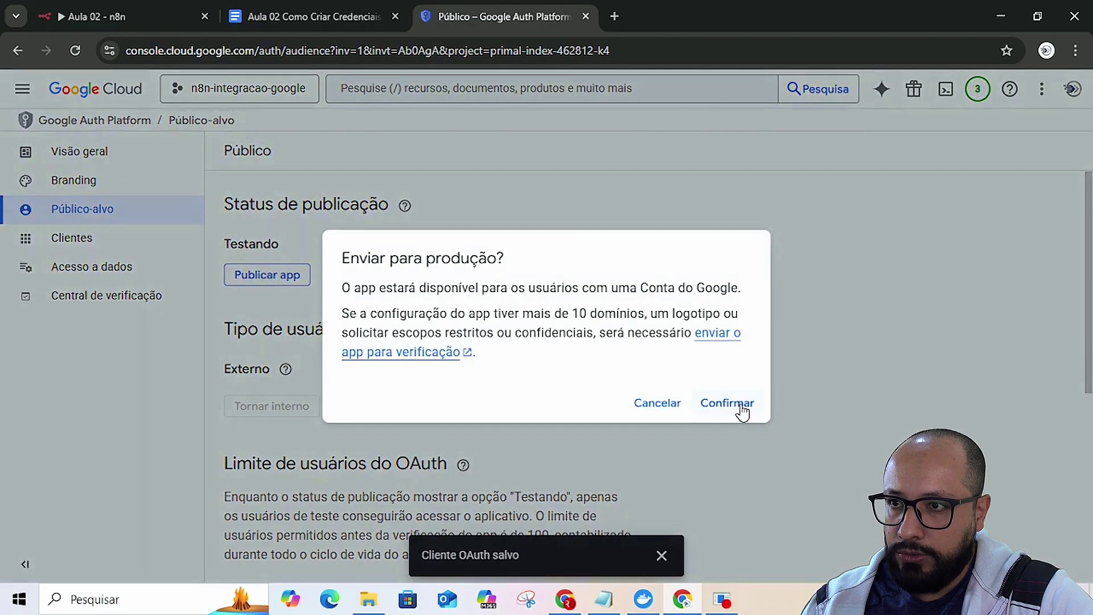
{"action": "left_click", "coordinate": [739, 402]}
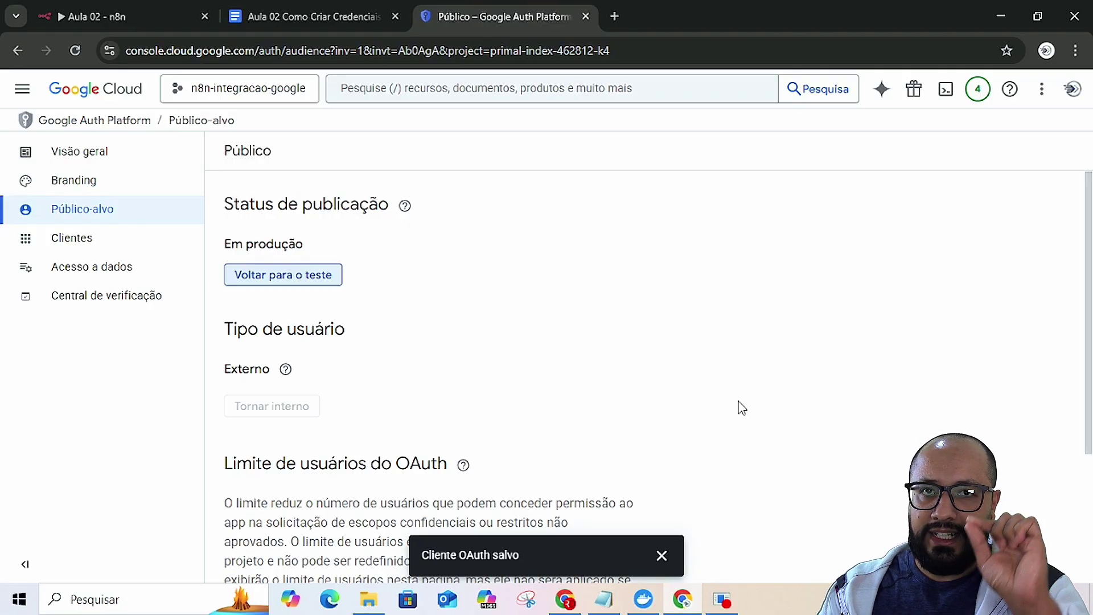
{"action": "left_click", "coordinate": [126, 16]}
- Recheck the Público-alvo page, then start Sign in with Google from n8n's Gmail credential
{"action": "scroll", "coordinate": [415, 483], "scroll_direction": "down", "scroll_amount": 2}
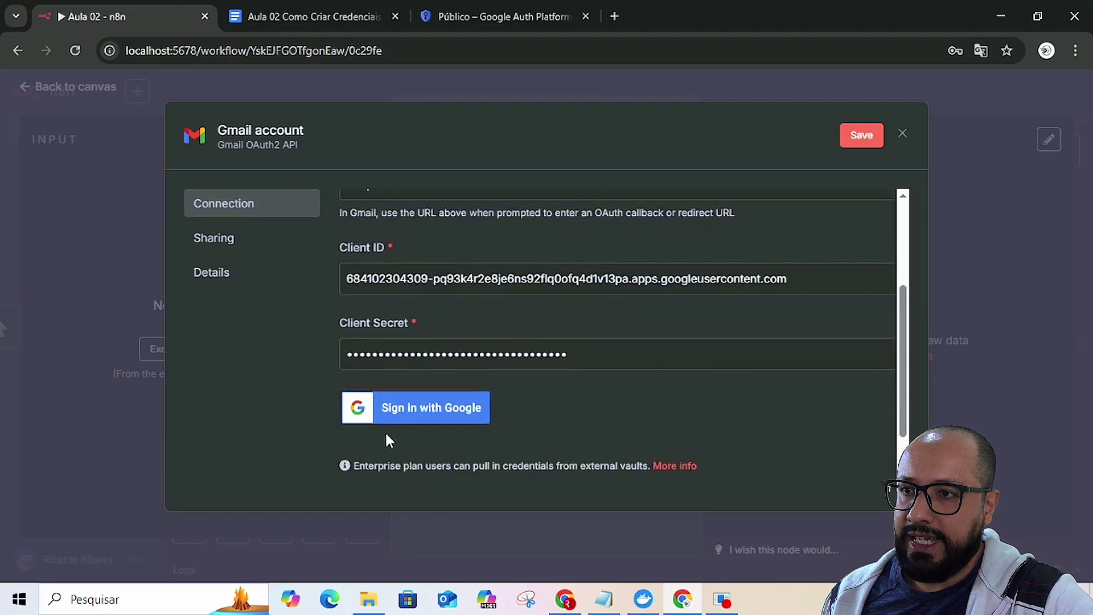
{"action": "left_click", "coordinate": [421, 13]}
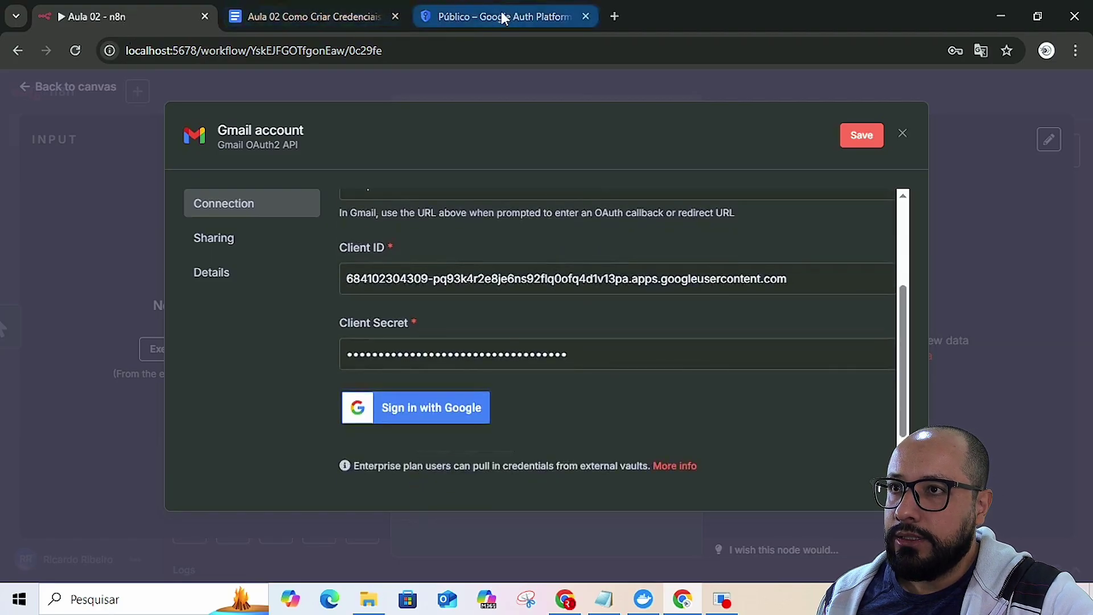
{"action": "scroll", "coordinate": [609, 323], "scroll_direction": "down", "scroll_amount": 3}
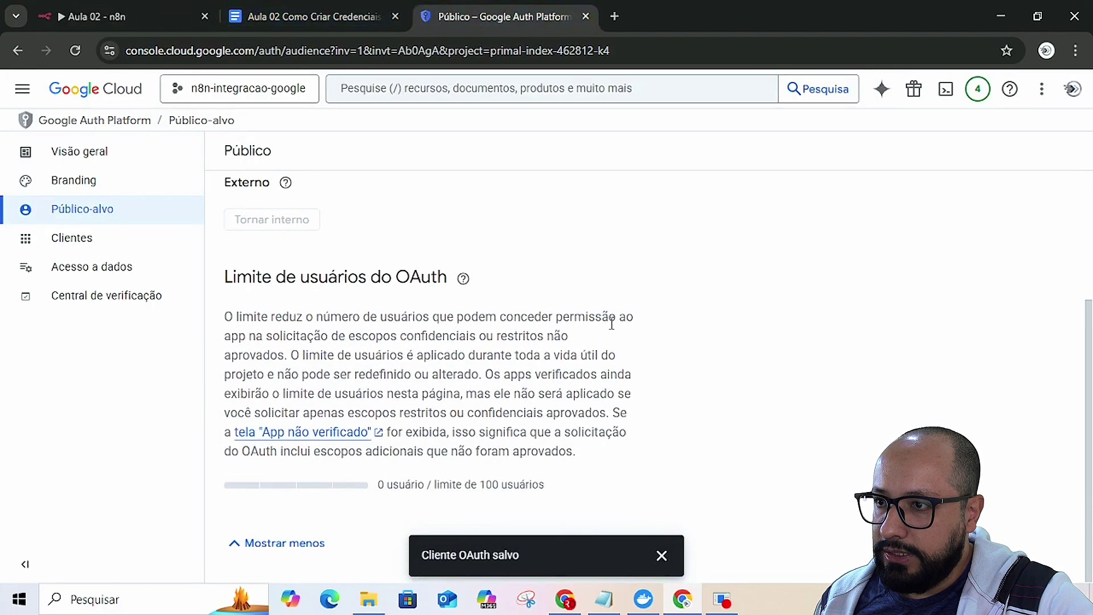
{"action": "scroll", "coordinate": [613, 332], "scroll_direction": "up", "scroll_amount": 3}
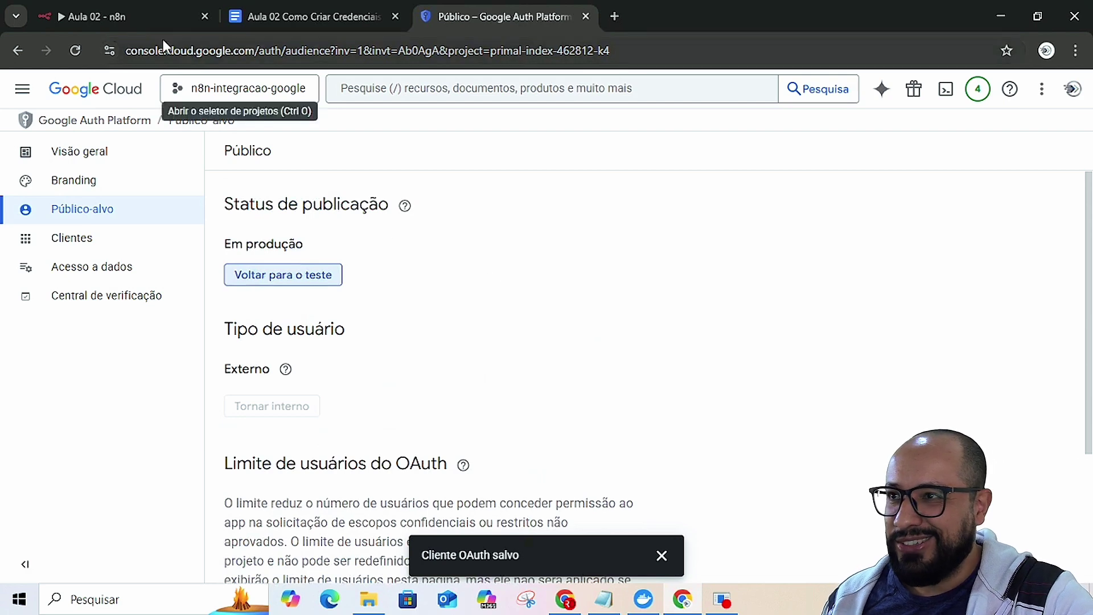
{"action": "left_click", "coordinate": [131, 17]}
{"action": "left_click", "coordinate": [406, 417]}
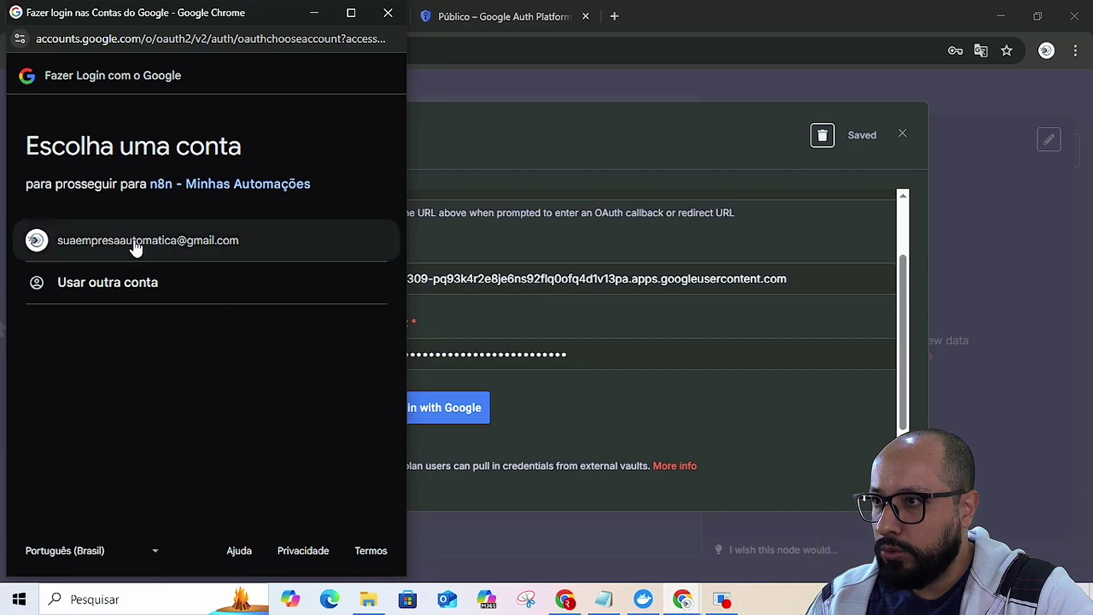
- Choose the Google account, bypass the unverified-app warning, and grant all Gmail permissions
{"action": "left_click", "coordinate": [134, 244]}
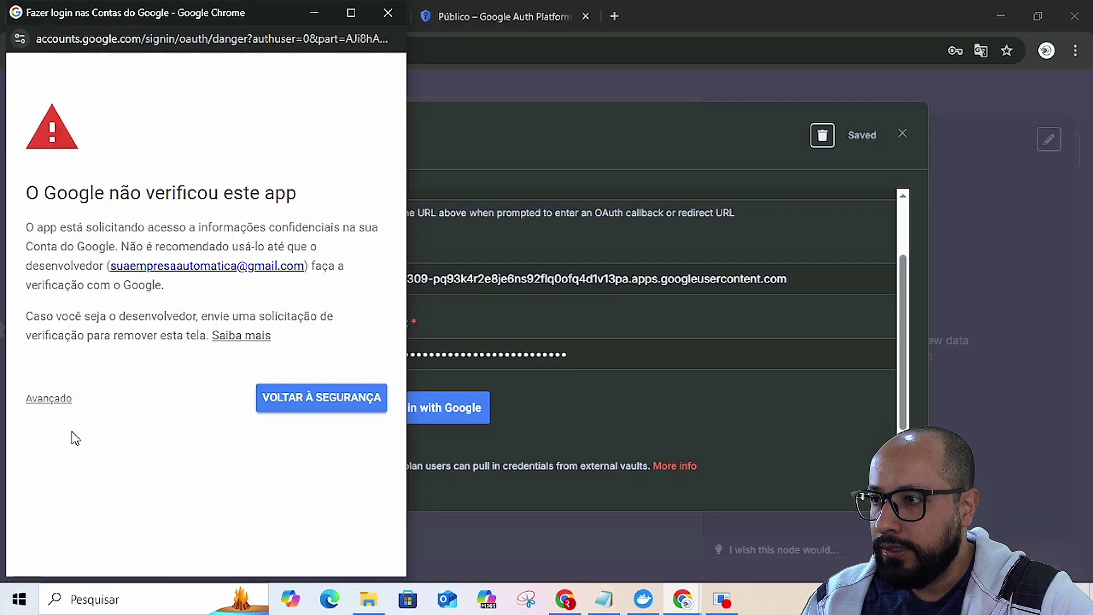
{"action": "left_click", "coordinate": [50, 399]}
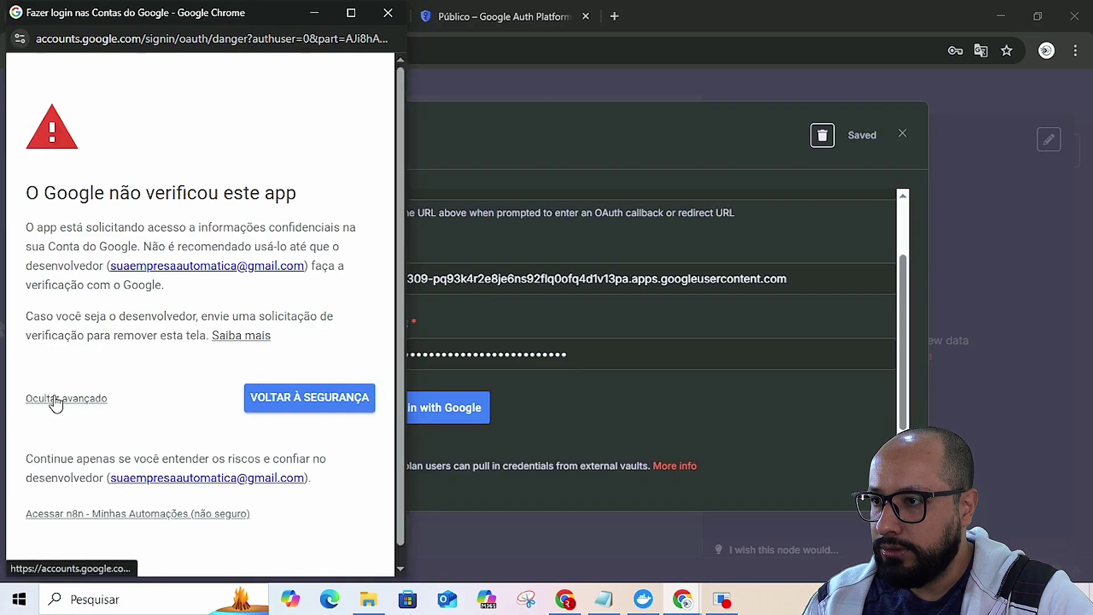
{"action": "left_click", "coordinate": [67, 514]}
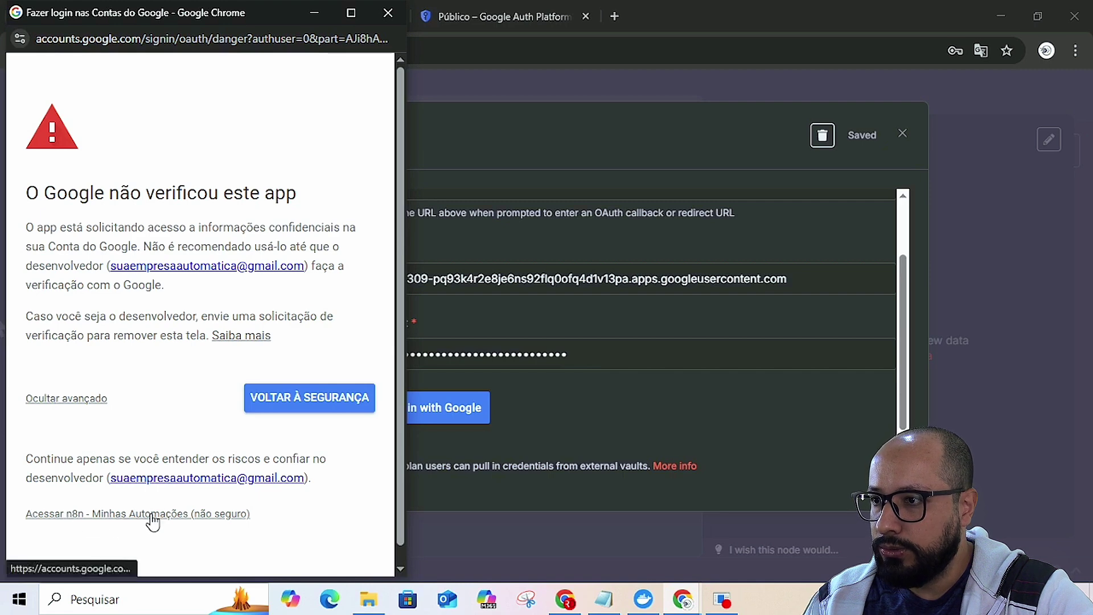
{"action": "left_click", "coordinate": [152, 515]}
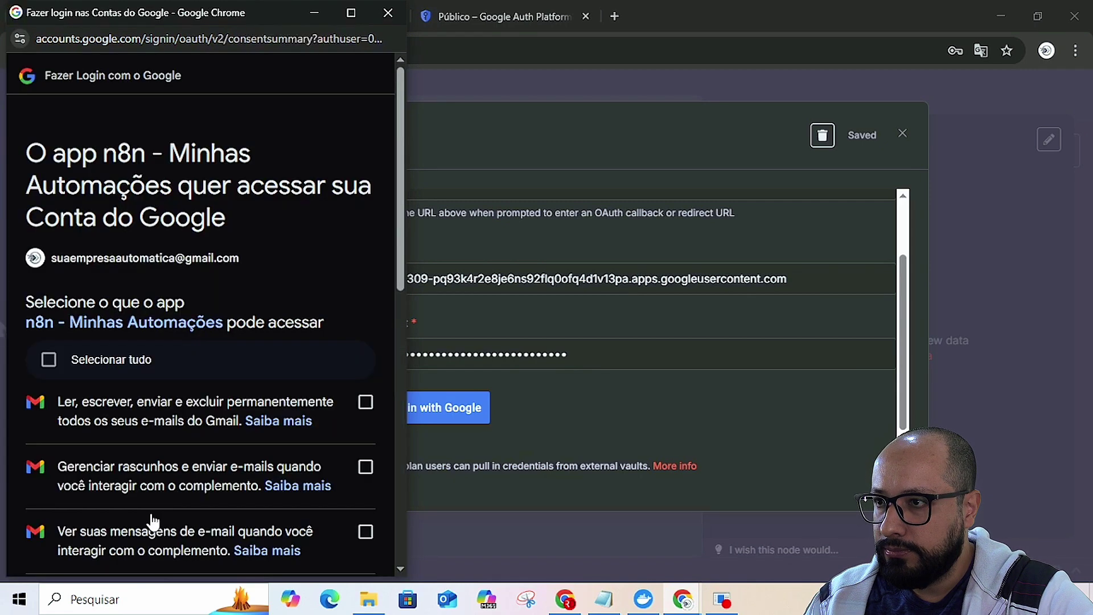
{"action": "left_click", "coordinate": [49, 364]}
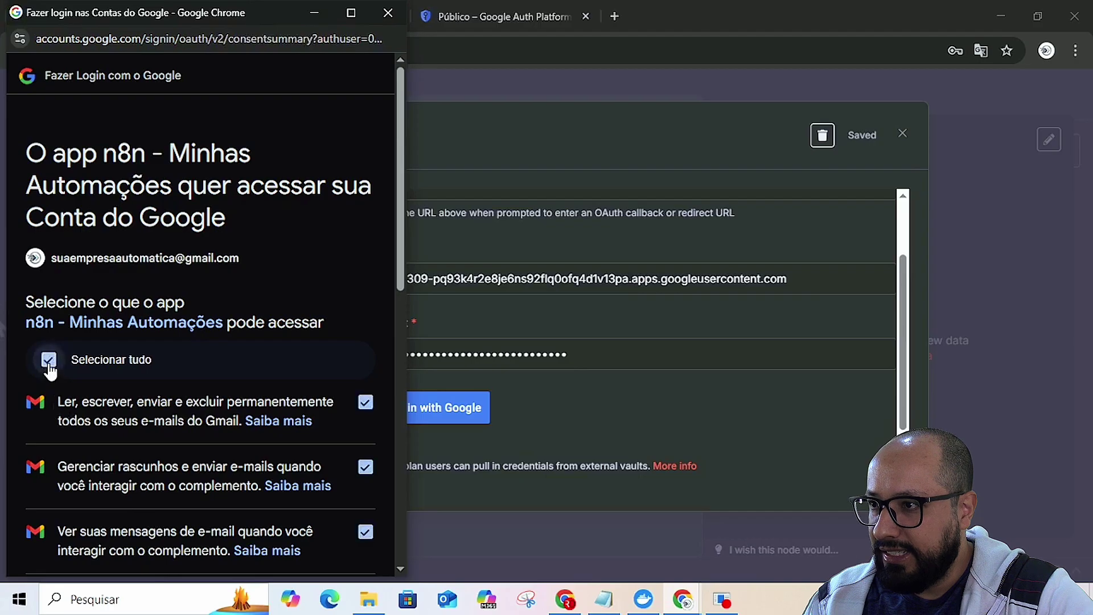
{"action": "scroll", "coordinate": [254, 473], "scroll_direction": "down", "scroll_amount": 10}
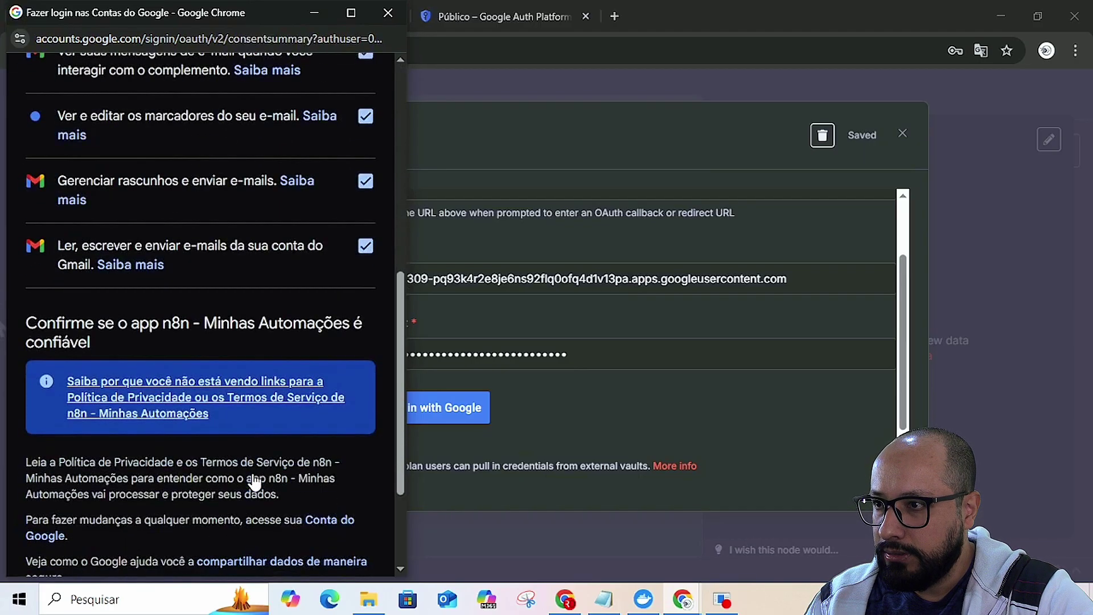
{"action": "left_click", "coordinate": [281, 497]}
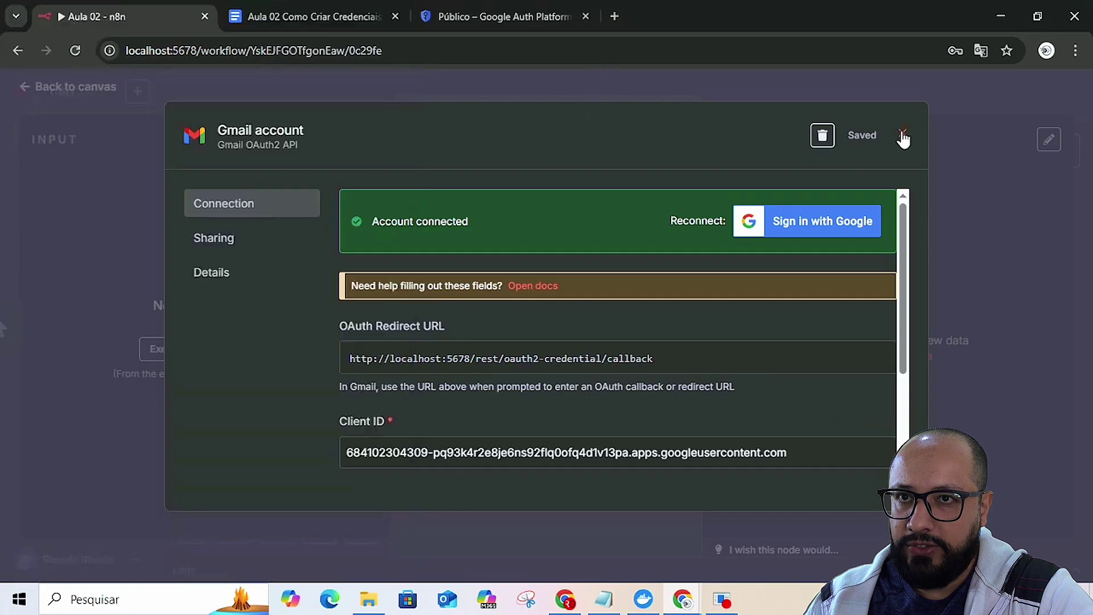
- Close the connected Gmail credential, decline saving the password, and return to the workflow canvas
{"action": "left_click", "coordinate": [902, 133]}
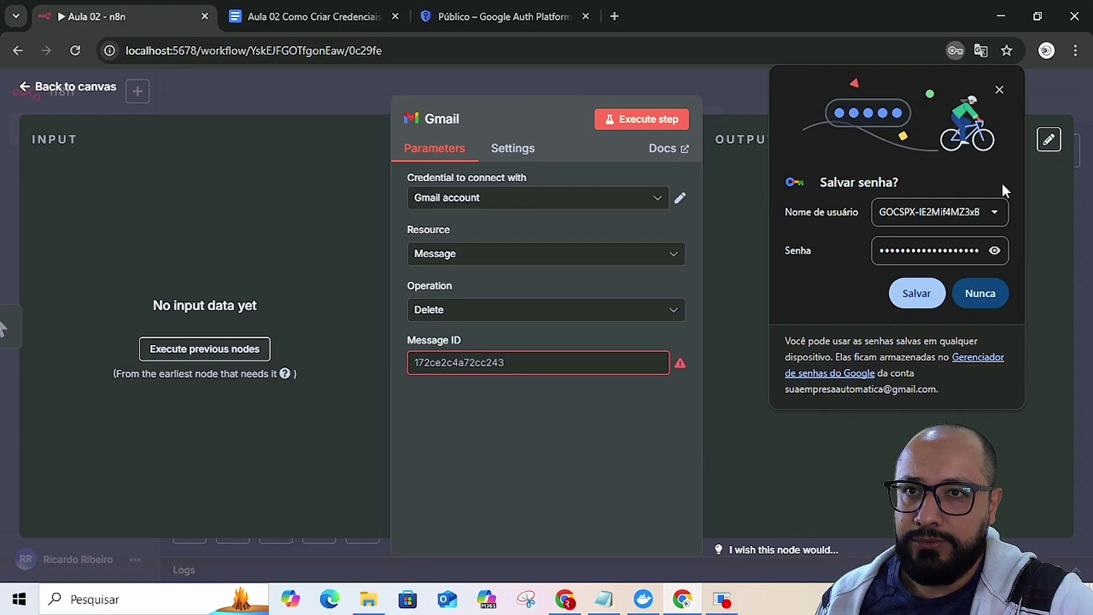
{"action": "left_click", "coordinate": [998, 90]}
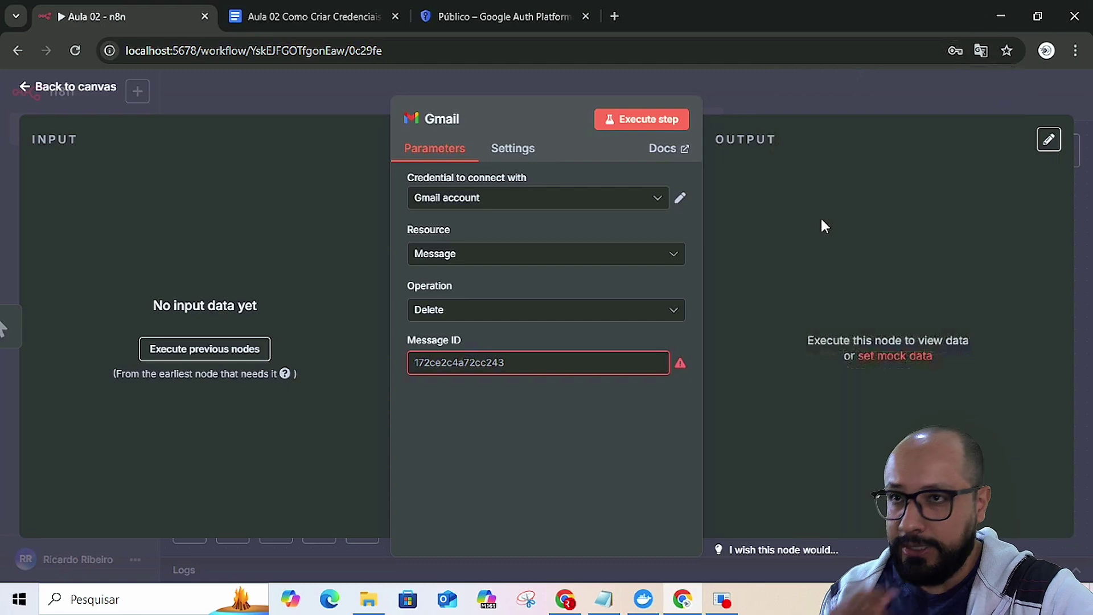
{"action": "left_click", "coordinate": [809, 101]}
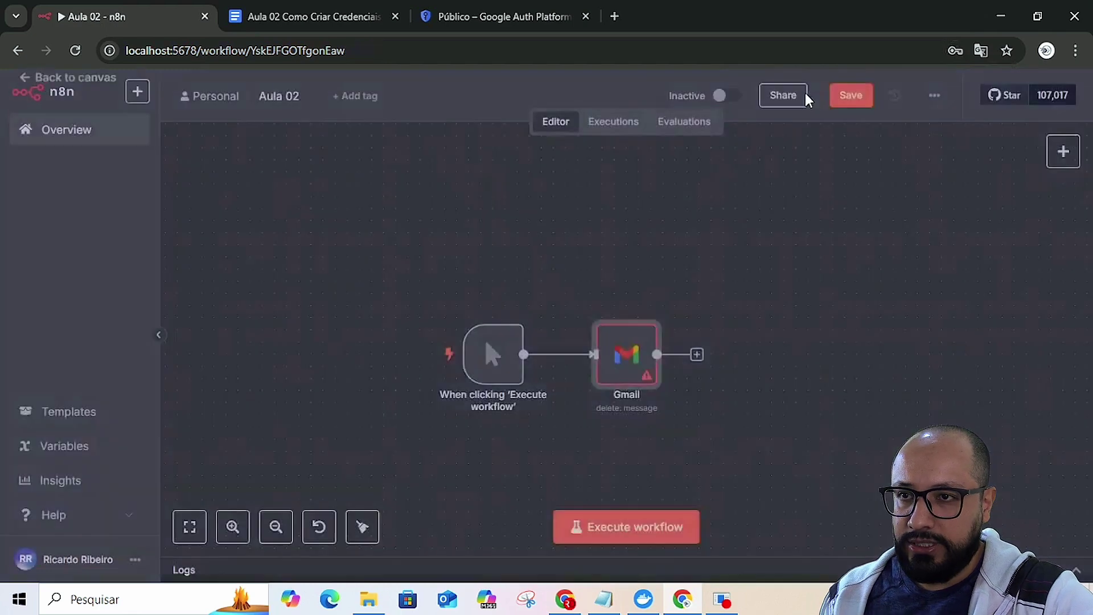
- Add a Google Drive node with the 'Delete a file' action after the Gmail node
{"action": "left_click", "coordinate": [697, 356]}
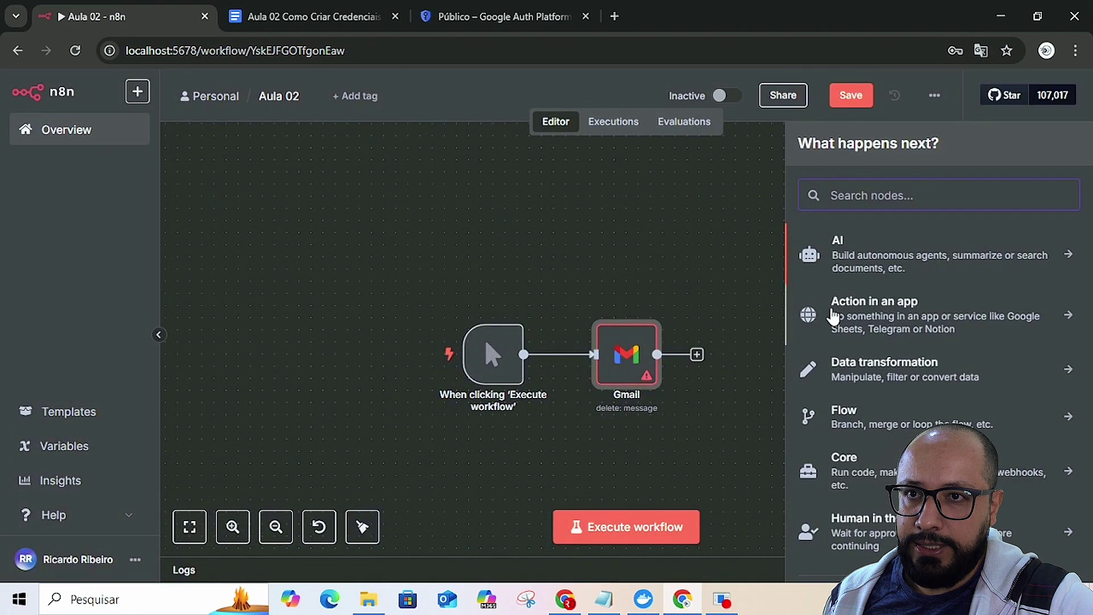
{"action": "type", "text": "drive"}
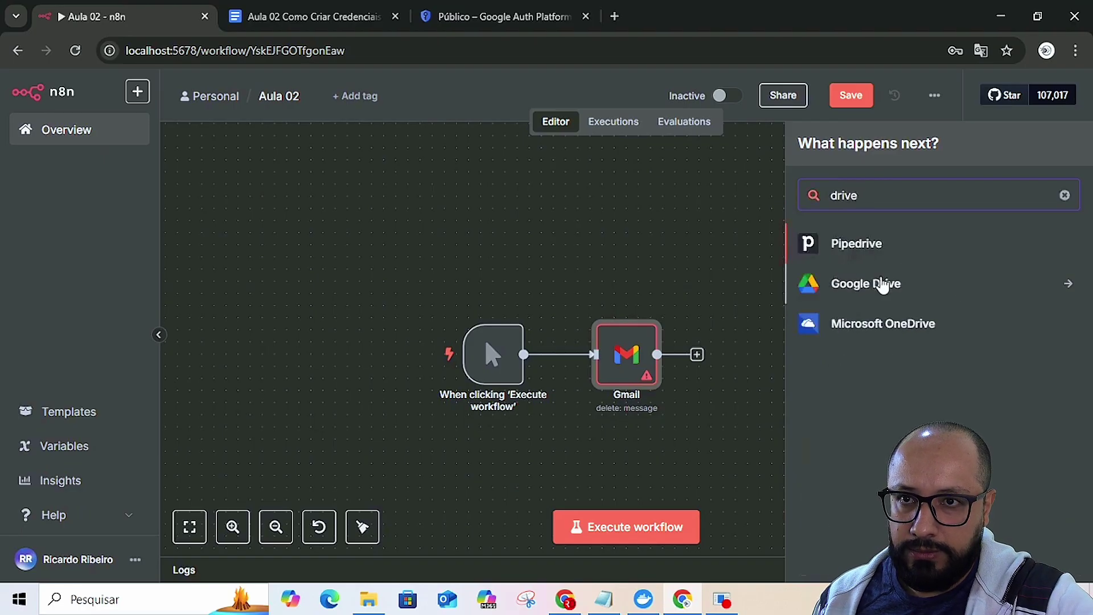
{"action": "left_click", "coordinate": [886, 283]}
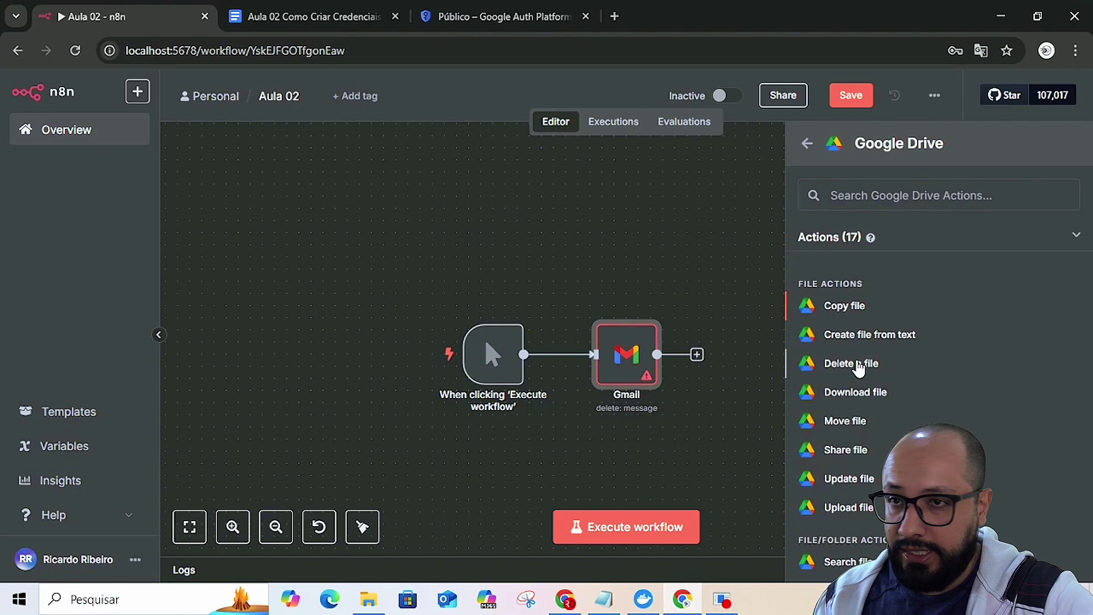
{"action": "left_click", "coordinate": [860, 362]}
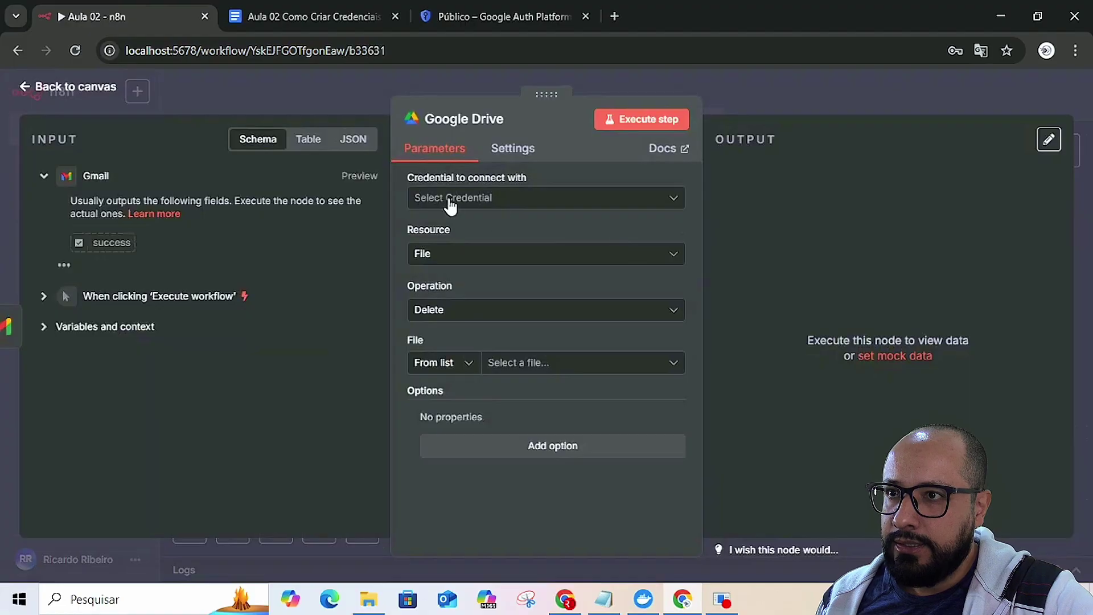
- Start a new Google Drive credential and clear the autofilled Client Secret
{"action": "left_click", "coordinate": [519, 202]}
{"action": "left_click", "coordinate": [487, 238]}
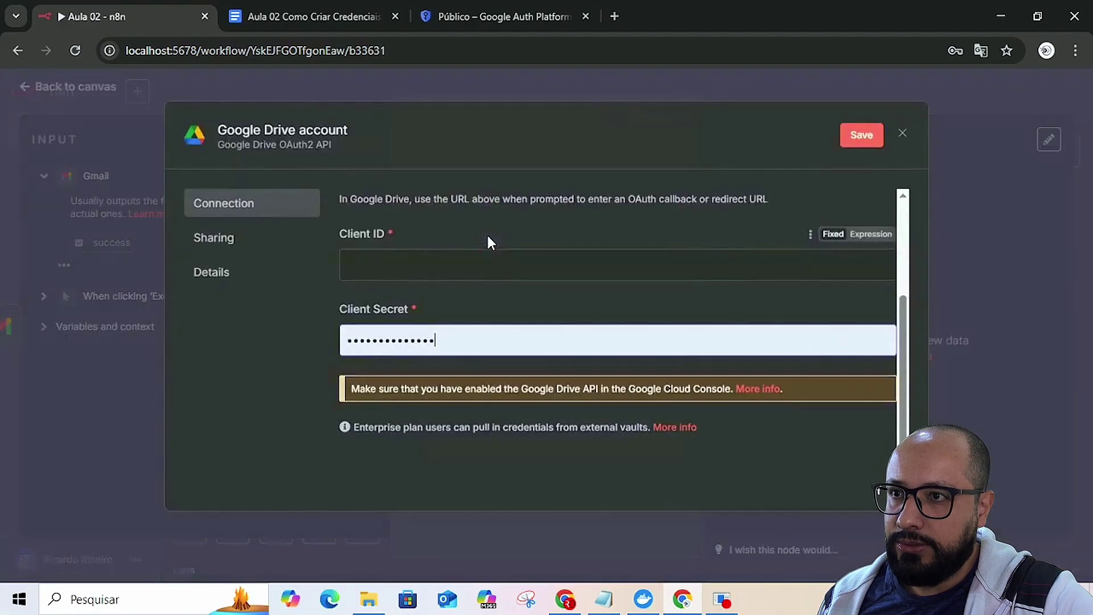
{"action": "double_click", "coordinate": [432, 340]}
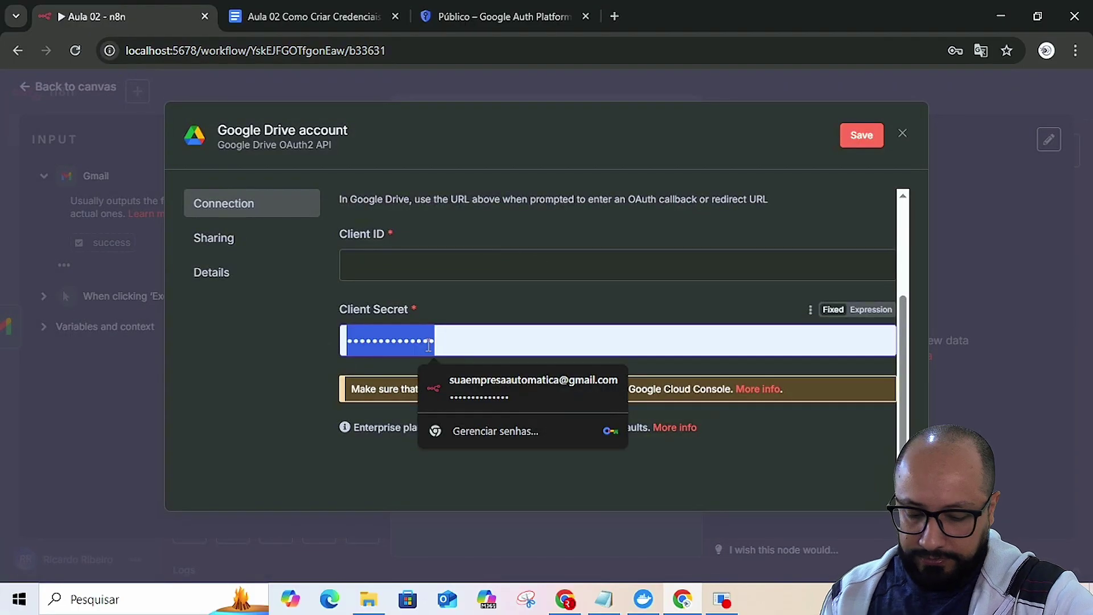
{"action": "key", "text": "BackSpace"}
{"action": "left_click", "coordinate": [317, 344]}
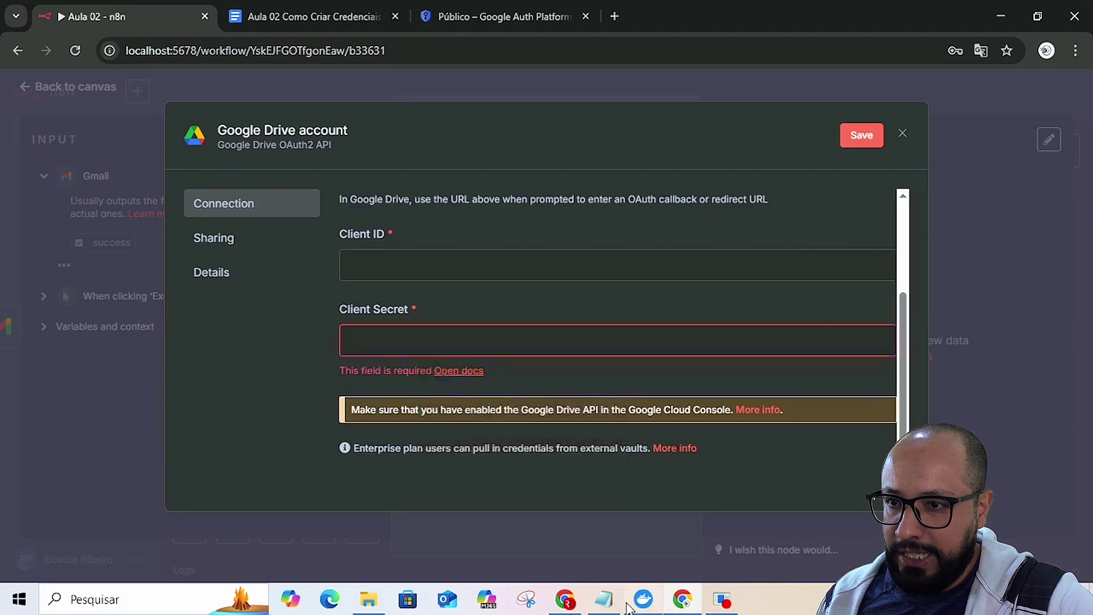
- Paste a value from the notes into Client ID, leaving the Client Secret field empty
{"action": "left_click", "coordinate": [604, 599]}
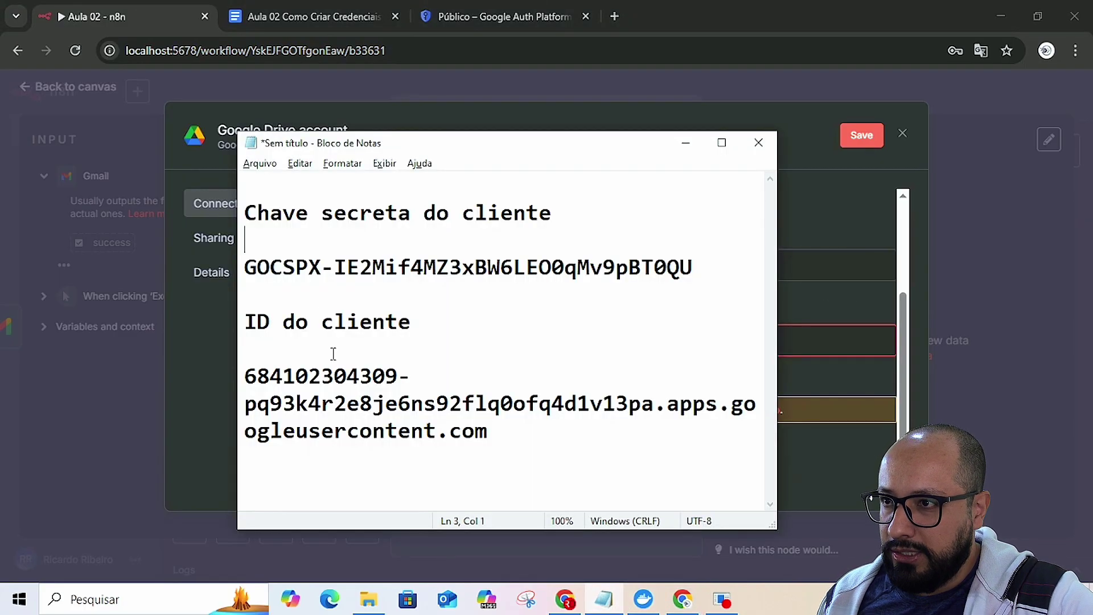
{"action": "left_click_drag", "start_coordinate": [246, 267], "coordinate": [690, 266]}
{"action": "key", "text": "ctrl+c"}
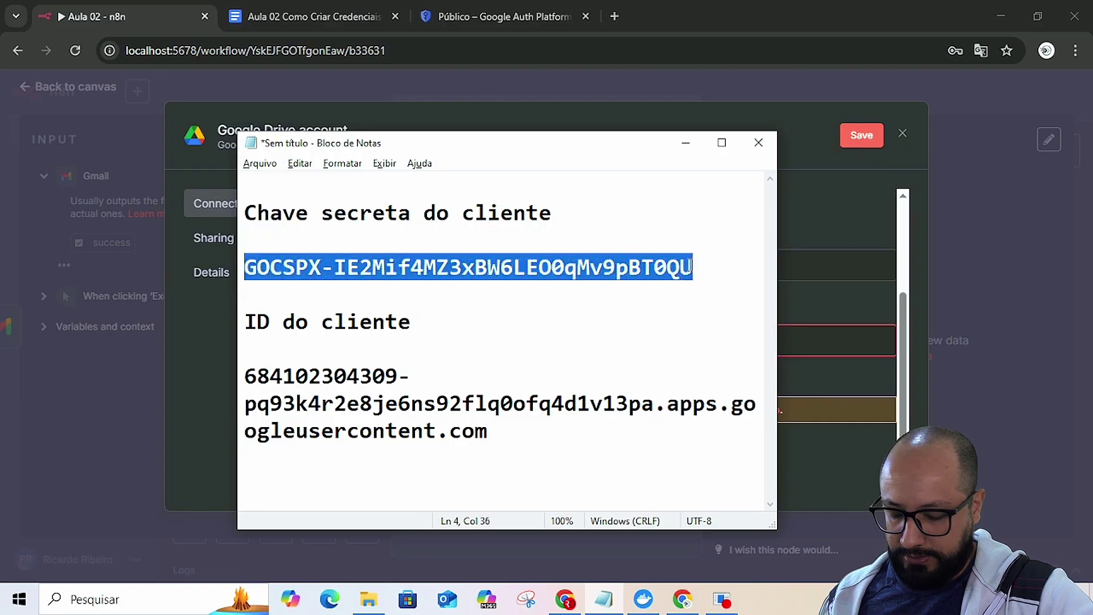
{"action": "left_click", "coordinate": [811, 295]}
{"action": "left_click", "coordinate": [444, 340]}
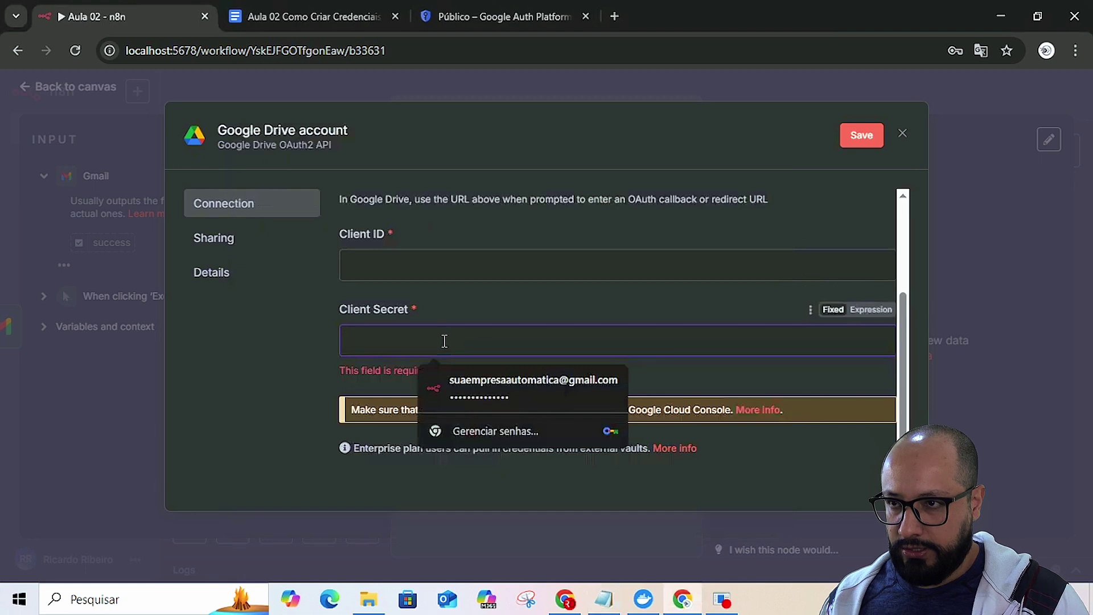
{"action": "key", "text": "ctrl+v"}
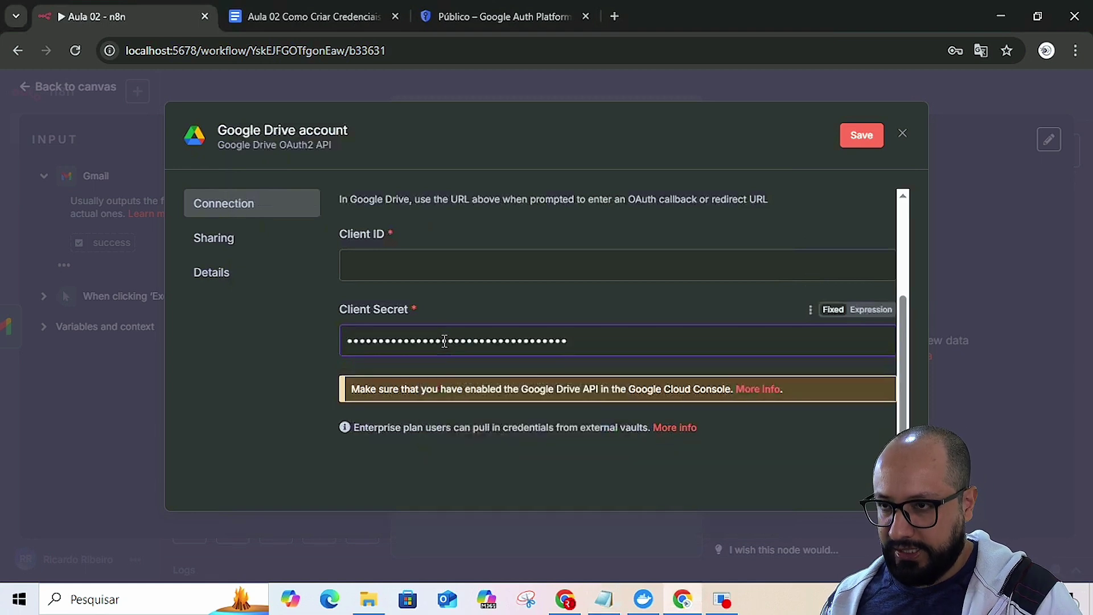
{"action": "key", "text": "ctrl+a"}
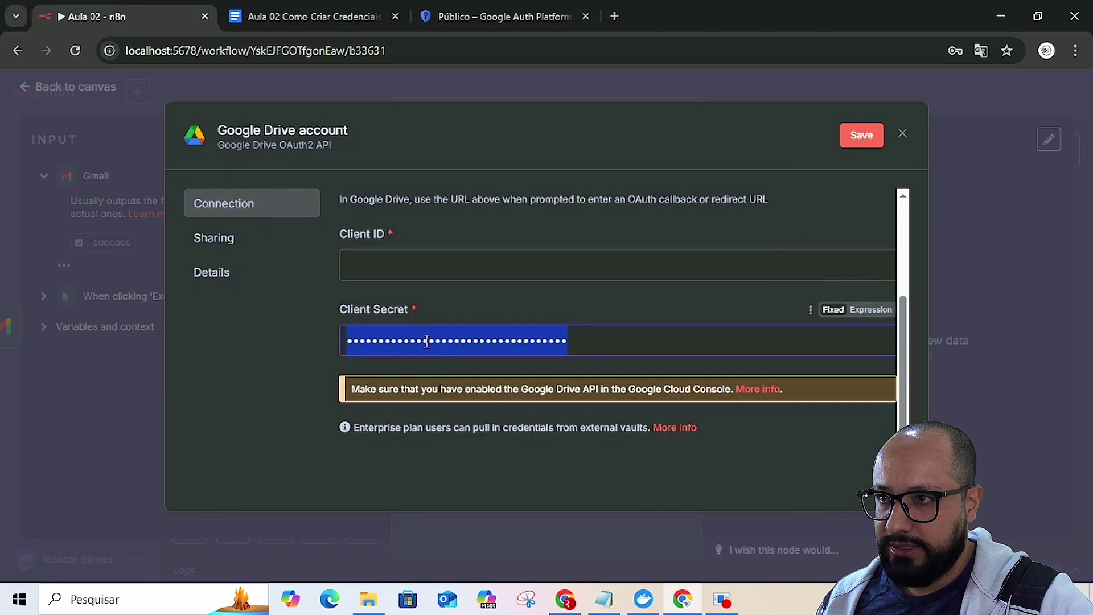
{"action": "left_click", "coordinate": [424, 254]}
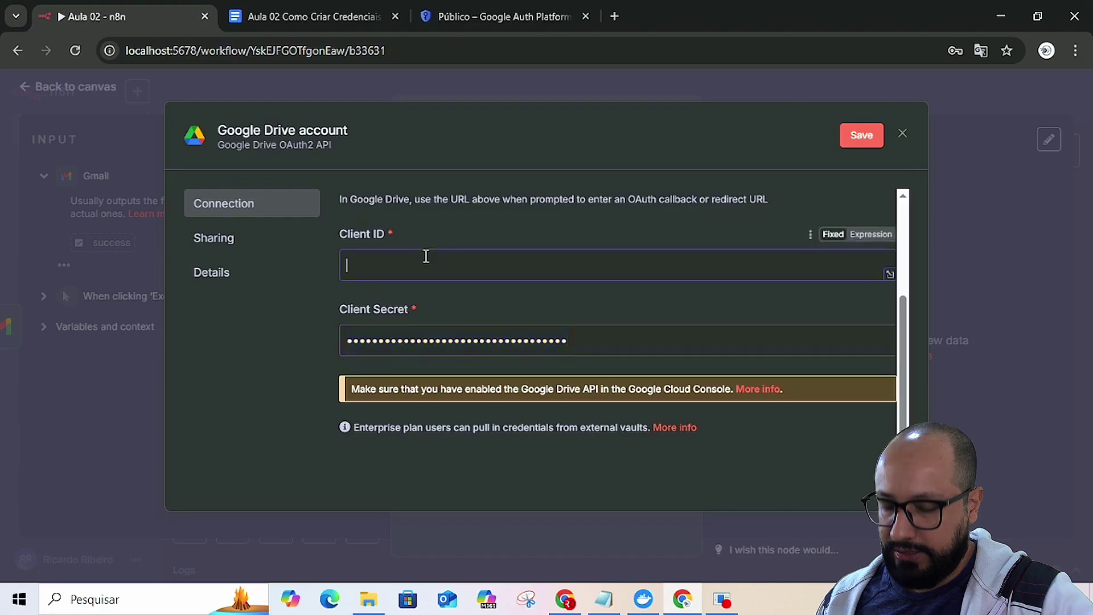
{"action": "key", "text": "ctrl+v"}
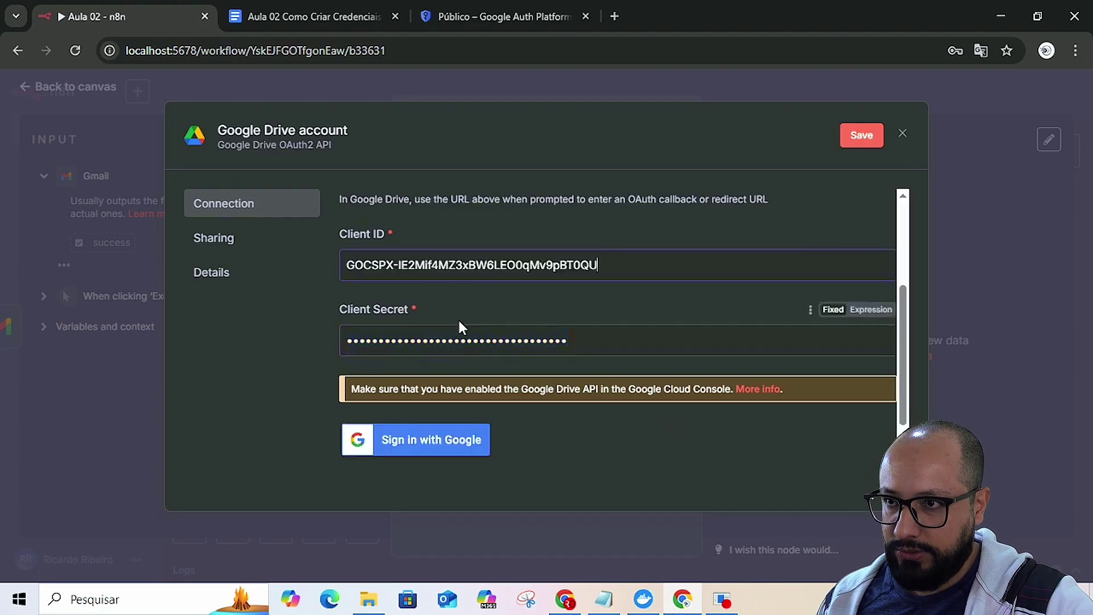
{"action": "double_click", "coordinate": [463, 340]}
{"action": "key", "text": "BackSpace"}
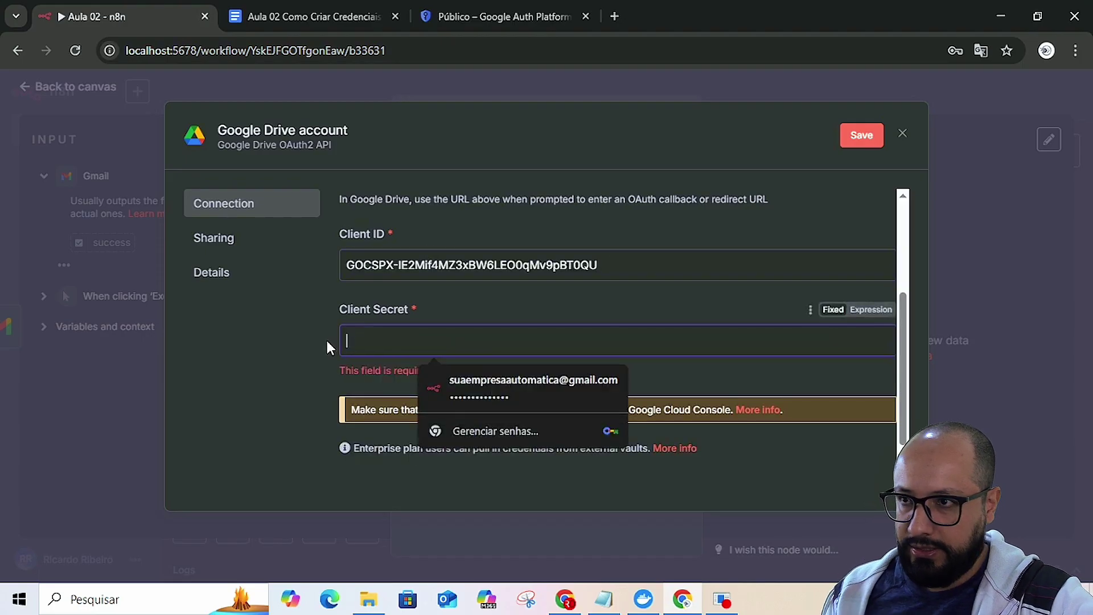
{"action": "left_click", "coordinate": [320, 347]}
- Replace the wrong Client ID value with the real client ID copied from the notes
{"action": "key", "text": "alt+Tab"}
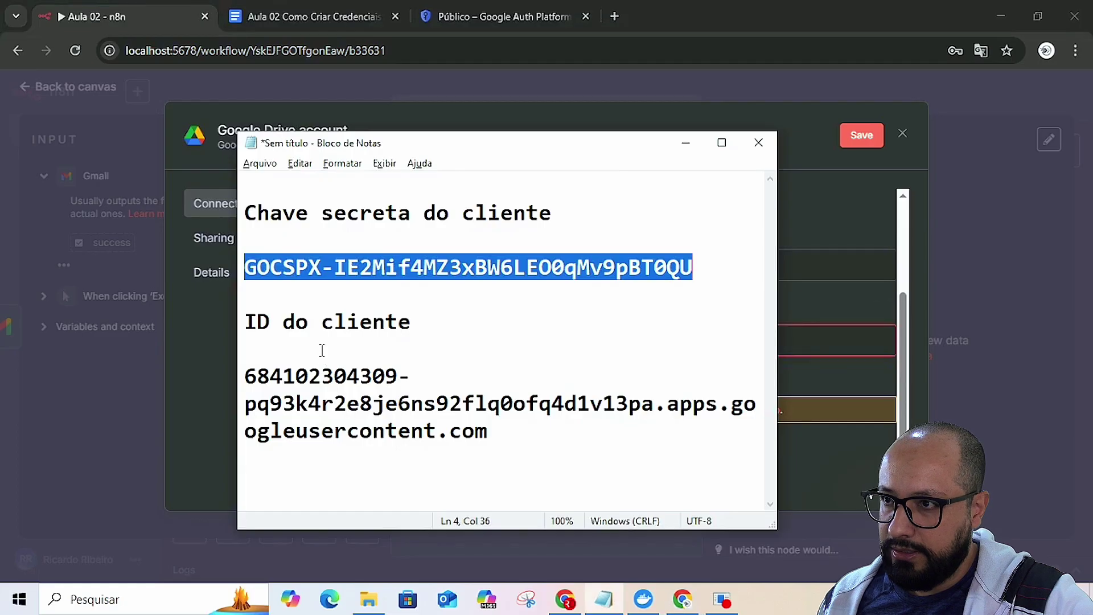
{"action": "key", "text": "alt+Tab"}
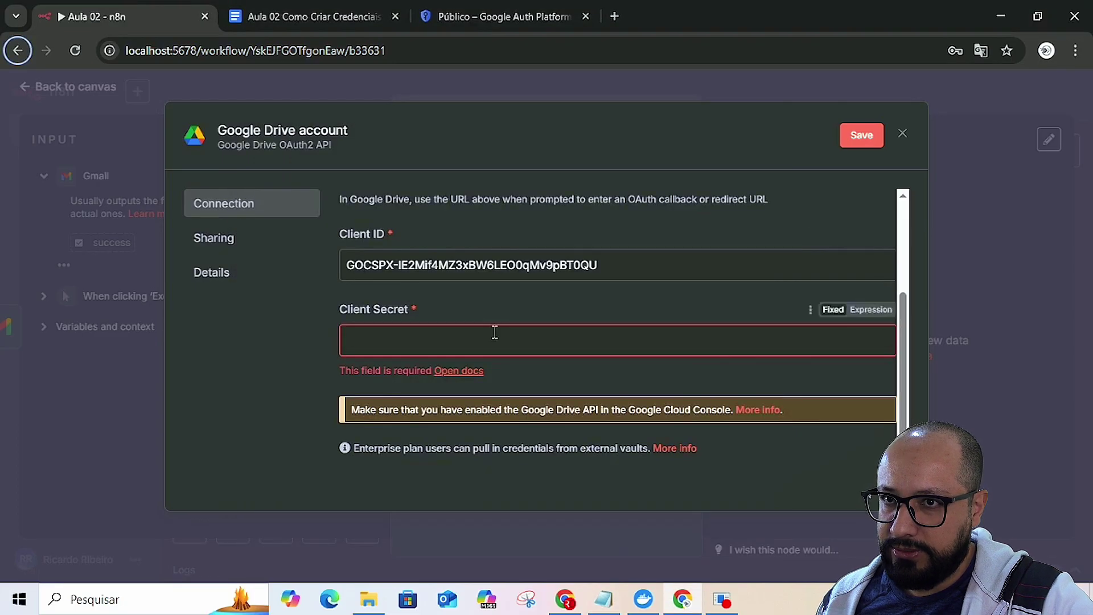
{"action": "scroll", "coordinate": [493, 331], "scroll_direction": "up", "scroll_amount": 3}
{"action": "scroll", "coordinate": [488, 334], "scroll_direction": "down", "scroll_amount": 3}
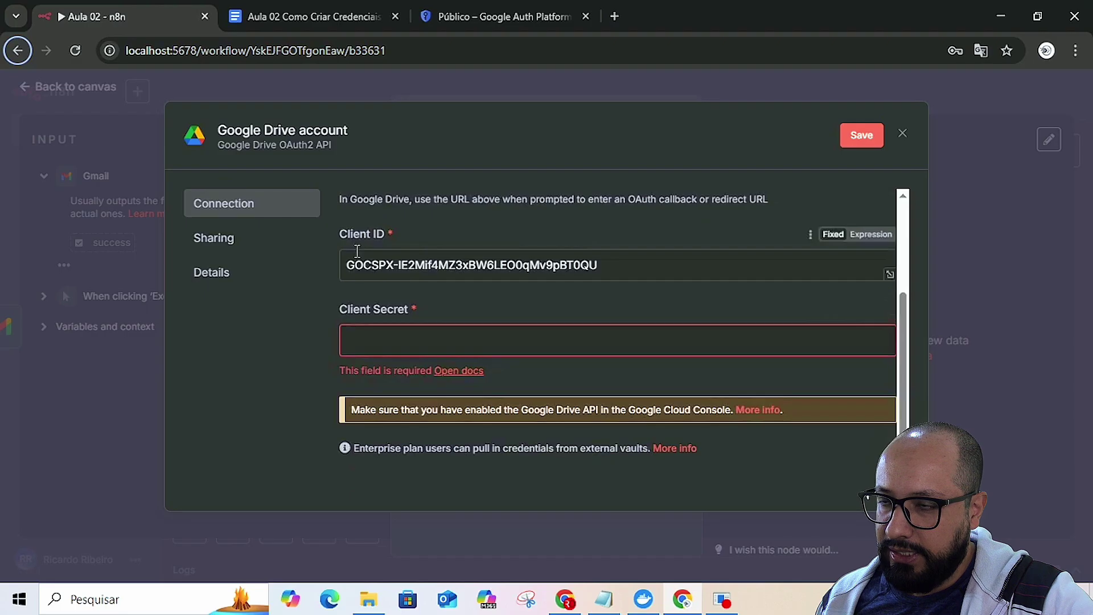
{"action": "key", "text": "alt+Tab"}
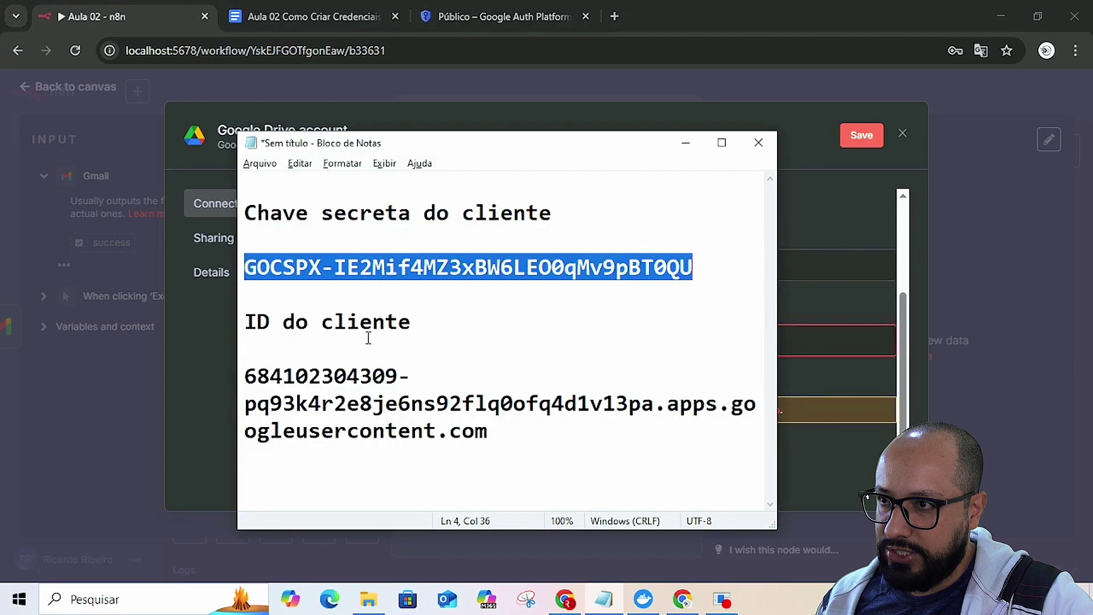
{"action": "left_click", "coordinate": [454, 339]}
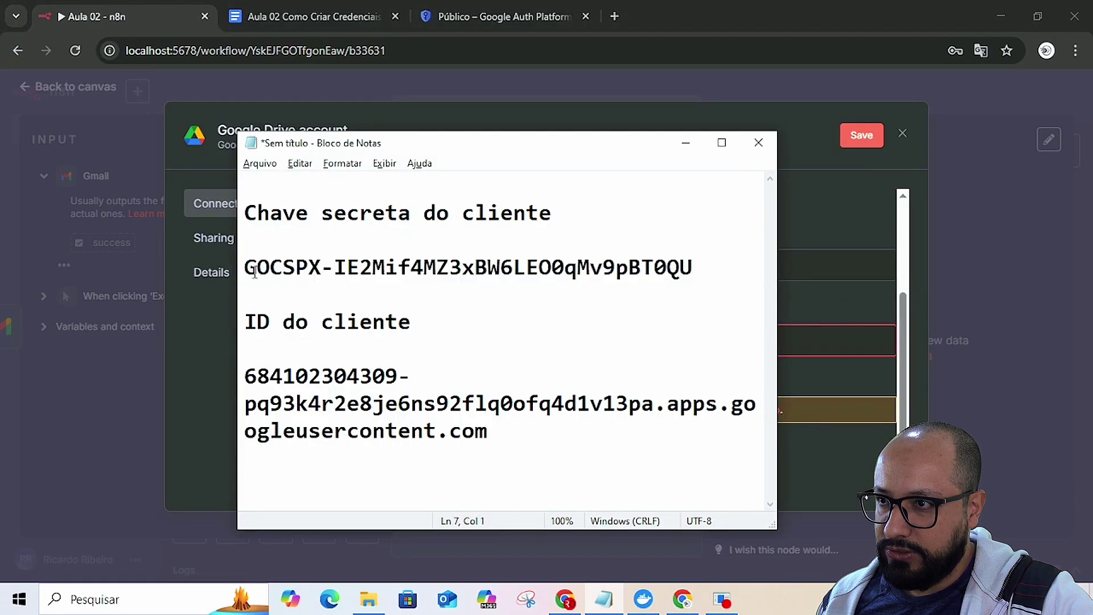
{"action": "left_click_drag", "start_coordinate": [245, 375], "coordinate": [488, 435]}
{"action": "key", "text": "ctrl+c"}
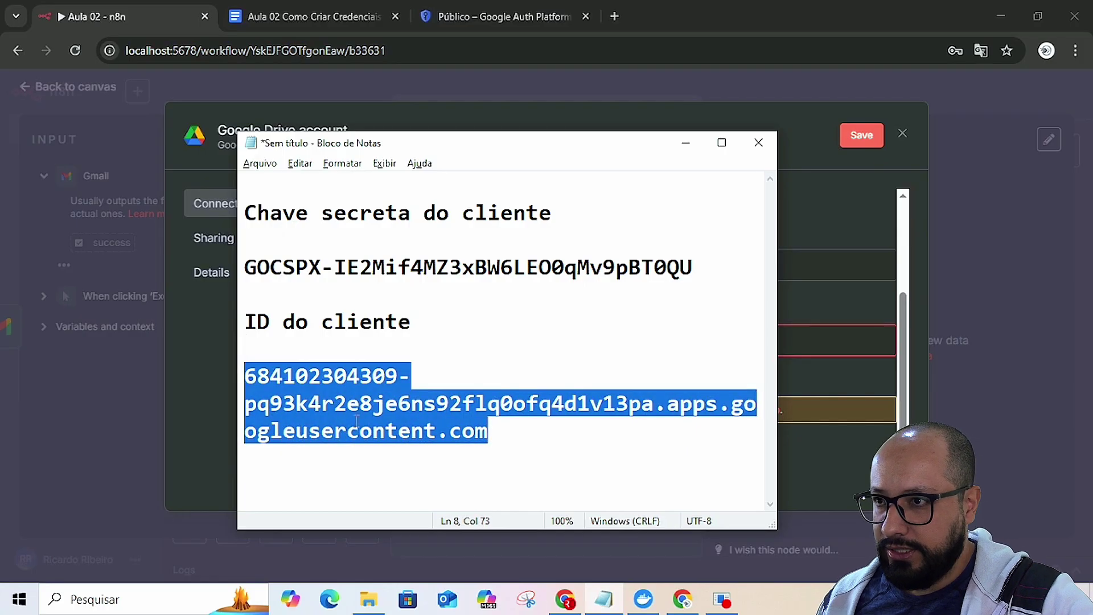
{"action": "left_click", "coordinate": [225, 391]}
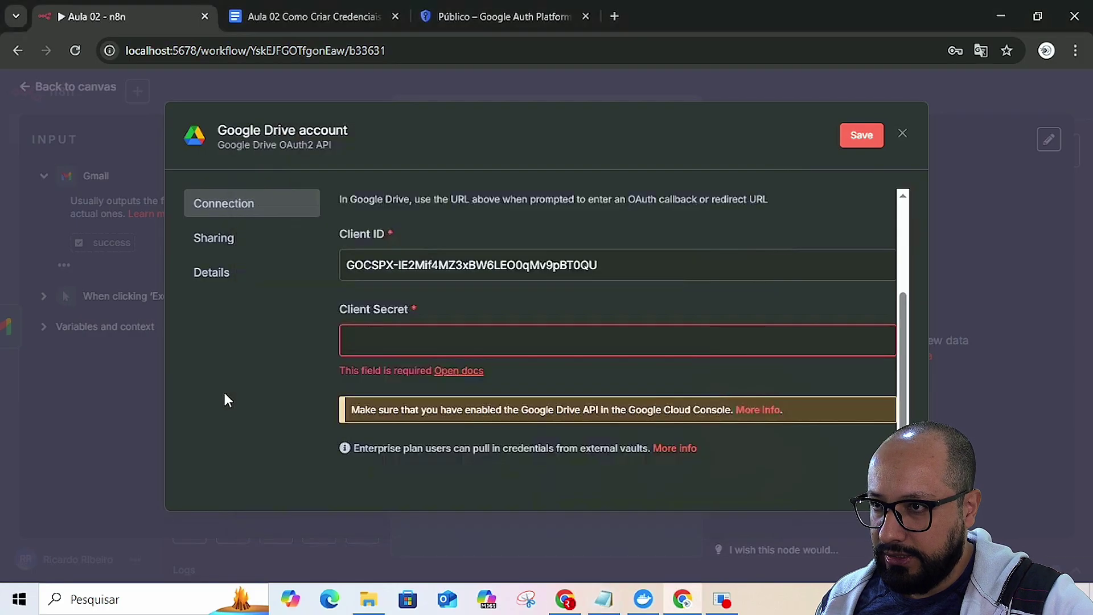
{"action": "triple_click", "coordinate": [369, 266]}
{"action": "key", "text": "ctrl+v"}
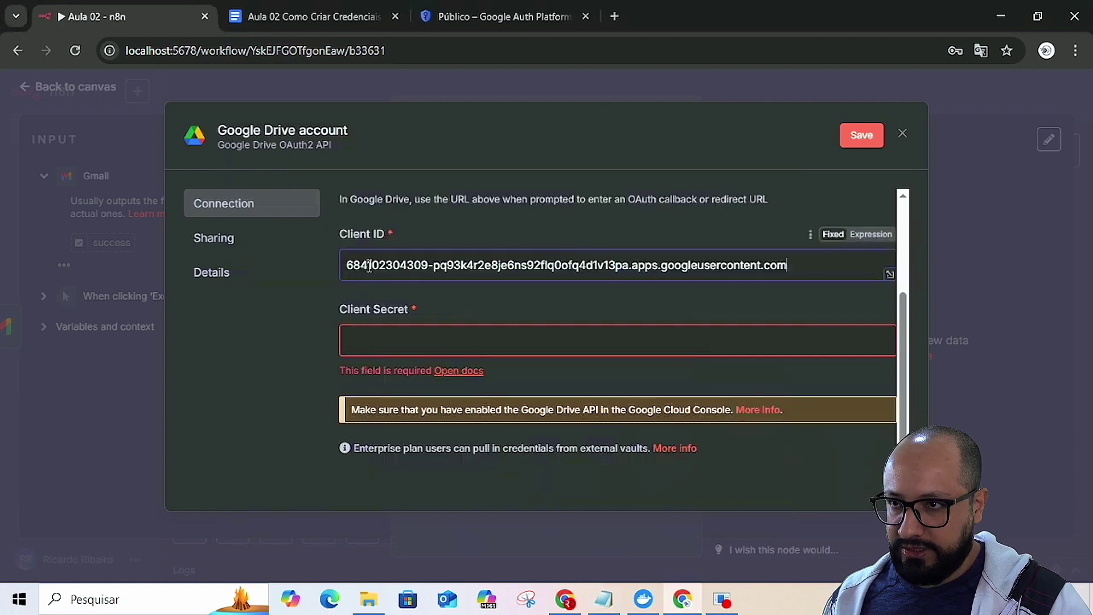
- Copy the client secret from the notes into the Client Secret field
{"action": "left_click", "coordinate": [375, 339]}
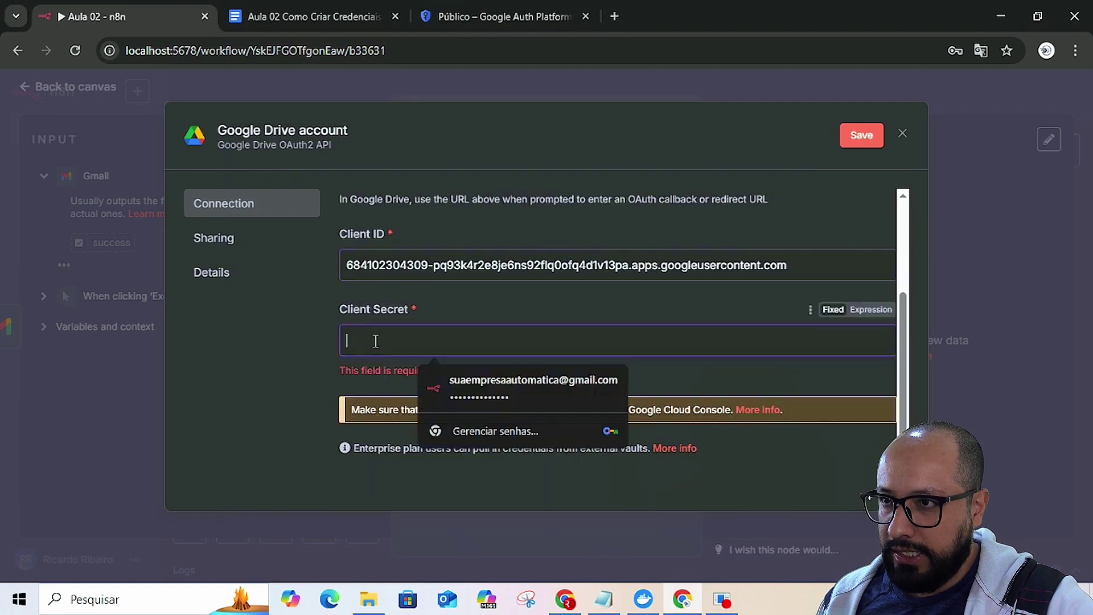
{"action": "key", "text": "alt+Tab"}
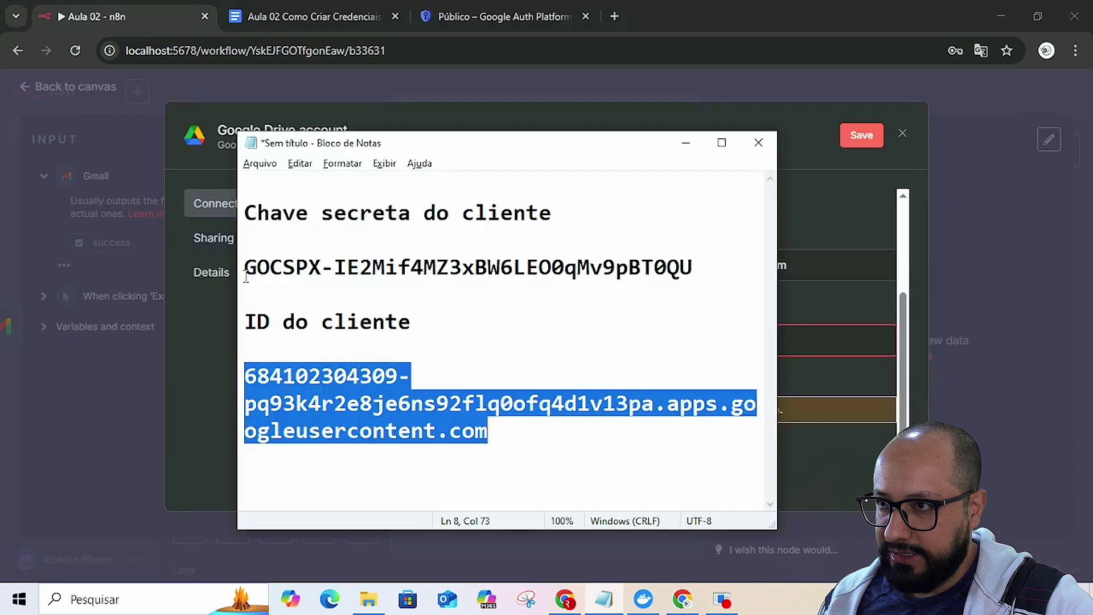
{"action": "left_click_drag", "start_coordinate": [245, 272], "coordinate": [693, 268]}
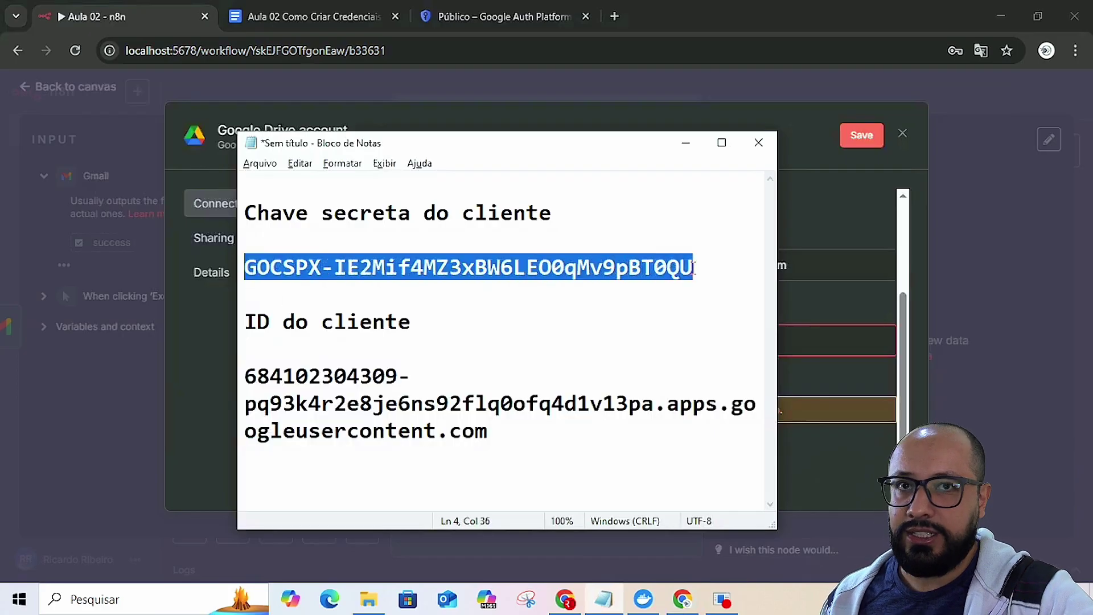
{"action": "key", "text": "ctrl+c"}
{"action": "key", "text": "alt+Tab"}
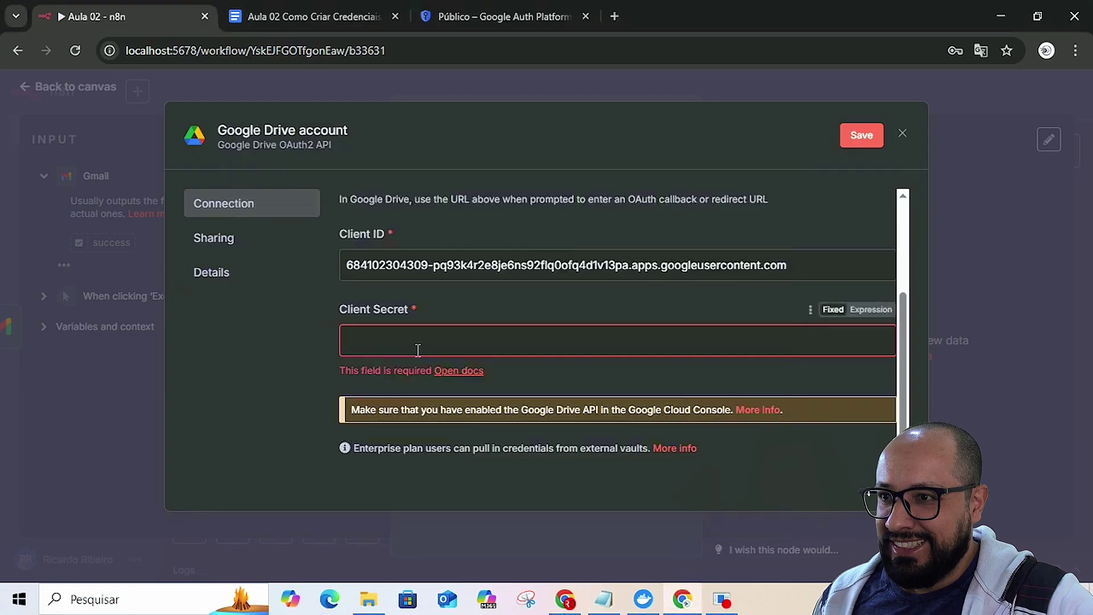
{"action": "left_click", "coordinate": [418, 346]}
{"action": "key", "text": "ctrl+v"}
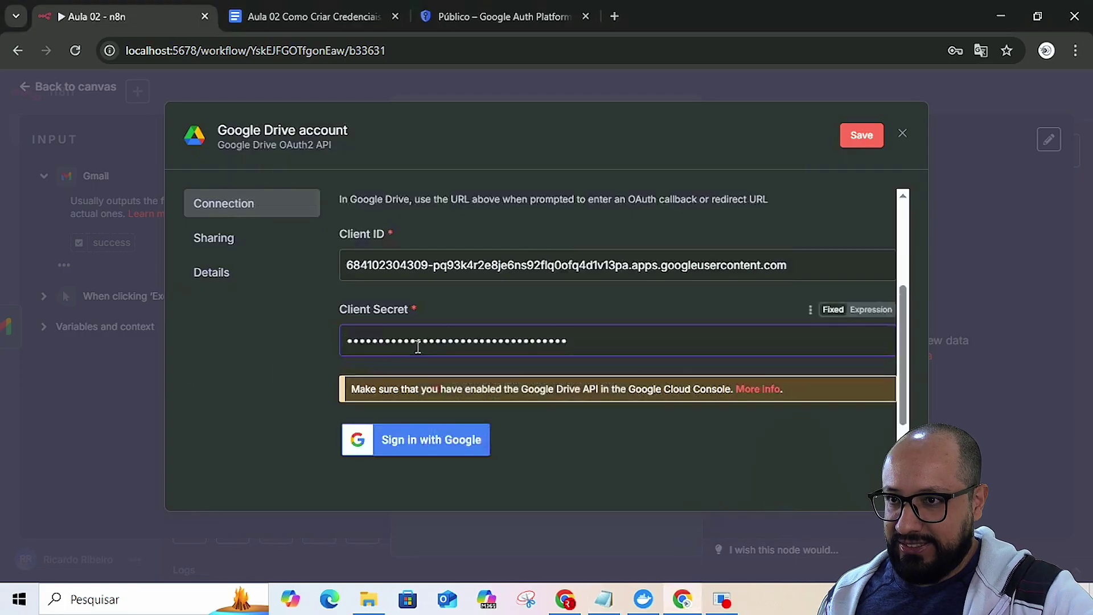
- Sign in with the Google account, proceed to the unverified n8n app, and grant all Google Drive permissions
{"action": "left_click", "coordinate": [405, 442]}
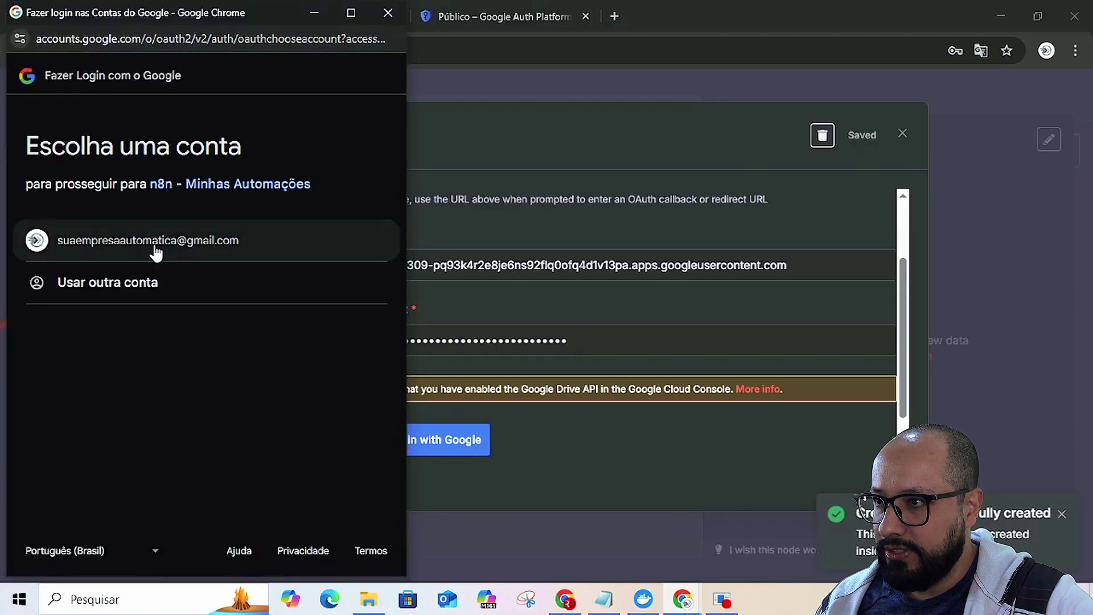
{"action": "left_click", "coordinate": [154, 246]}
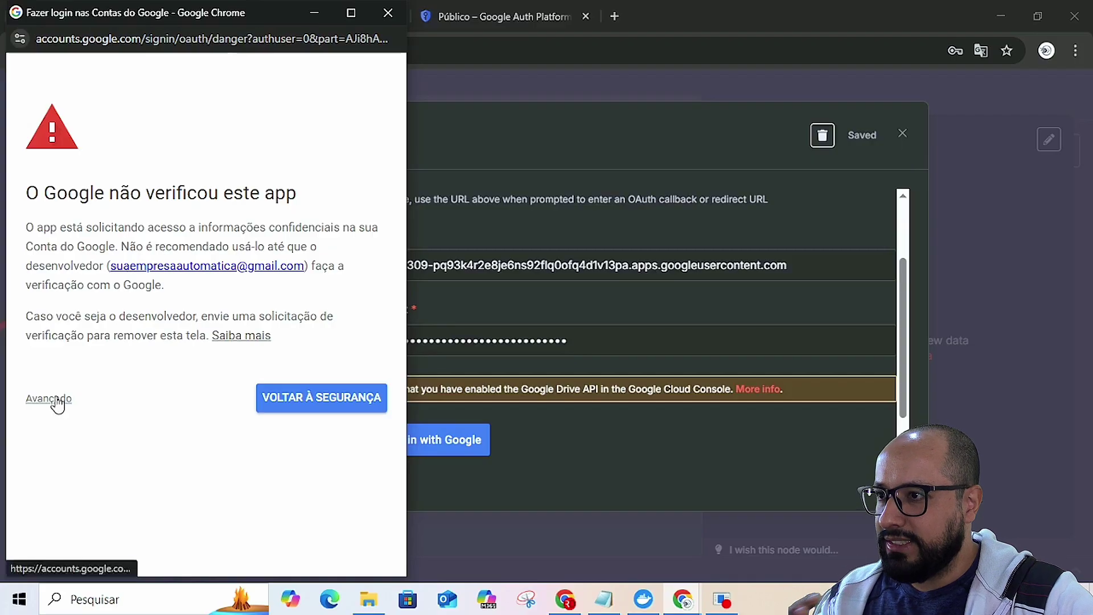
{"action": "left_click", "coordinate": [57, 400]}
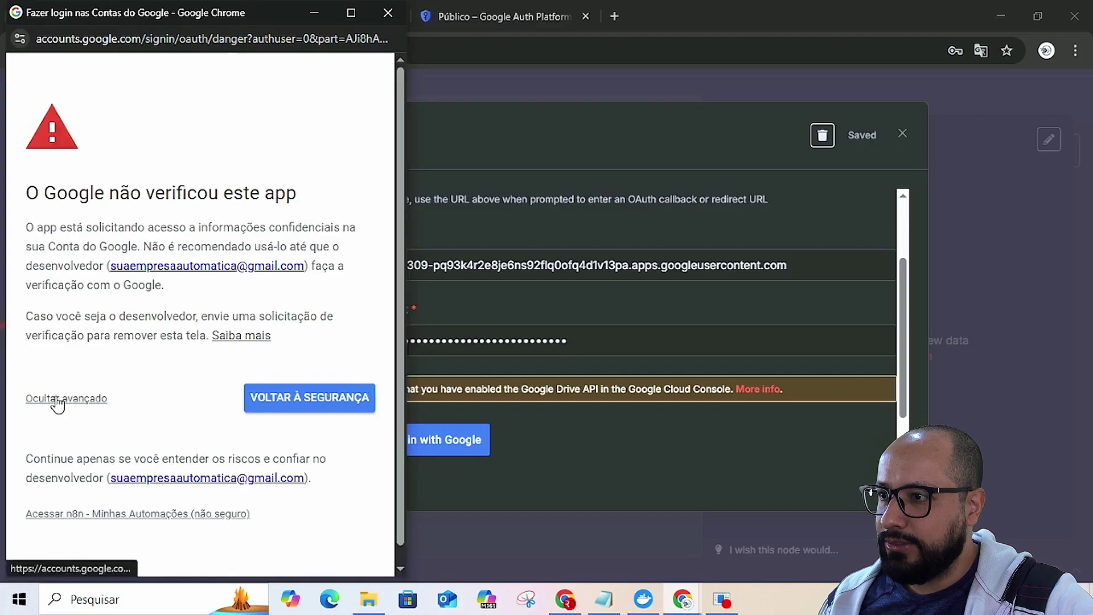
{"action": "left_click", "coordinate": [103, 518]}
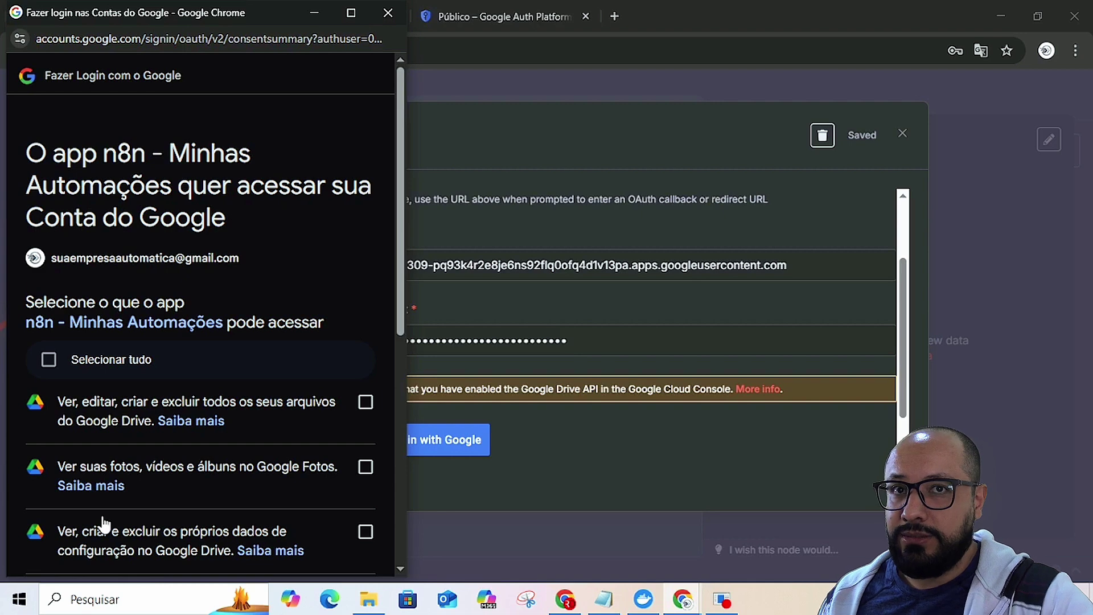
{"action": "left_click", "coordinate": [48, 357]}
{"action": "scroll", "coordinate": [248, 424], "scroll_direction": "down", "scroll_amount": 5}
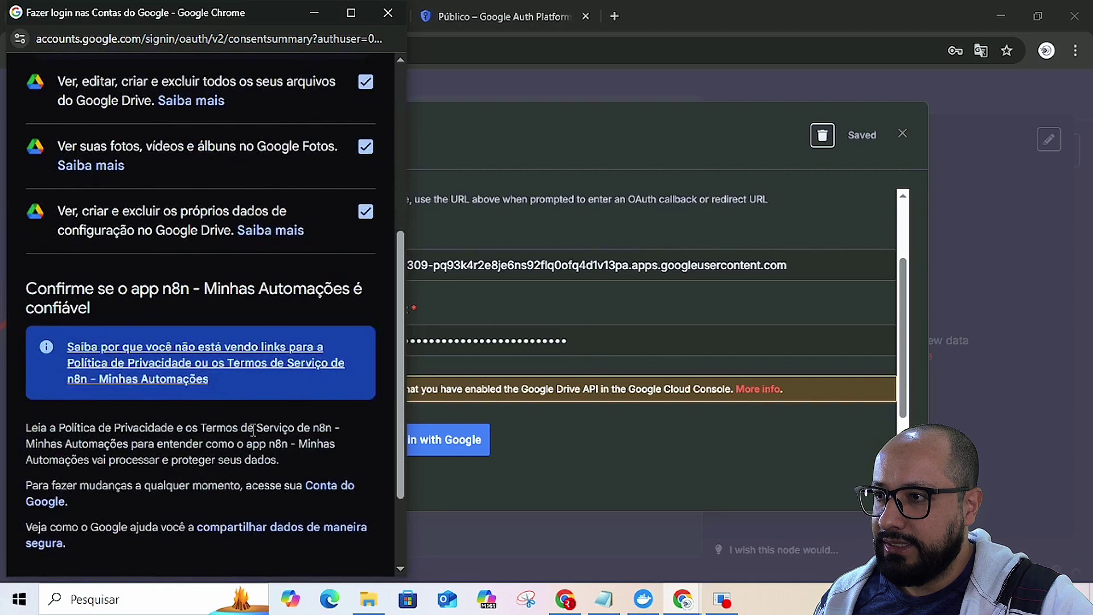
{"action": "scroll", "coordinate": [251, 431], "scroll_direction": "down", "scroll_amount": 3}
{"action": "left_click", "coordinate": [271, 497]}
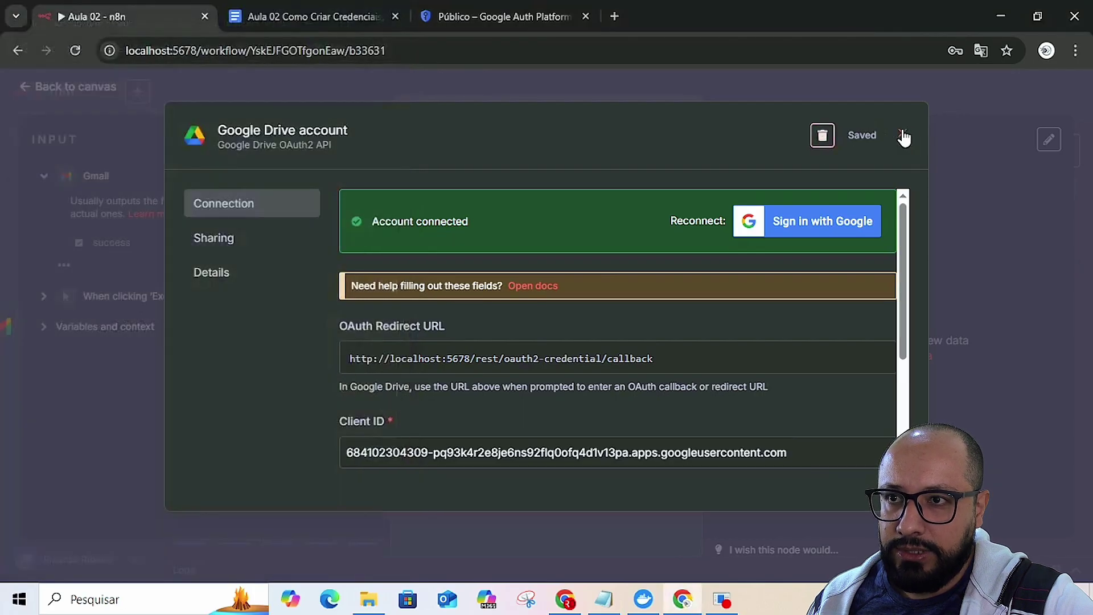
- Close the connected Drive credential and node, decline saving the password, and save the workflow
{"action": "left_click", "coordinate": [902, 135]}
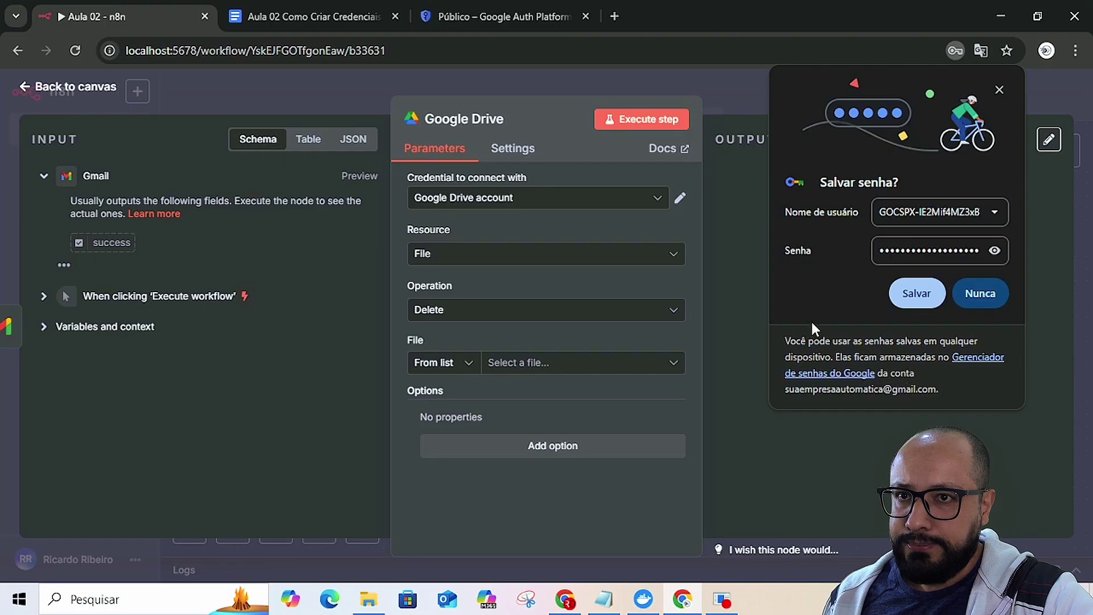
{"action": "left_click", "coordinate": [999, 88]}
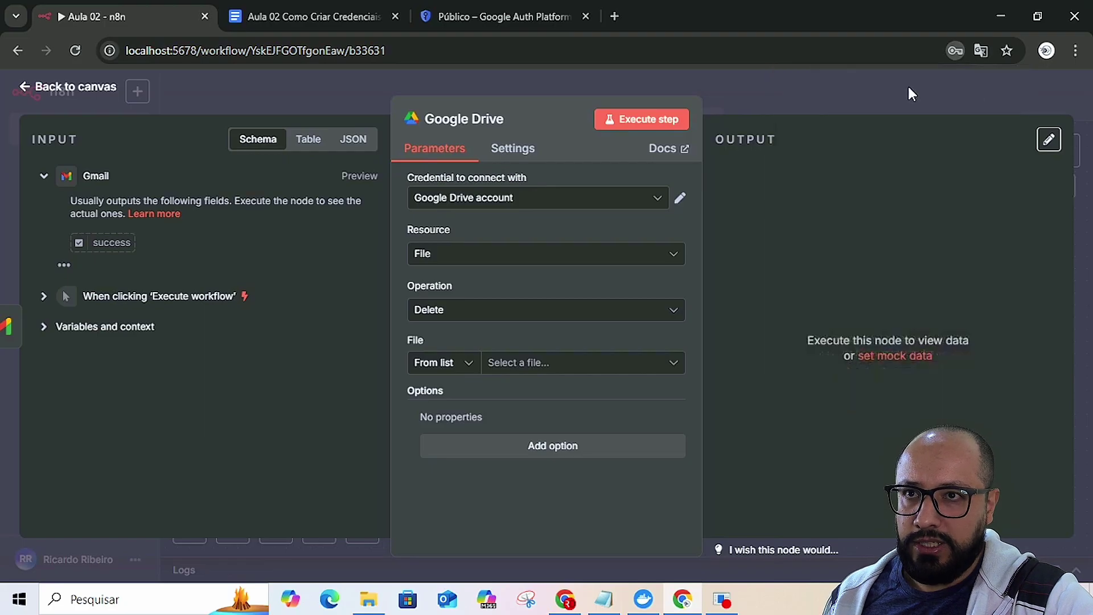
{"action": "left_click", "coordinate": [860, 89]}
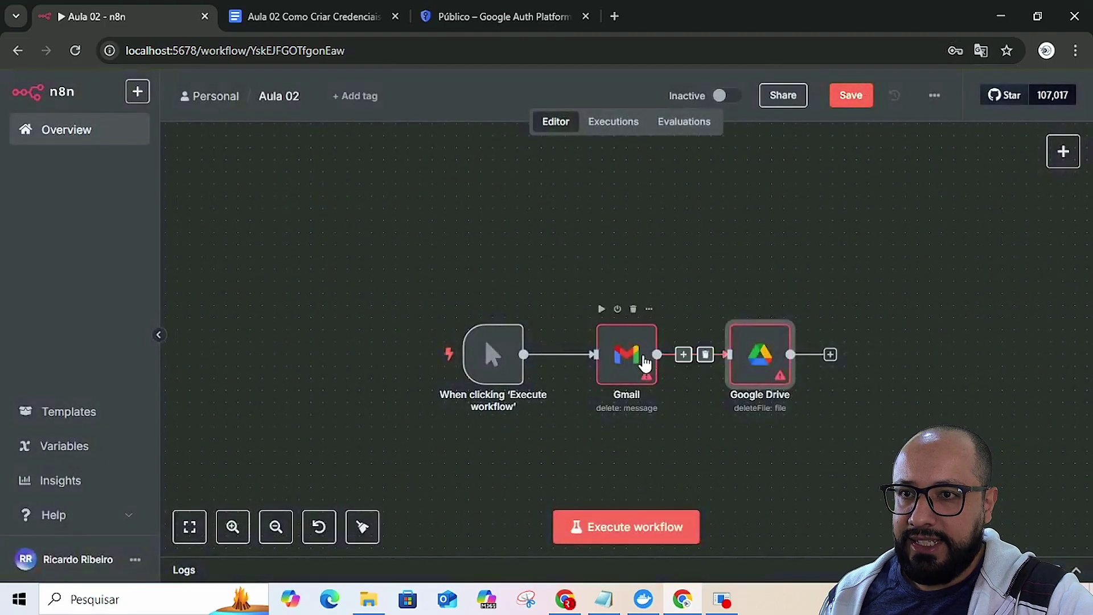
{"action": "left_click", "coordinate": [866, 100]}
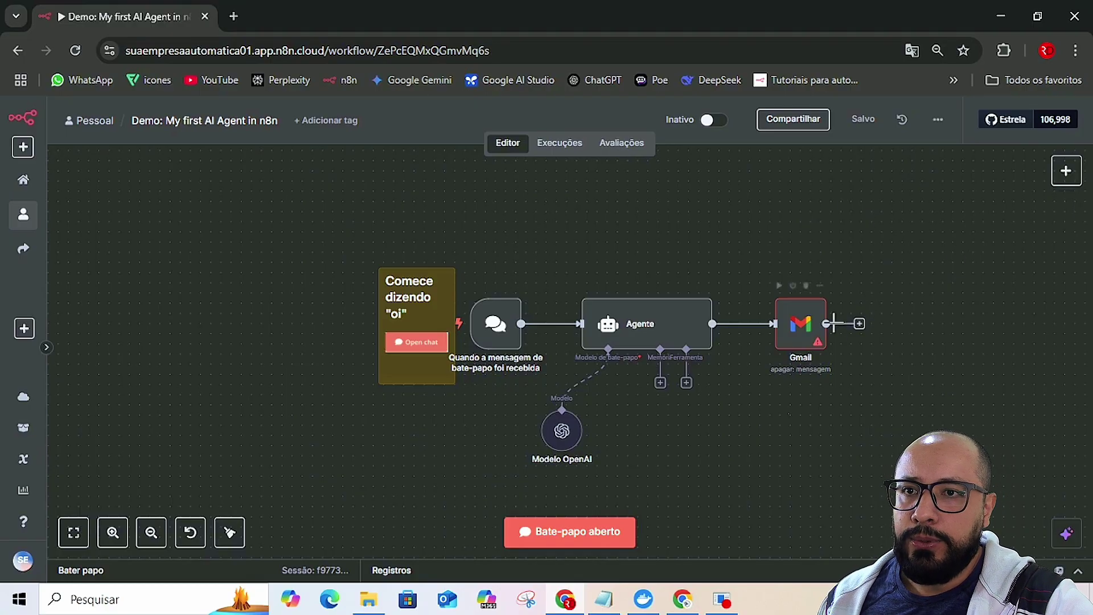
- Create a new Gmail credential for the Cloud Gmail node by signing in with the Google account
{"action": "double_click", "coordinate": [801, 325]}
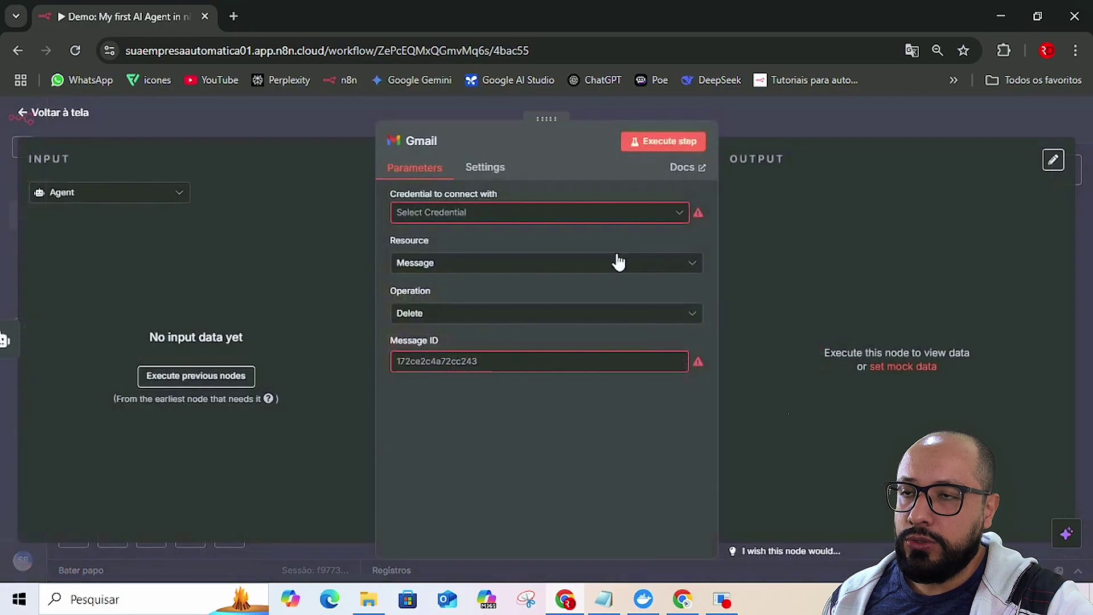
{"action": "left_click", "coordinate": [497, 214]}
{"action": "left_click", "coordinate": [453, 248]}
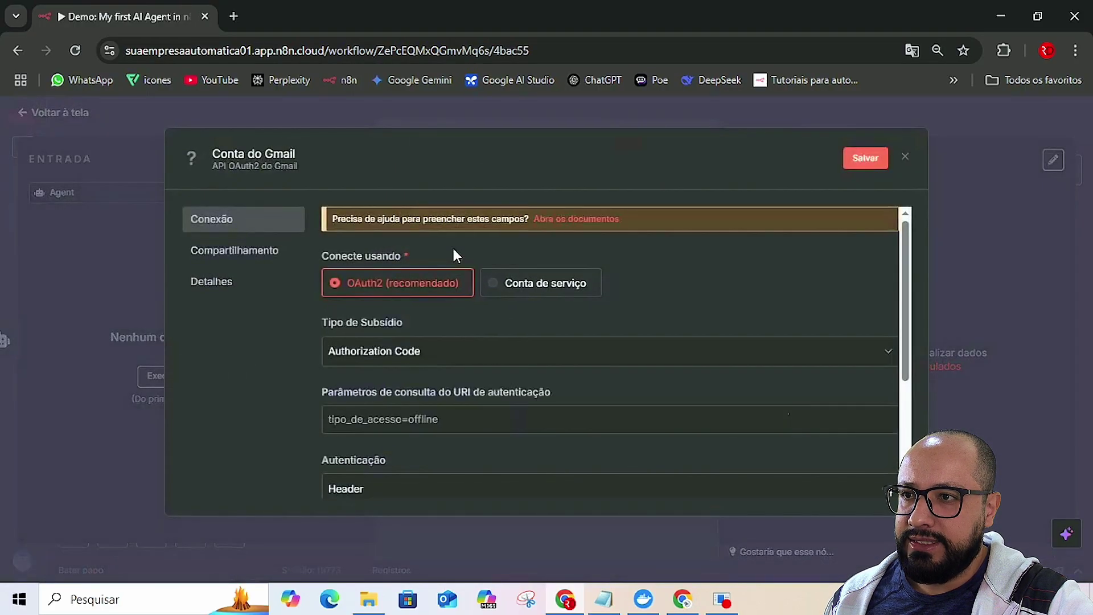
{"action": "scroll", "coordinate": [417, 385], "scroll_direction": "down", "scroll_amount": 2}
{"action": "scroll", "coordinate": [418, 385], "scroll_direction": "down", "scroll_amount": 1}
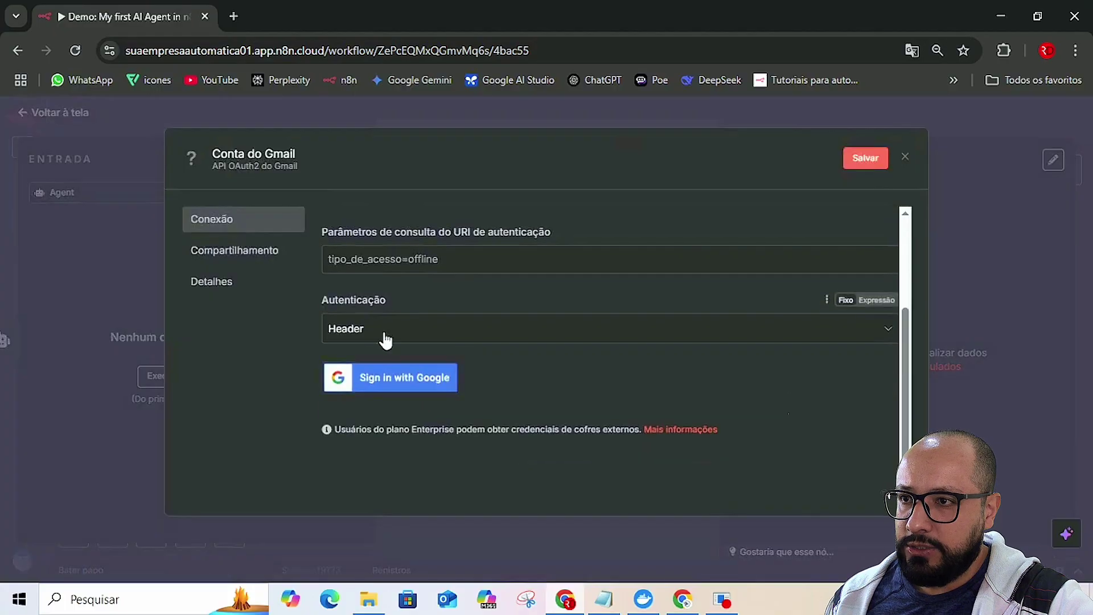
{"action": "left_click", "coordinate": [381, 380]}
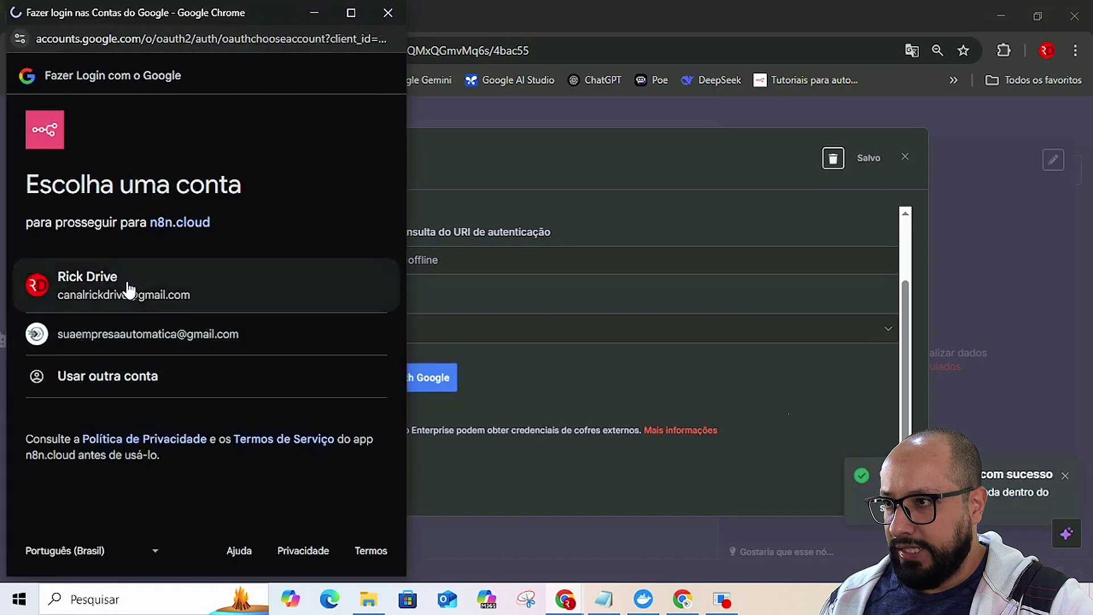
{"action": "left_click", "coordinate": [126, 287]}
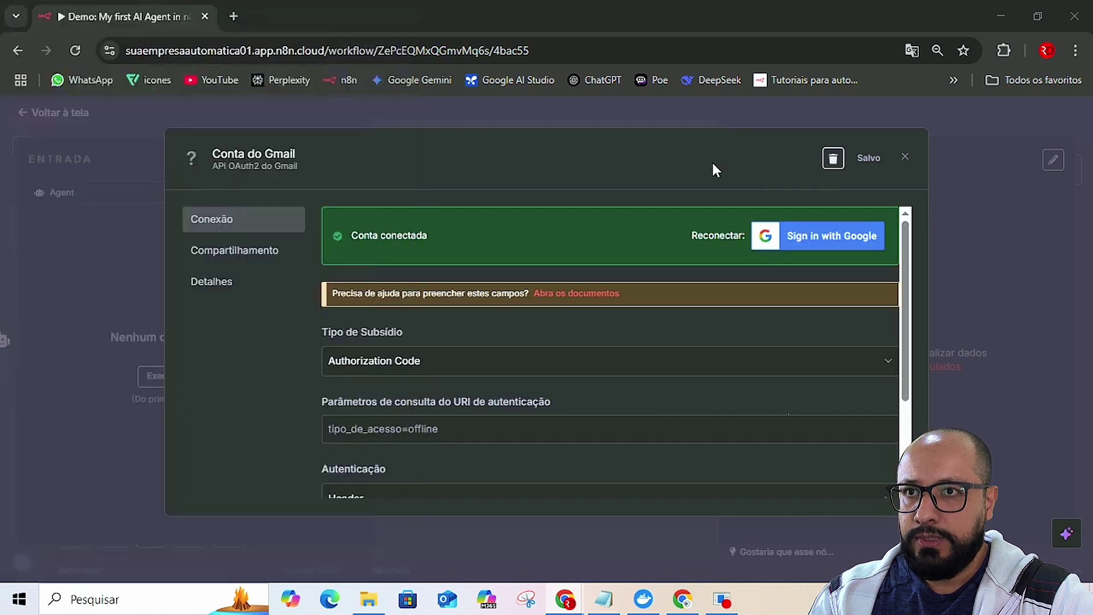
{"action": "left_click", "coordinate": [905, 157]}
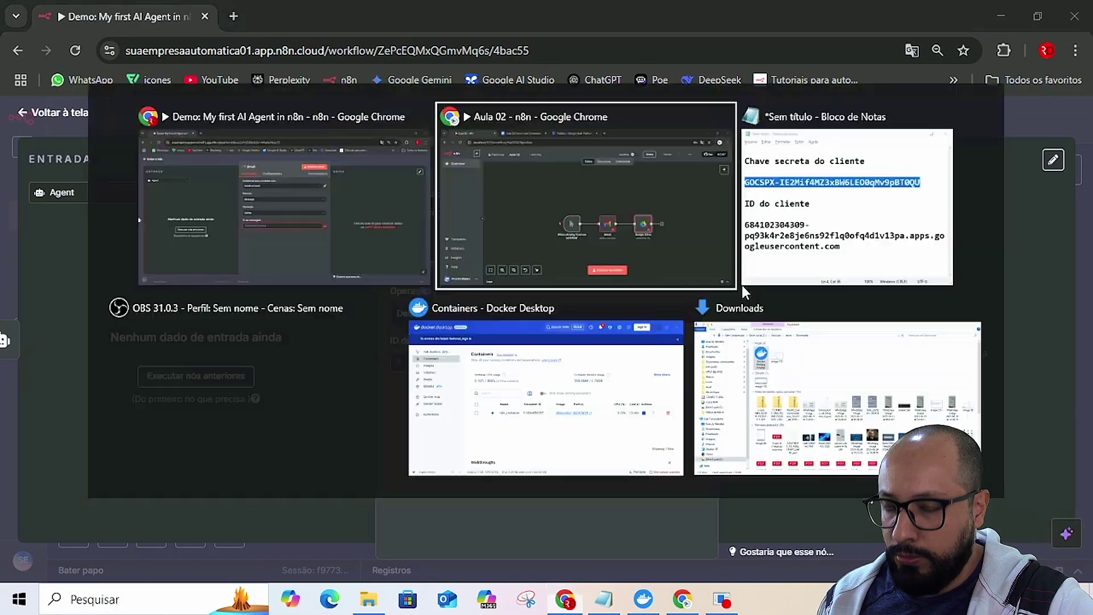
- Locate the local and cloud callback URLs under Pré-requisitos in the guide, then return to n8n Cloud
{"action": "key", "text": "alt+Tab"}
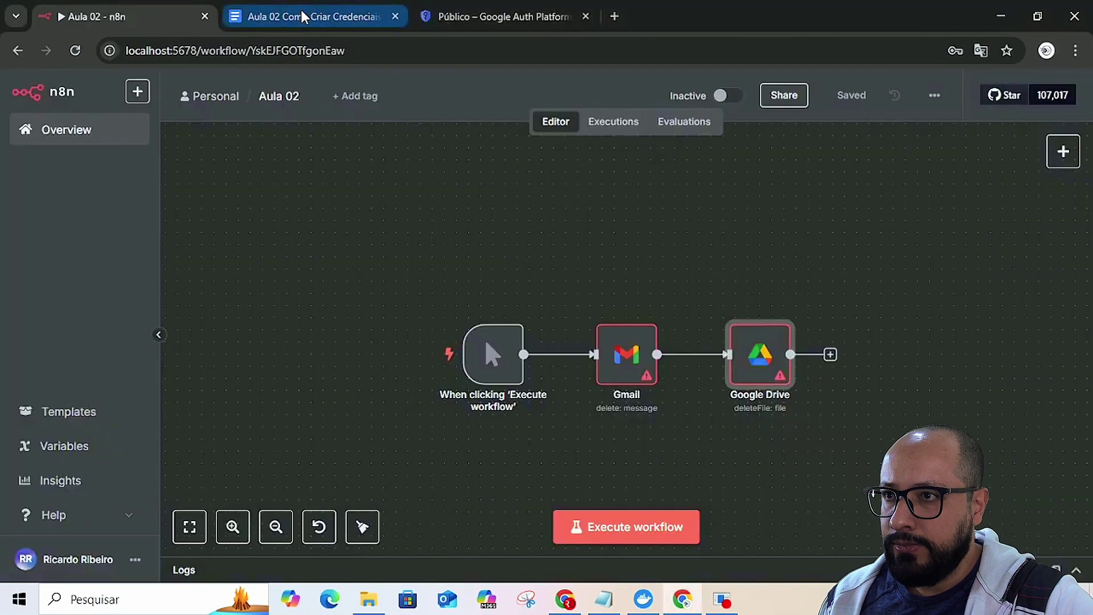
{"action": "left_click", "coordinate": [302, 17]}
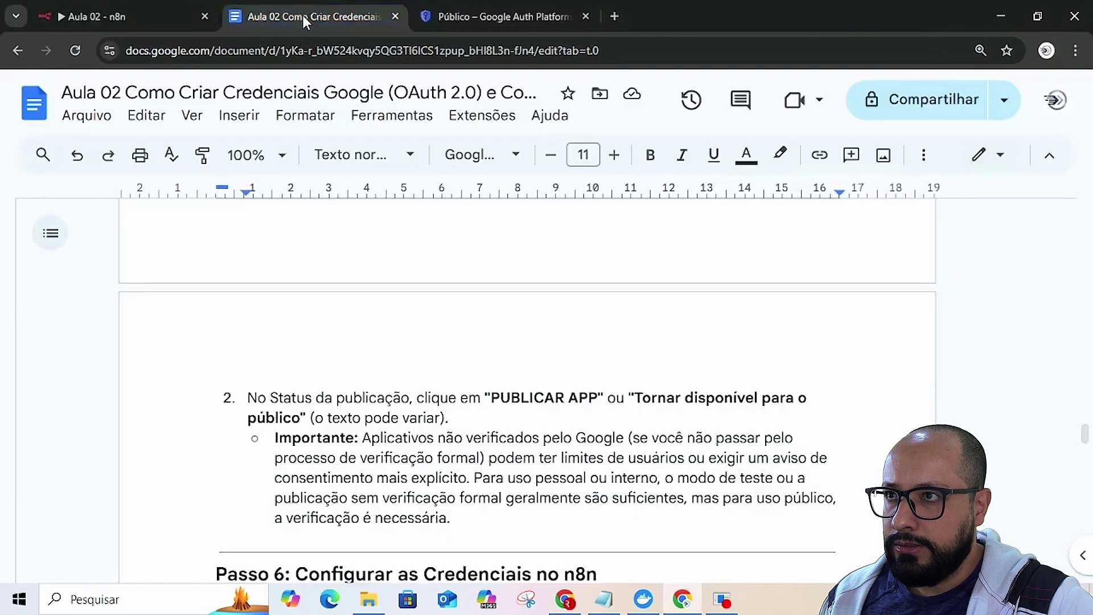
{"action": "scroll", "coordinate": [675, 478], "scroll_direction": "up", "scroll_amount": 10}
{"action": "scroll", "coordinate": [678, 482], "scroll_direction": "up", "scroll_amount": 15}
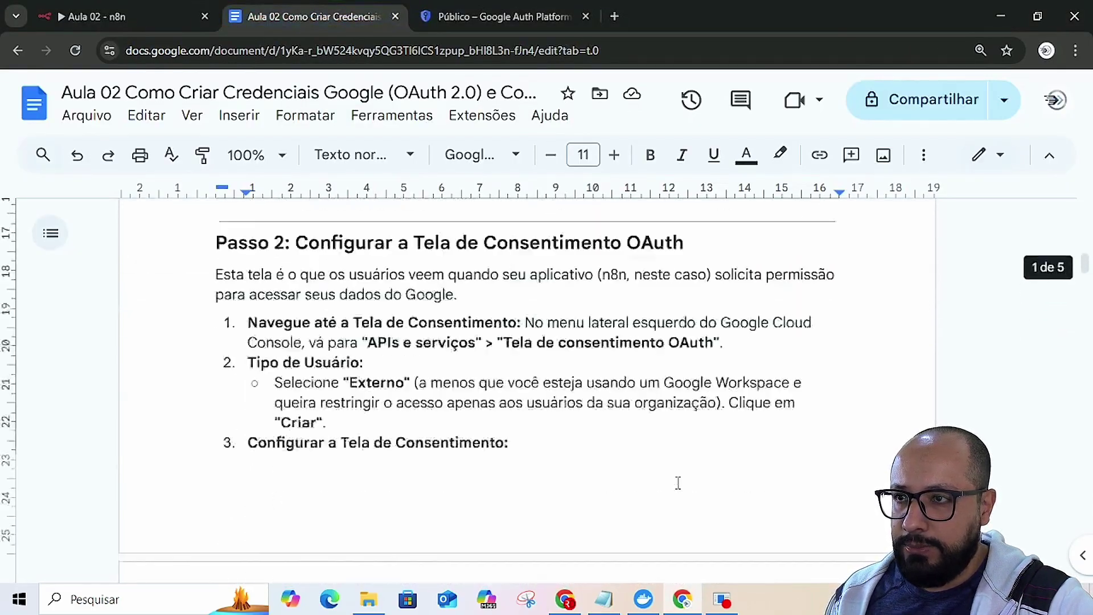
{"action": "scroll", "coordinate": [664, 495], "scroll_direction": "down", "scroll_amount": 4}
{"action": "scroll", "coordinate": [664, 500], "scroll_direction": "down", "scroll_amount": 1}
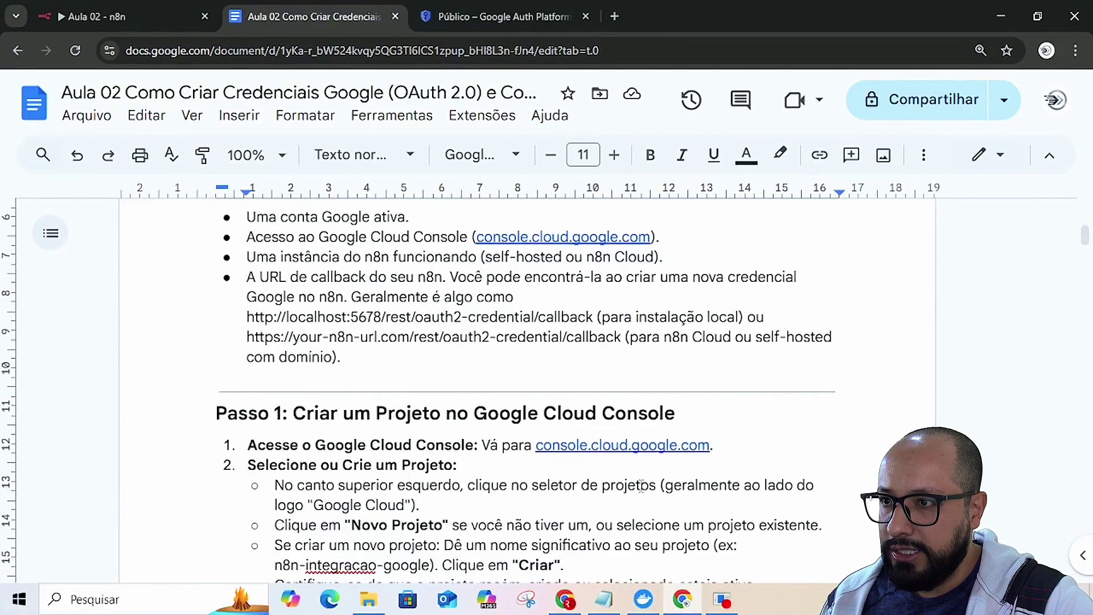
{"action": "double_click", "coordinate": [287, 316]}
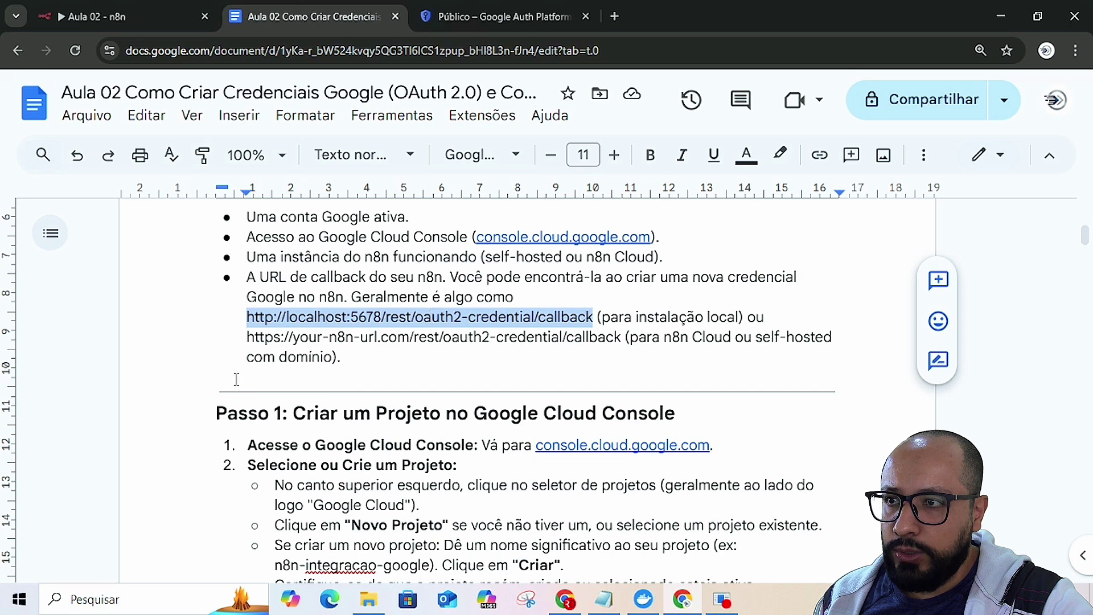
{"action": "left_click_drag", "start_coordinate": [246, 337], "coordinate": [411, 334]}
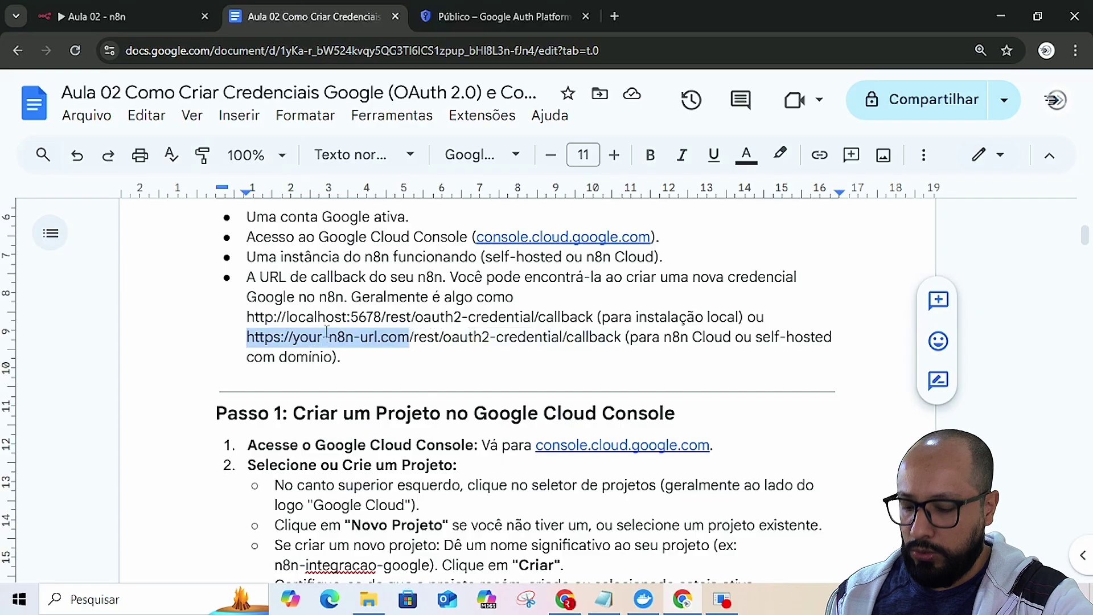
{"action": "key", "text": "alt+Tab"}
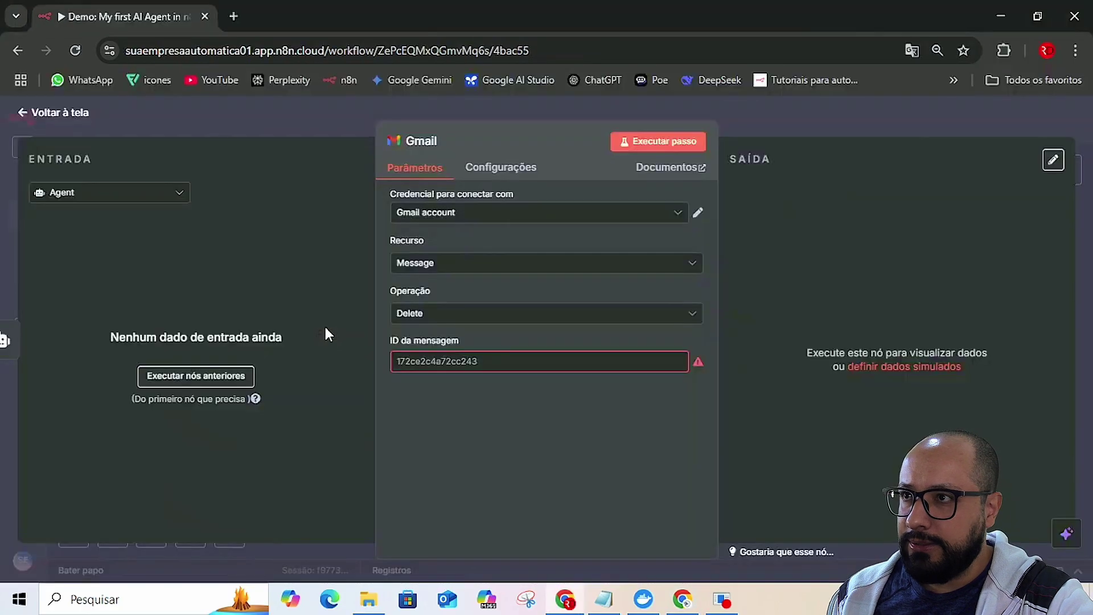
- Inspect the n8n Cloud workspace's web address in the browser's address bar
{"action": "left_click", "coordinate": [237, 54]}
{"action": "left_click", "coordinate": [165, 49]}
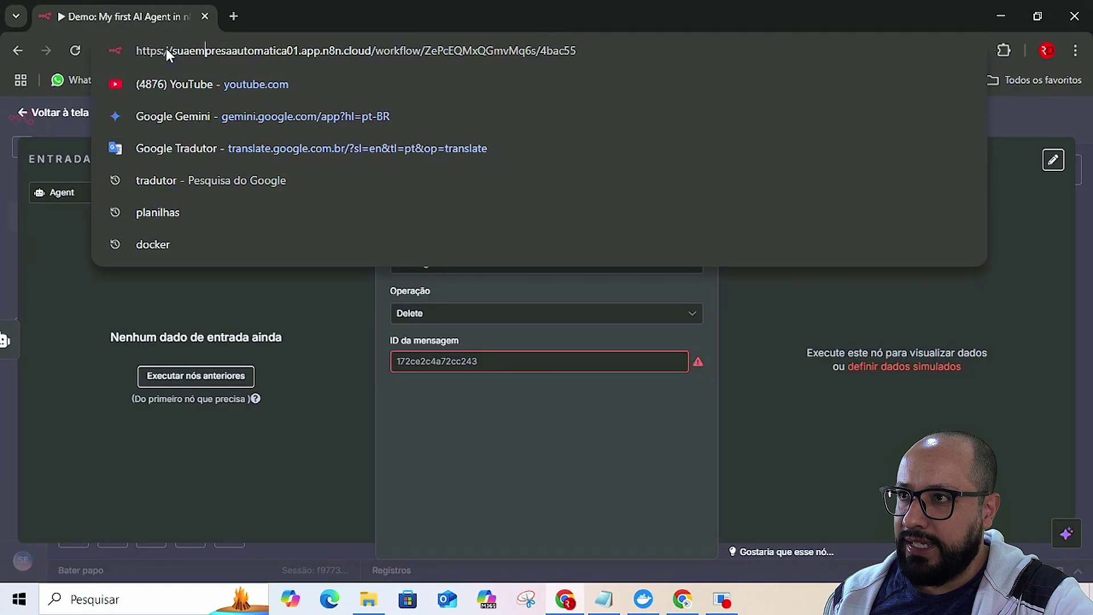
{"action": "left_click", "coordinate": [206, 51]}
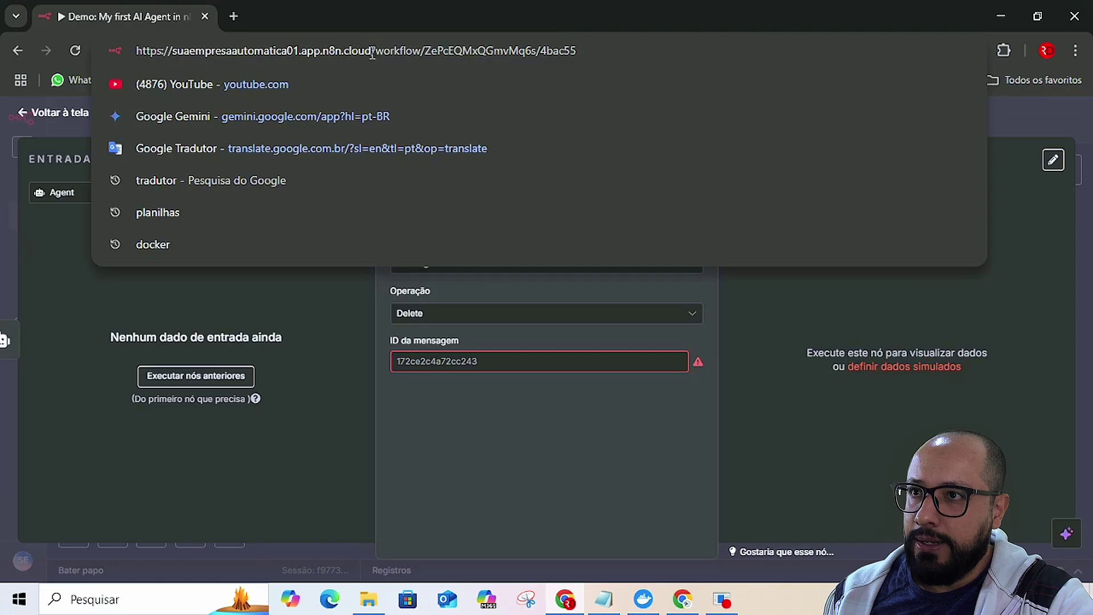
{"action": "key", "text": "alt+Tab"}
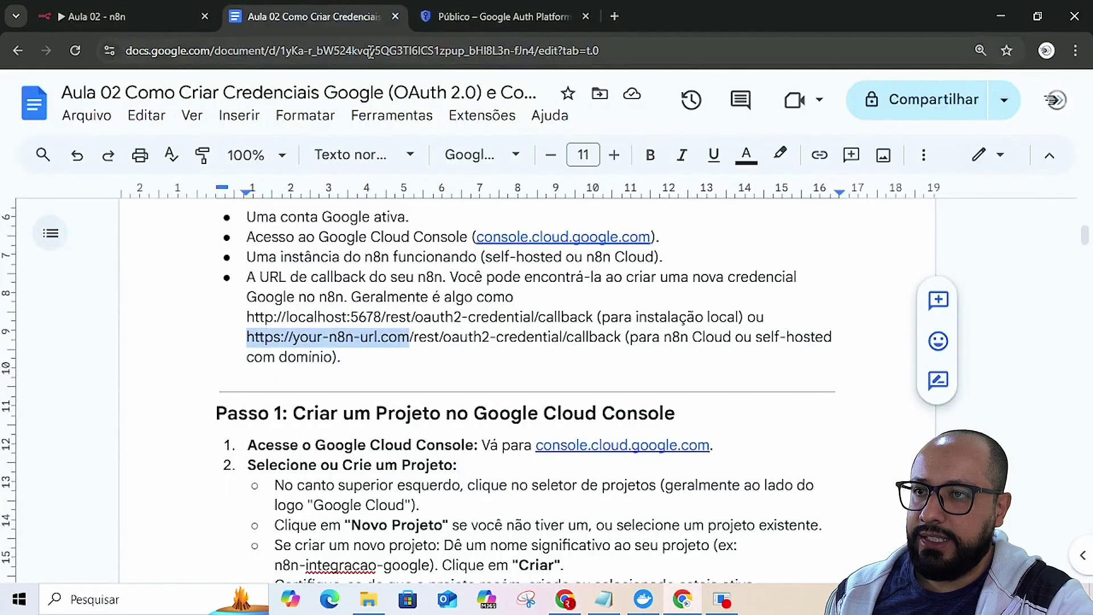